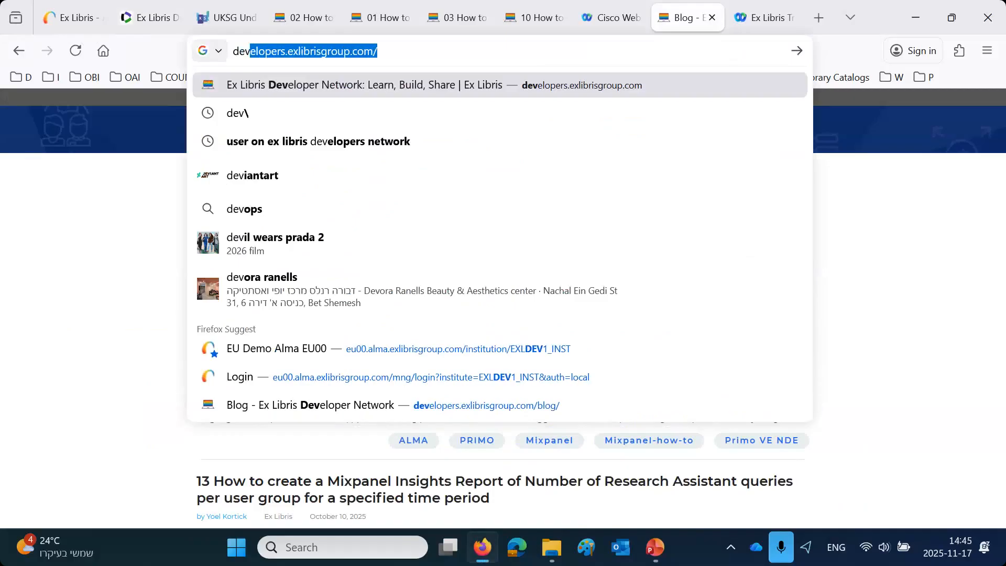
- Open the Tech Blog on the Ex Libris Developer Network site and search it for Mixpanel
{"action": "key", "text": "Return"}
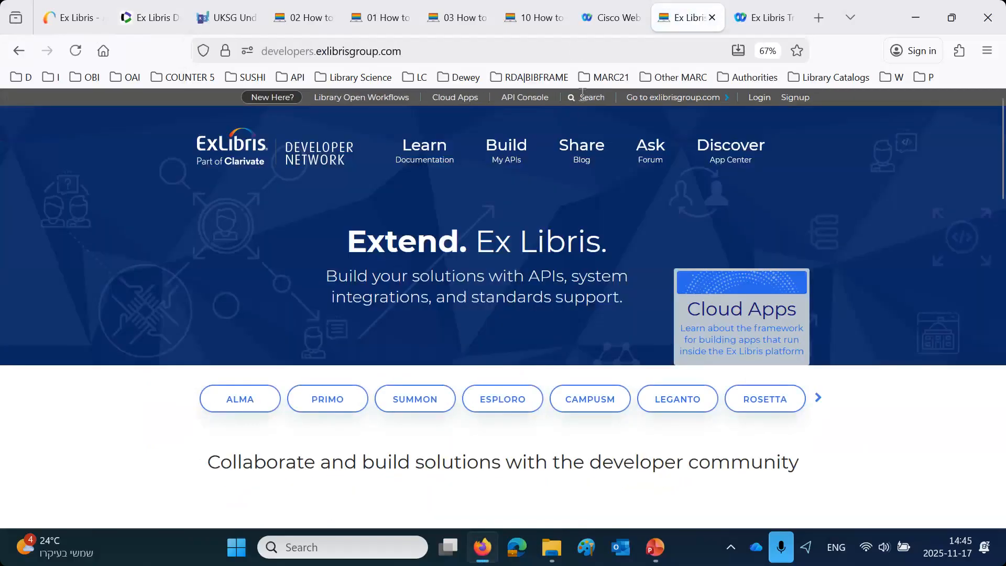
{"action": "left_click", "coordinate": [582, 164]}
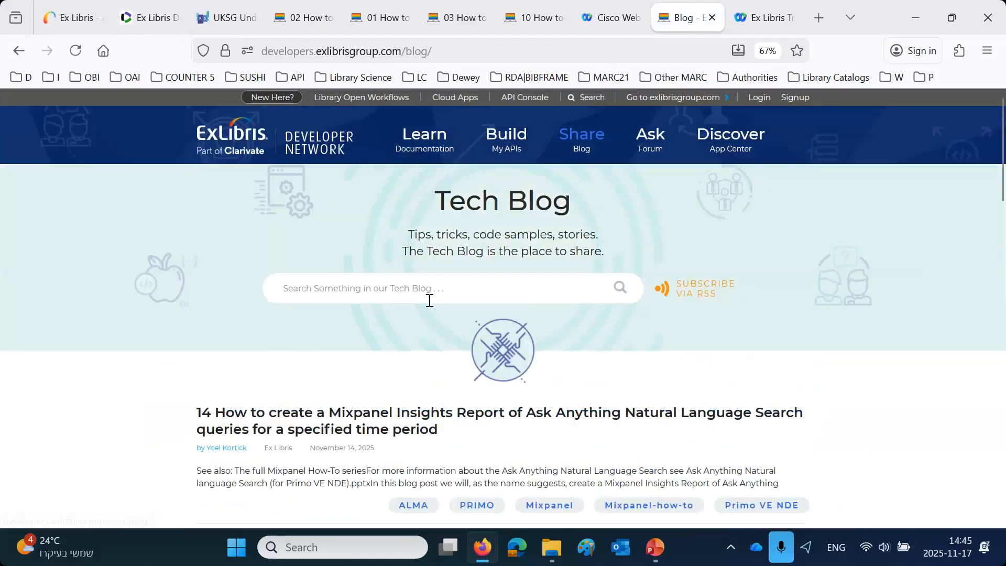
{"action": "left_click", "coordinate": [340, 295]}
{"action": "type", "text": "Mixpanel"}
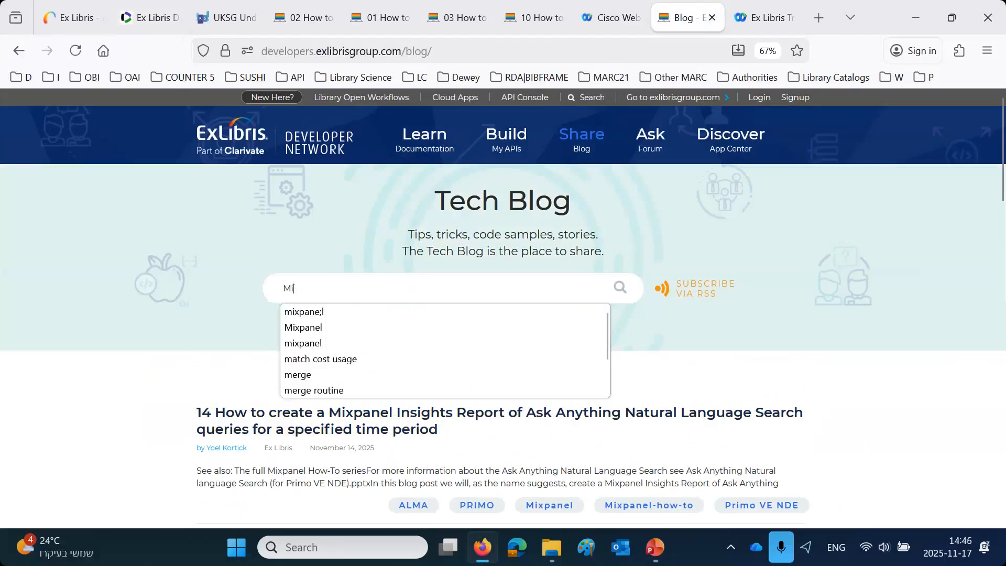
{"action": "key", "text": "Return"}
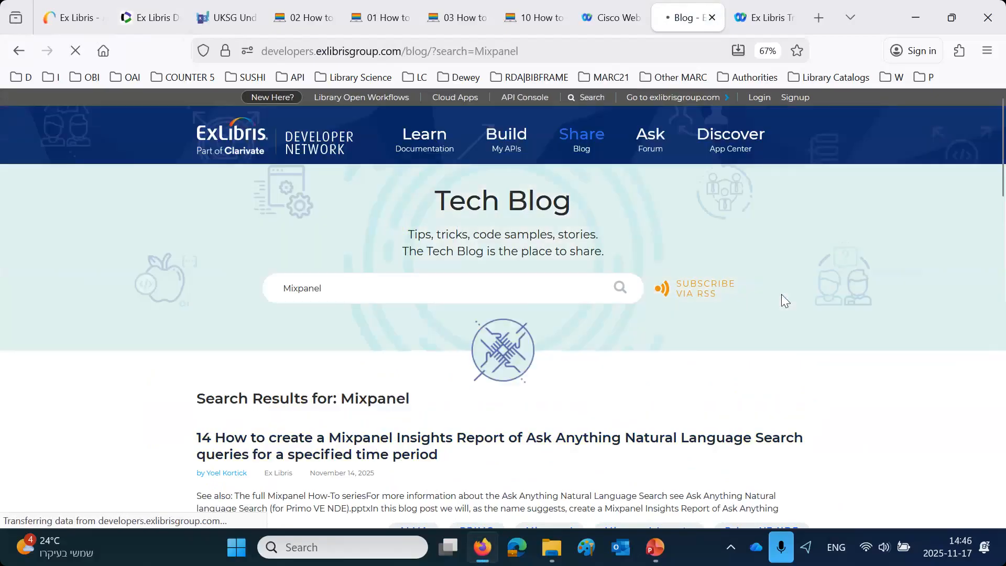
- Show the blog posts tagged Mixpanel-how-to and look through the list of numbered how-to posts
{"action": "scroll", "coordinate": [781, 294], "scroll_direction": "down", "scroll_amount": 2}
{"action": "scroll", "coordinate": [781, 300], "scroll_direction": "down", "scroll_amount": 6}
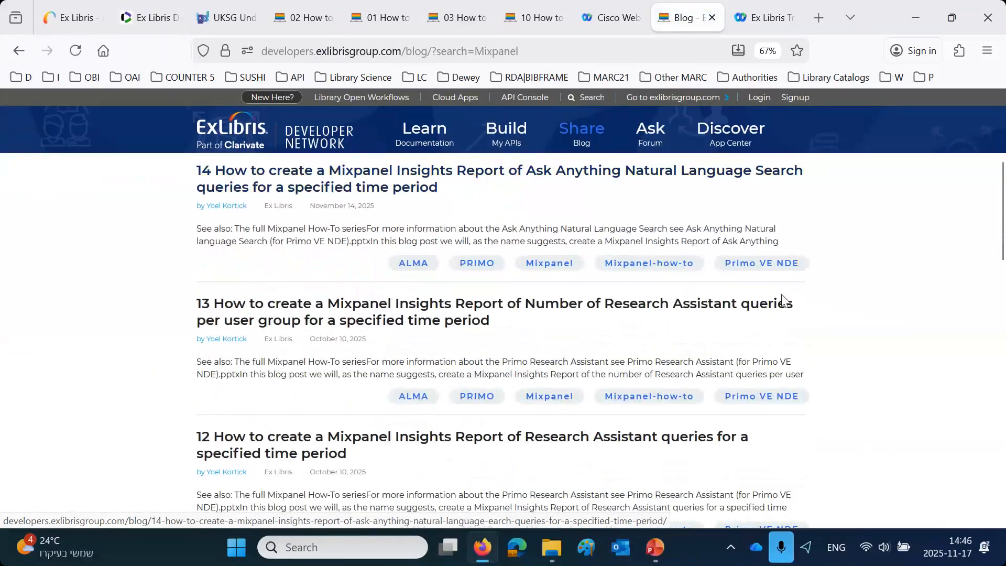
{"action": "scroll", "coordinate": [781, 302], "scroll_direction": "up", "scroll_amount": 1}
{"action": "left_click", "coordinate": [627, 212]}
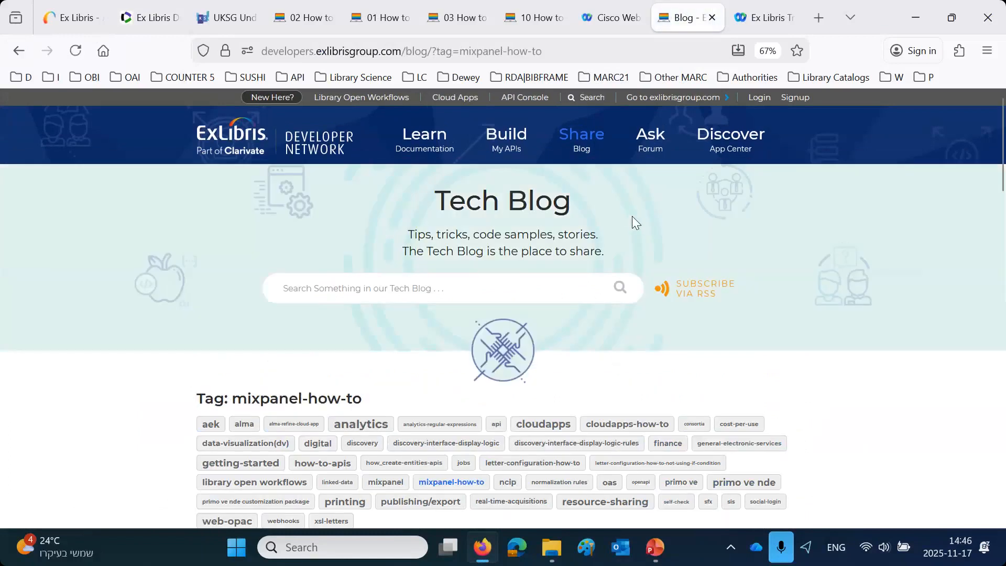
{"action": "scroll", "coordinate": [650, 236], "scroll_direction": "down", "scroll_amount": 5}
{"action": "scroll", "coordinate": [664, 252], "scroll_direction": "down", "scroll_amount": 1}
{"action": "scroll", "coordinate": [662, 250], "scroll_direction": "down", "scroll_amount": 2}
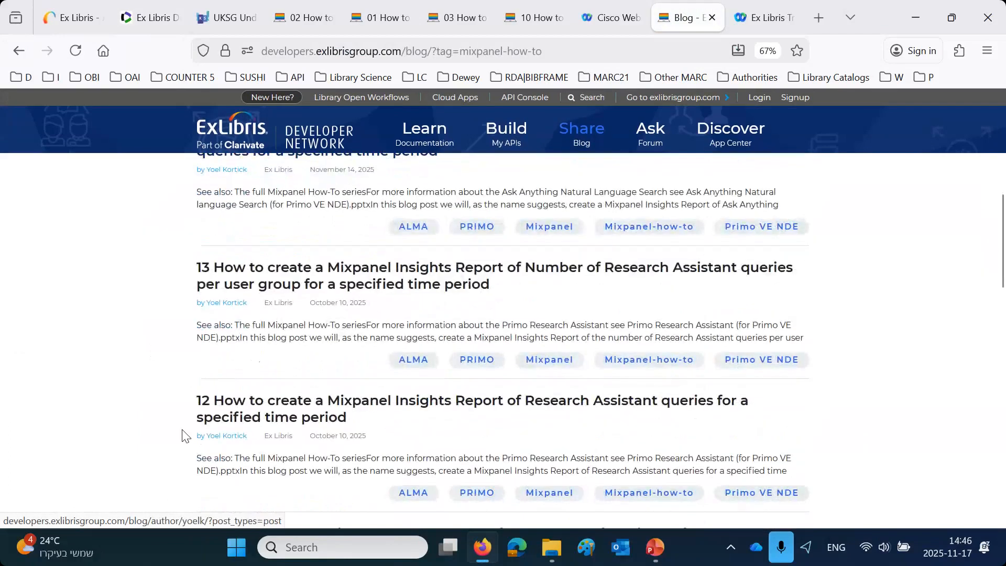
{"action": "scroll", "coordinate": [212, 412], "scroll_direction": "down", "scroll_amount": 3}
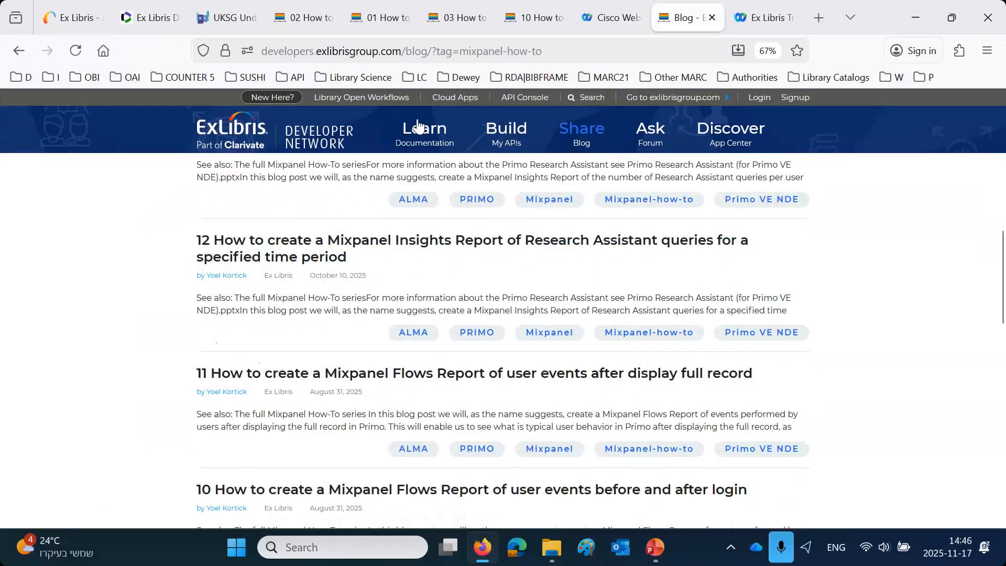
- Highlight the phrase about top search strings in the title of blog post 02, and show the UKSG Data Visualisation seminar page
{"action": "left_click", "coordinate": [380, 21]}
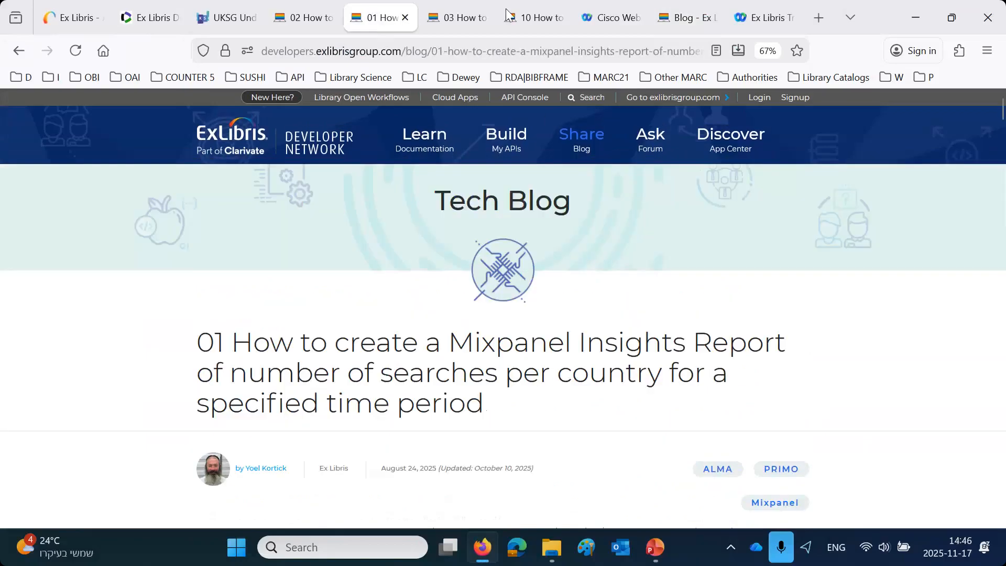
{"action": "key", "text": "ctrl+Tab"}
{"action": "left_click", "coordinate": [542, 18]}
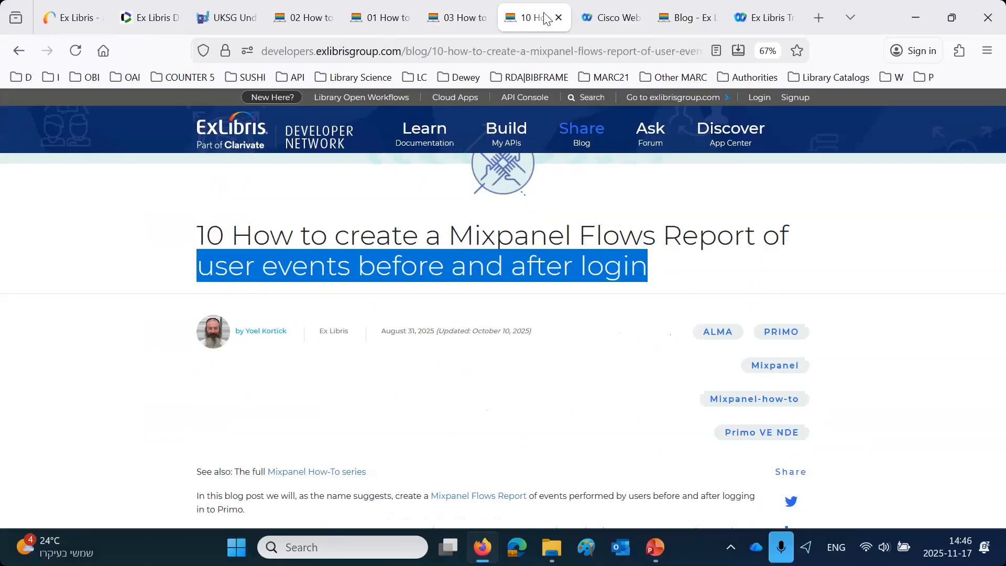
{"action": "left_click", "coordinate": [596, 21]}
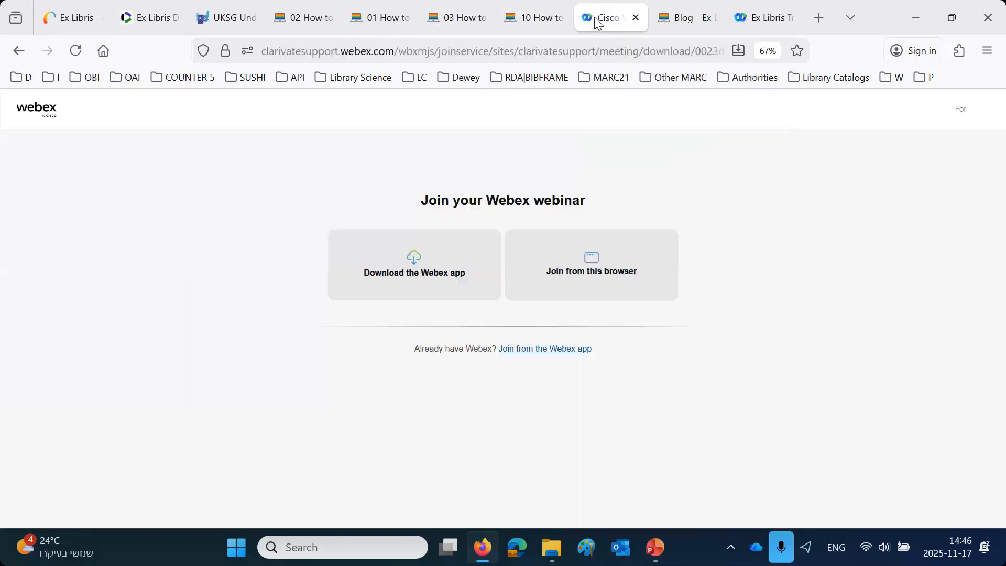
{"action": "left_click", "coordinate": [671, 18]}
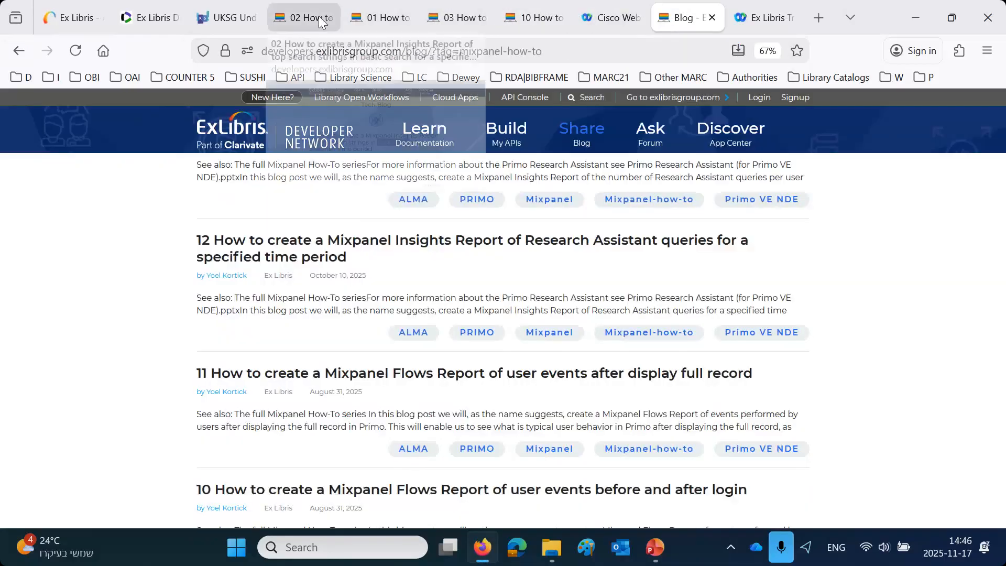
{"action": "left_click", "coordinate": [306, 18]}
{"action": "left_click_drag", "start_coordinate": [245, 377], "coordinate": [482, 377]}
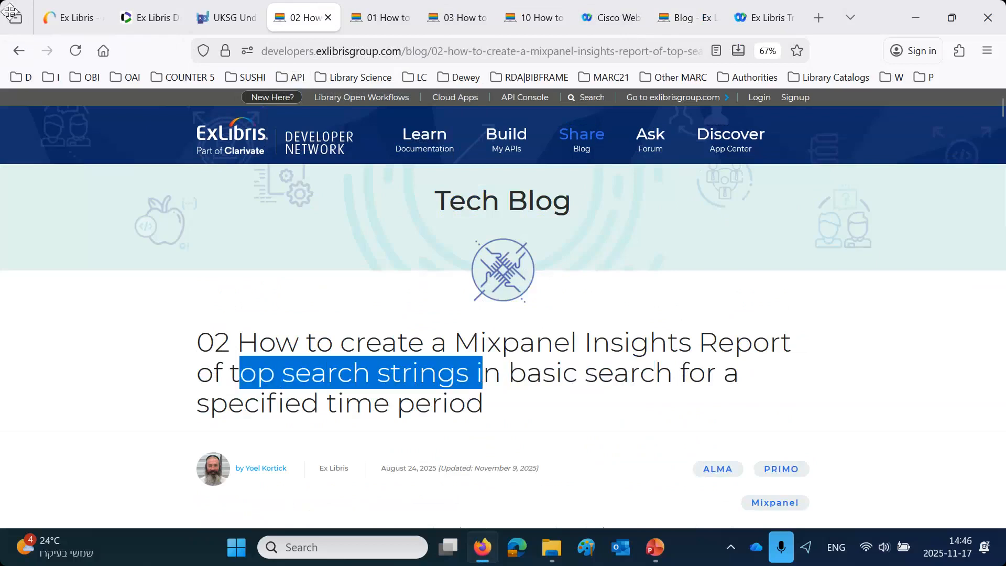
{"action": "left_click", "coordinate": [218, 21]}
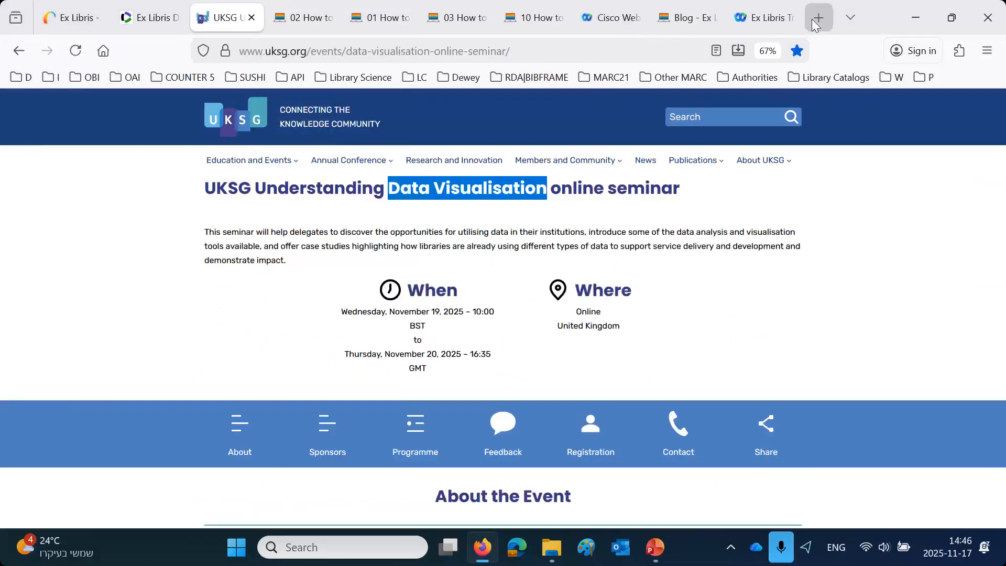
{"action": "left_click", "coordinate": [507, 9]}
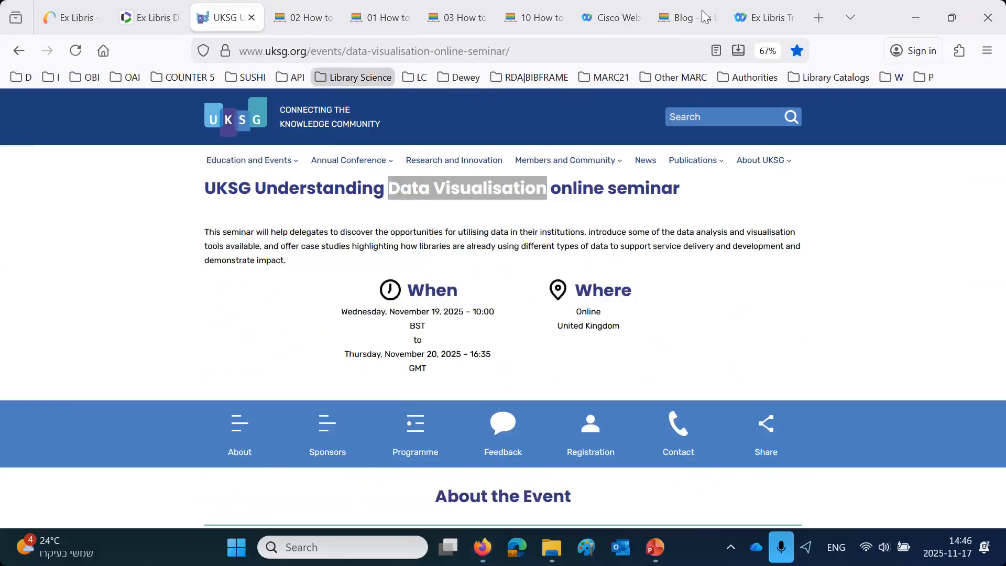
- Open the bookmarked EXLDEV1_INST_EU00 - Alma Demo / Mixpanel project from the Alma Demo EU00 bookmarks in a new browser tab
{"action": "left_click", "coordinate": [818, 17]}
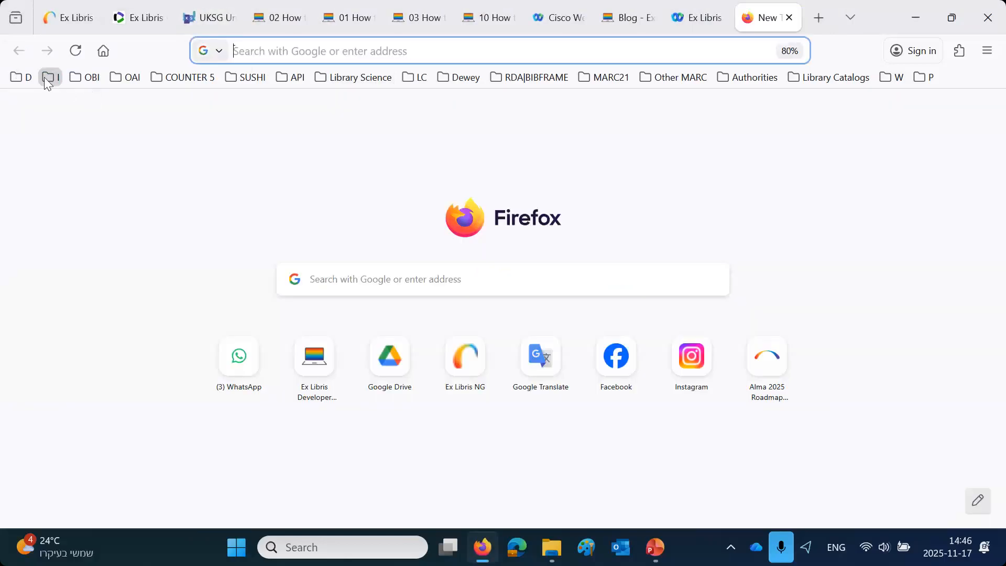
{"action": "left_click", "coordinate": [13, 77]}
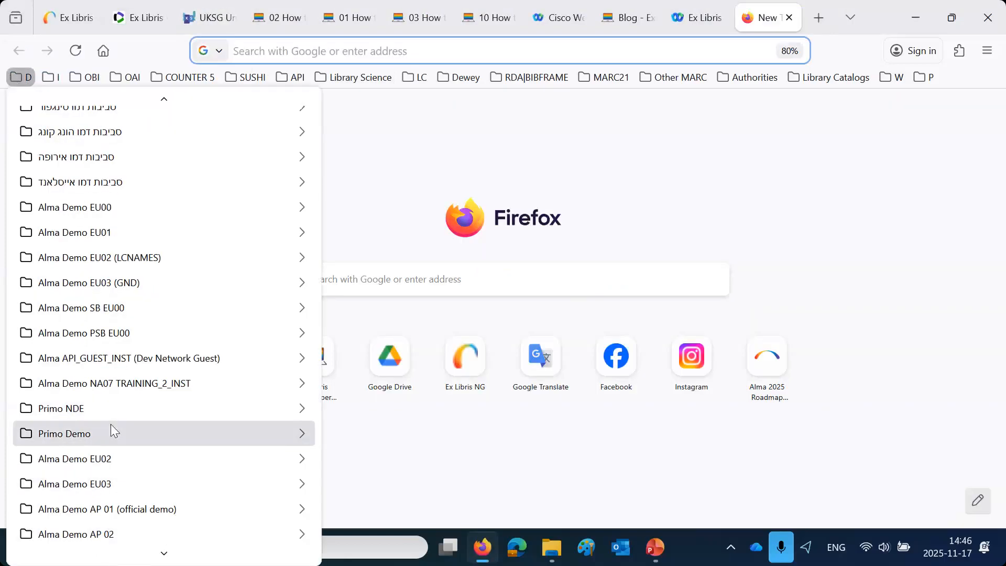
{"action": "mouse_move", "coordinate": [126, 219]}
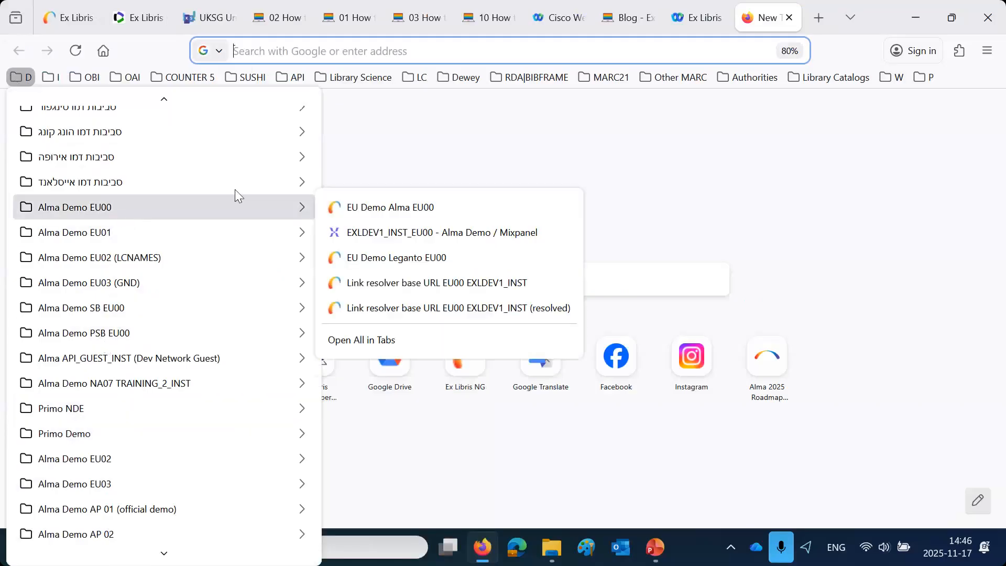
{"action": "left_click", "coordinate": [374, 237]}
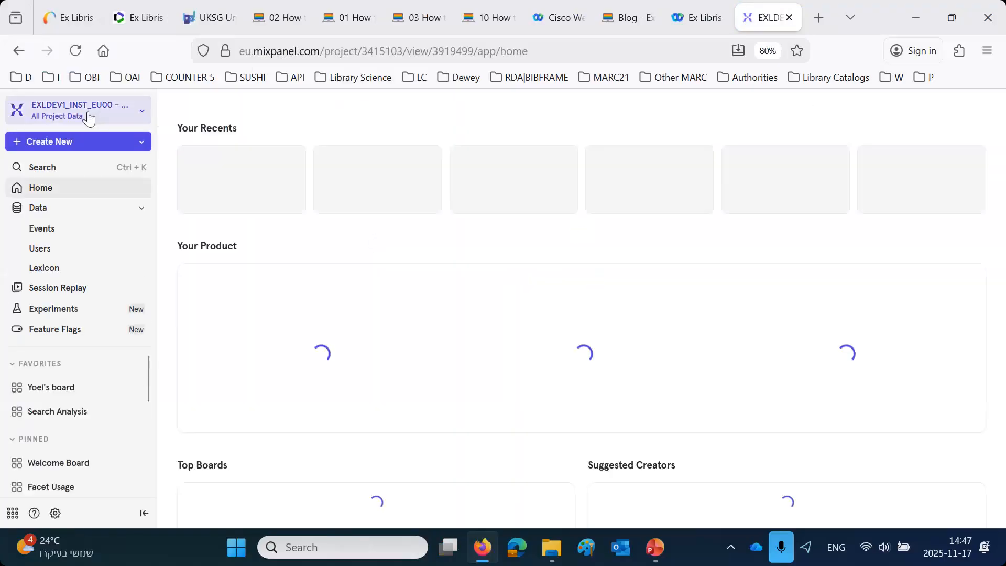
- Search the projects for "wis" and switch to 972WIS_INST Weizmann Institute of Science
{"action": "left_click", "coordinate": [94, 111]}
{"action": "type", "text": "wis"}
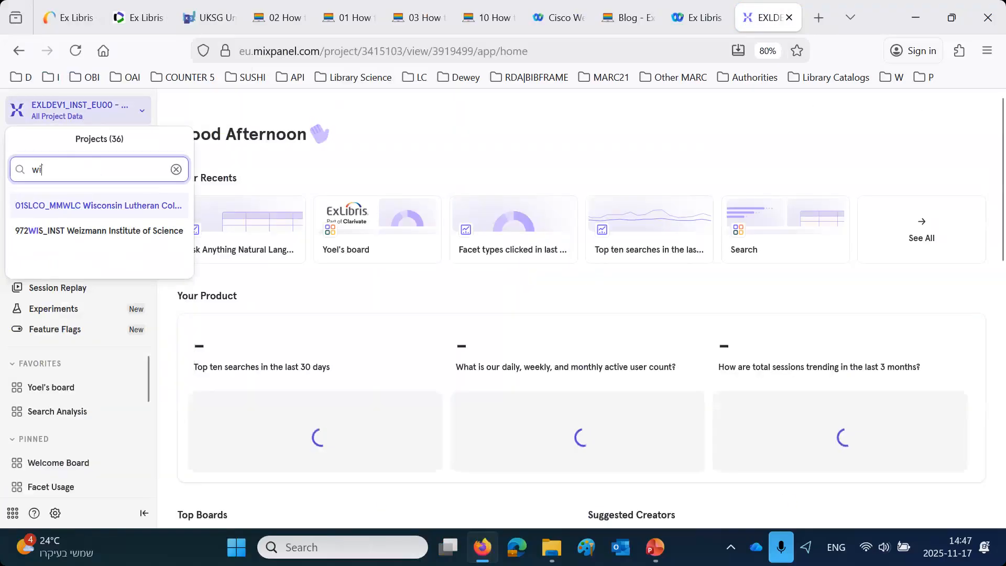
{"action": "left_click", "coordinate": [81, 233]}
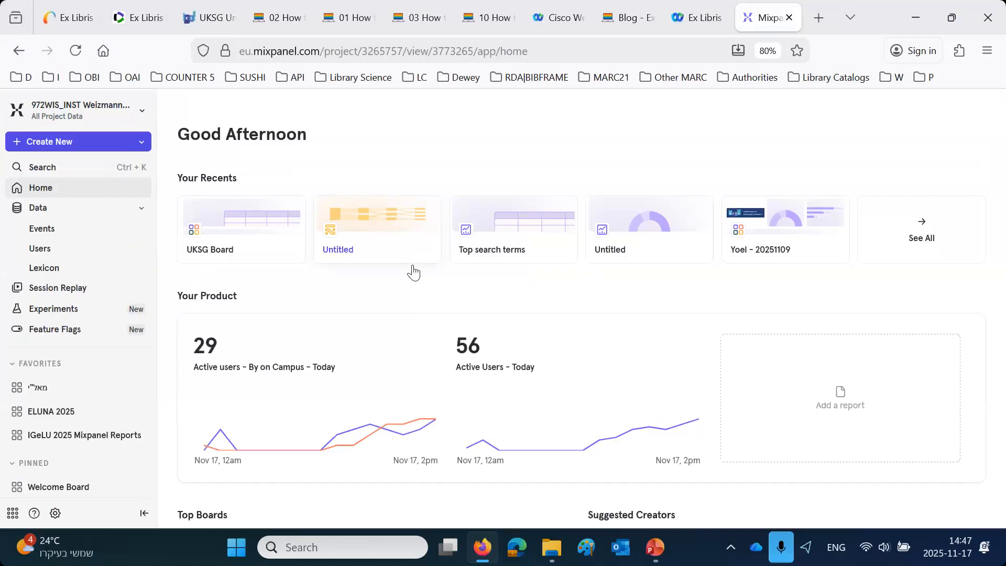
- Create a new Insights report with the Search event as its metric, counted by Total Events
{"action": "left_click", "coordinate": [50, 146]}
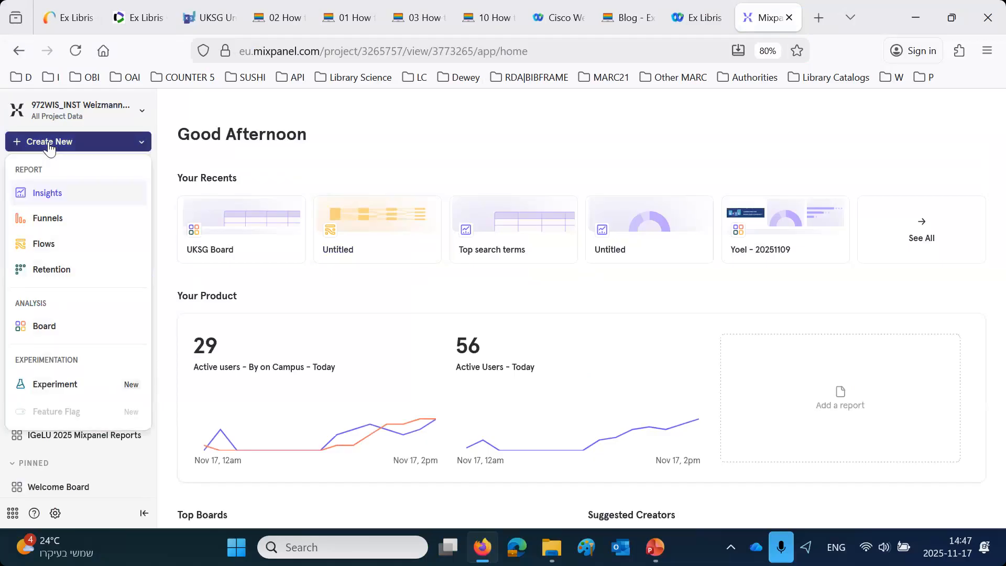
{"action": "left_click", "coordinate": [49, 193]}
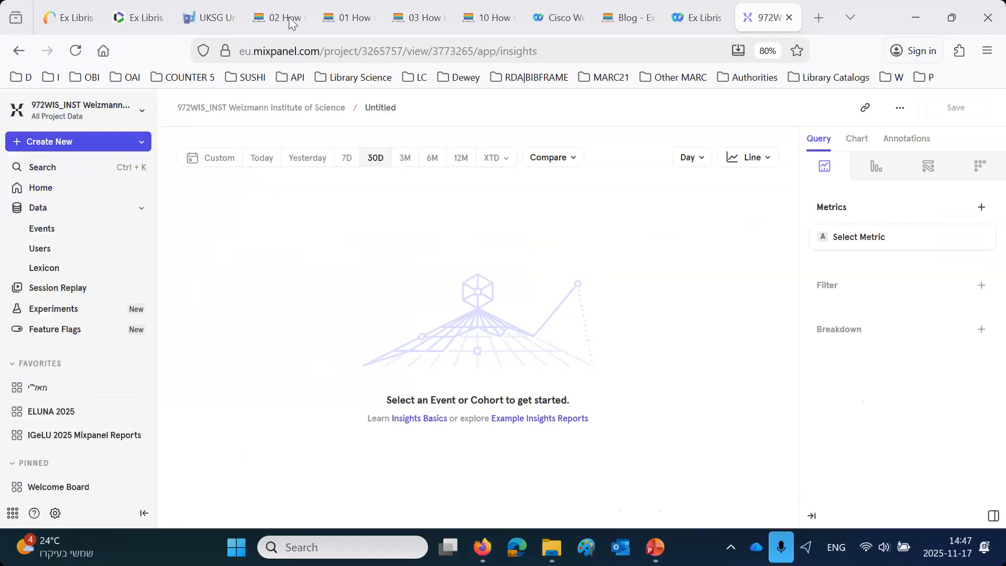
{"action": "left_click", "coordinate": [865, 239]}
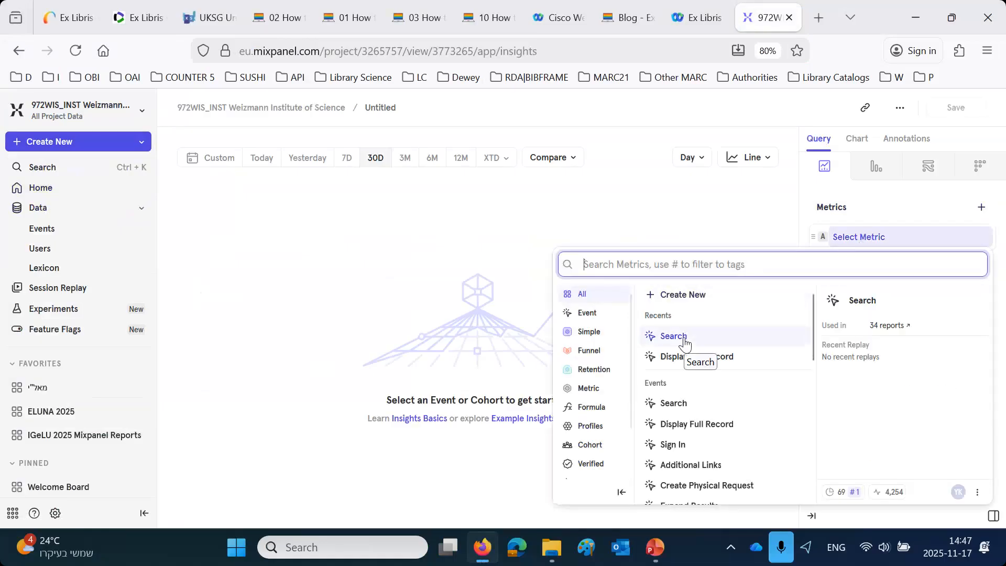
{"action": "left_click", "coordinate": [673, 402]}
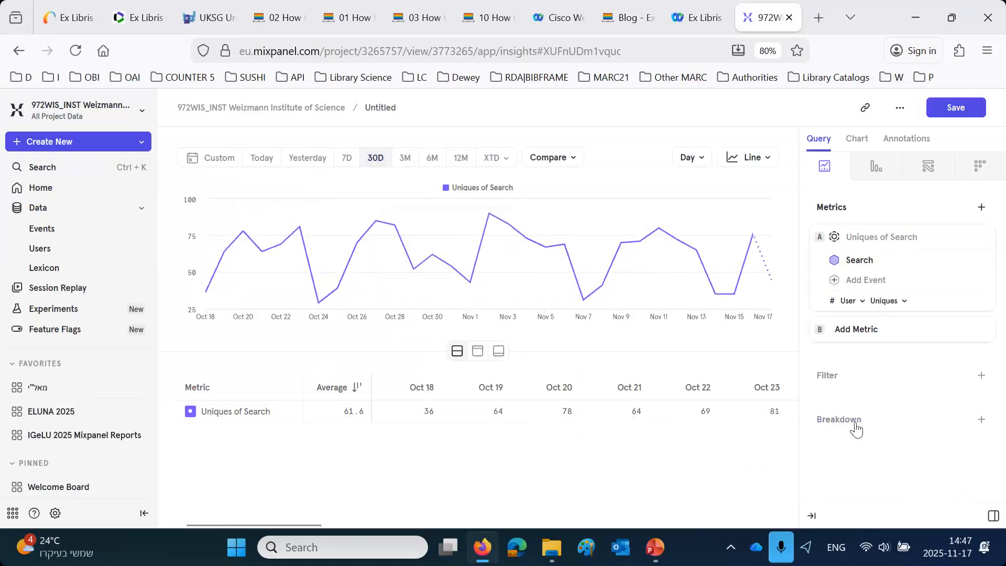
{"action": "left_click", "coordinate": [882, 306]}
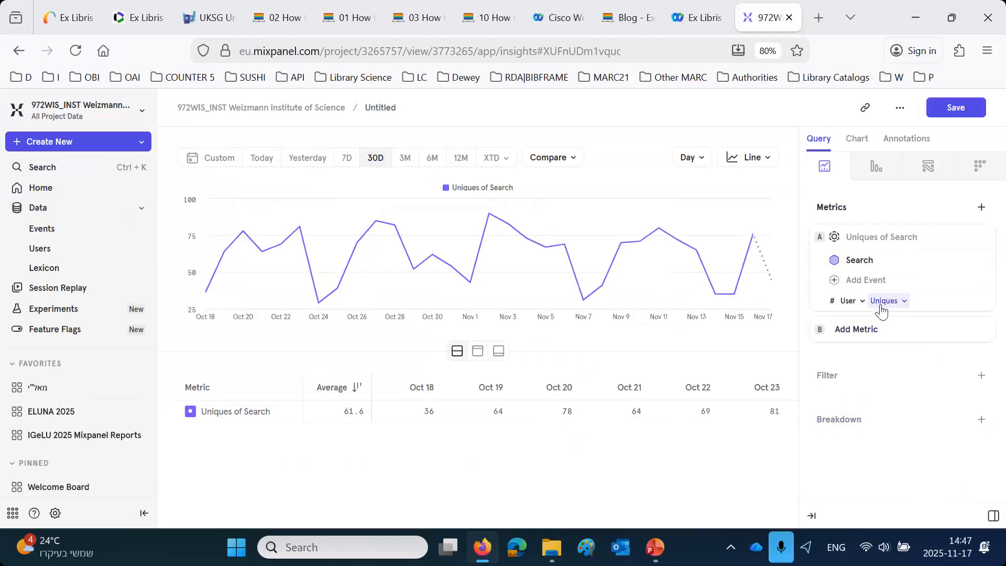
{"action": "left_click", "coordinate": [805, 380]}
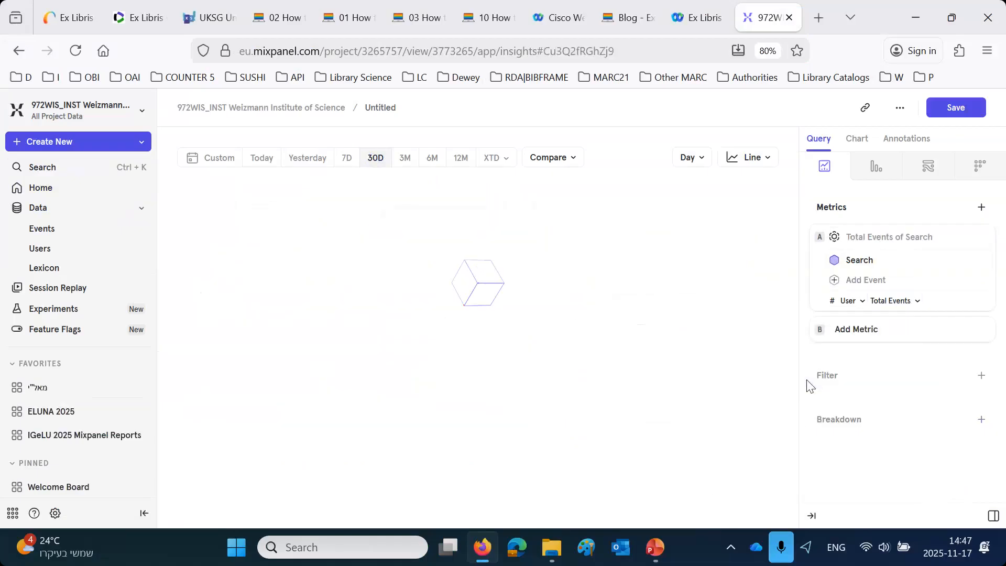
- Break the report down by Search Term and display it as a Table
{"action": "left_click", "coordinate": [840, 426]}
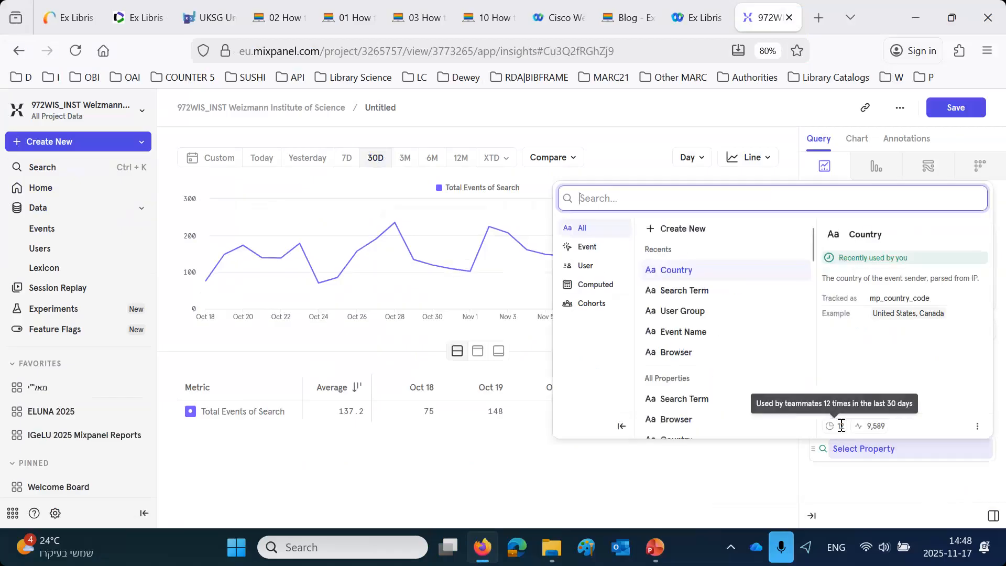
{"action": "left_click", "coordinate": [690, 291]}
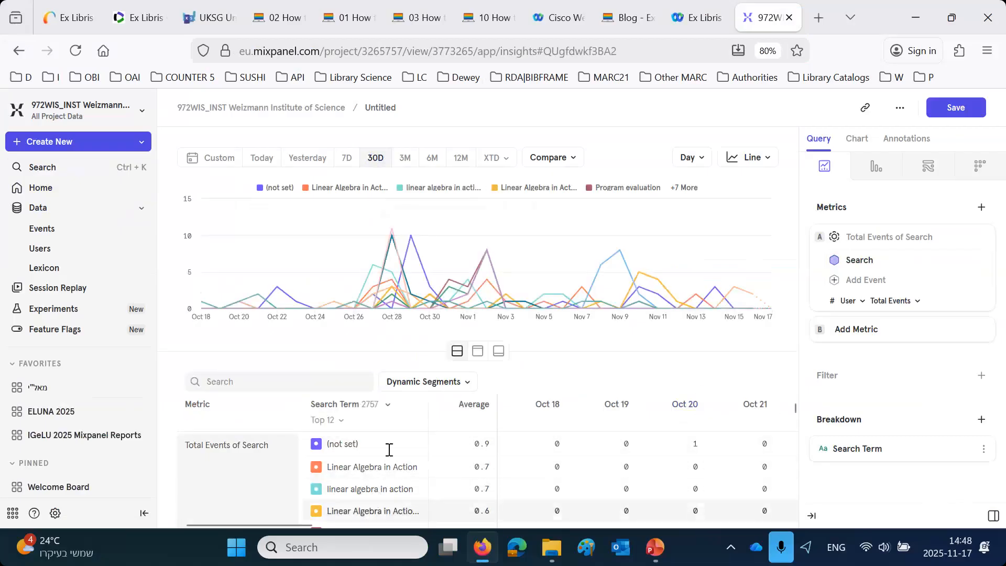
{"action": "left_click", "coordinate": [749, 157]}
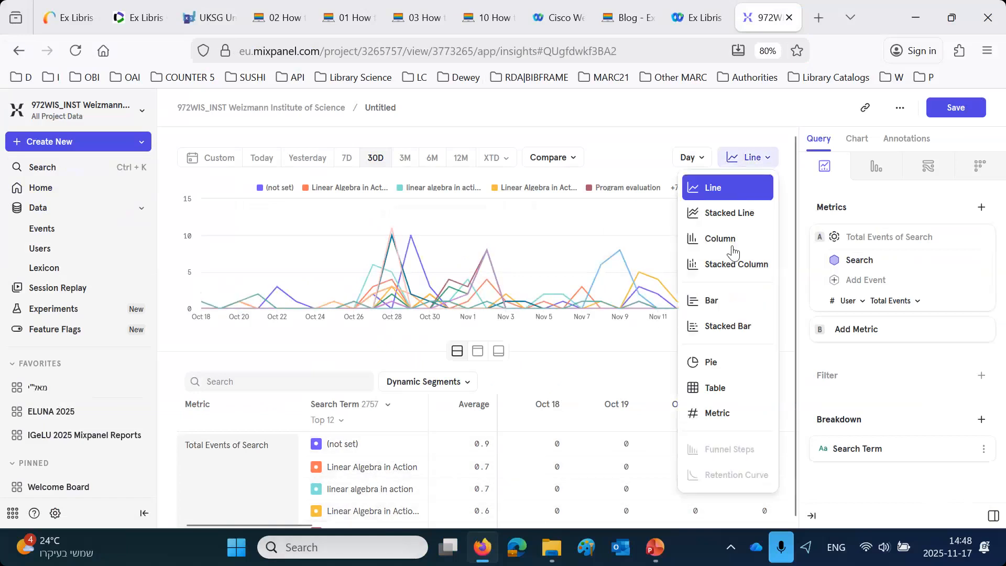
{"action": "left_click", "coordinate": [715, 387]}
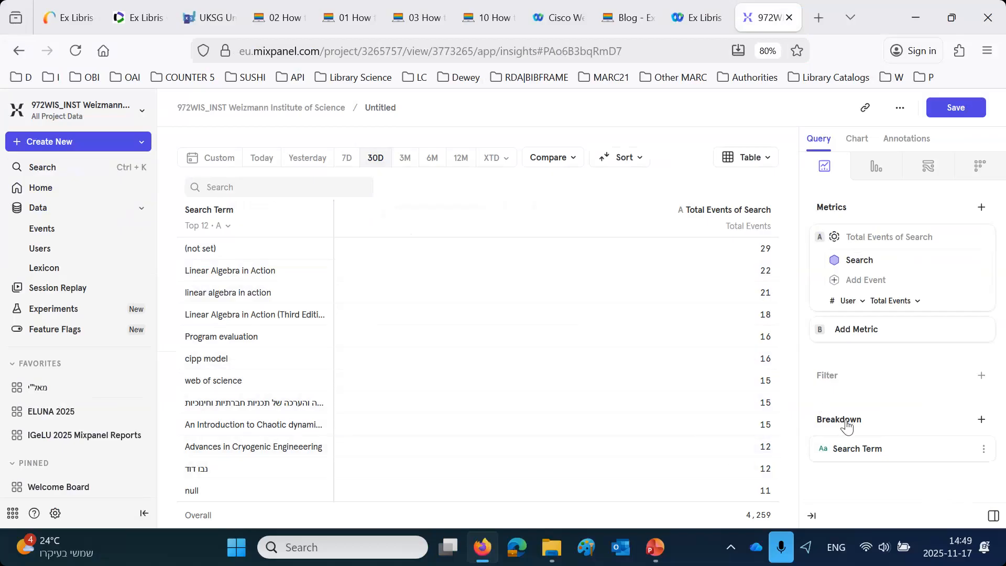
- Add a new custom event property to the breakdown, named "Lower Case Search Term (UKSG)"
{"action": "mouse_move", "coordinate": [847, 427]}
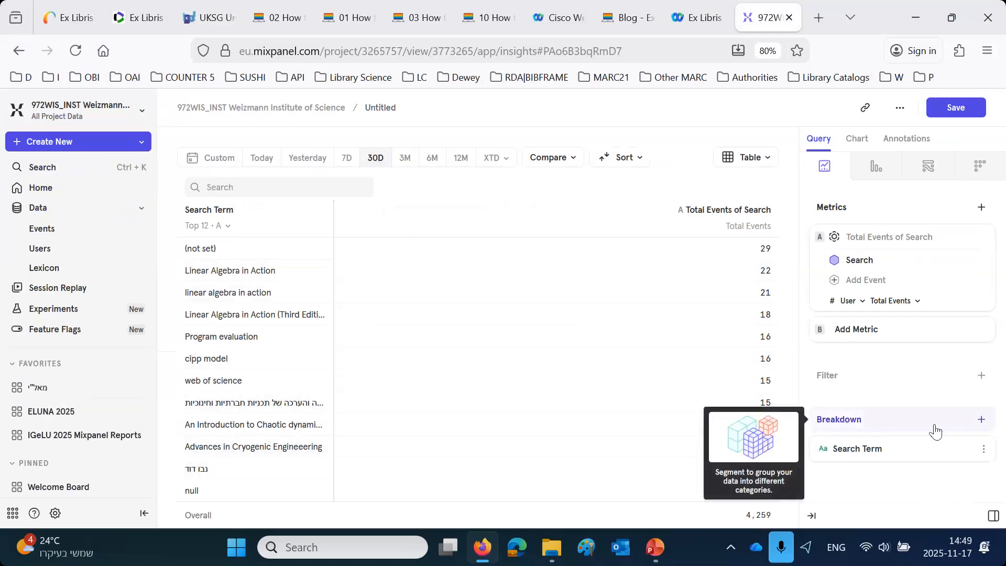
{"action": "left_click", "coordinate": [981, 422]}
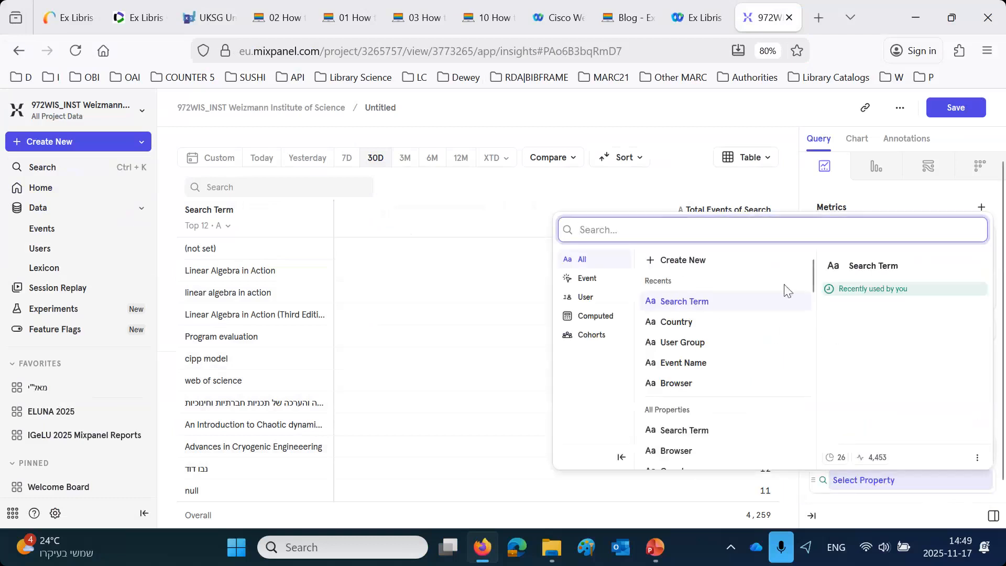
{"action": "left_click", "coordinate": [864, 262]}
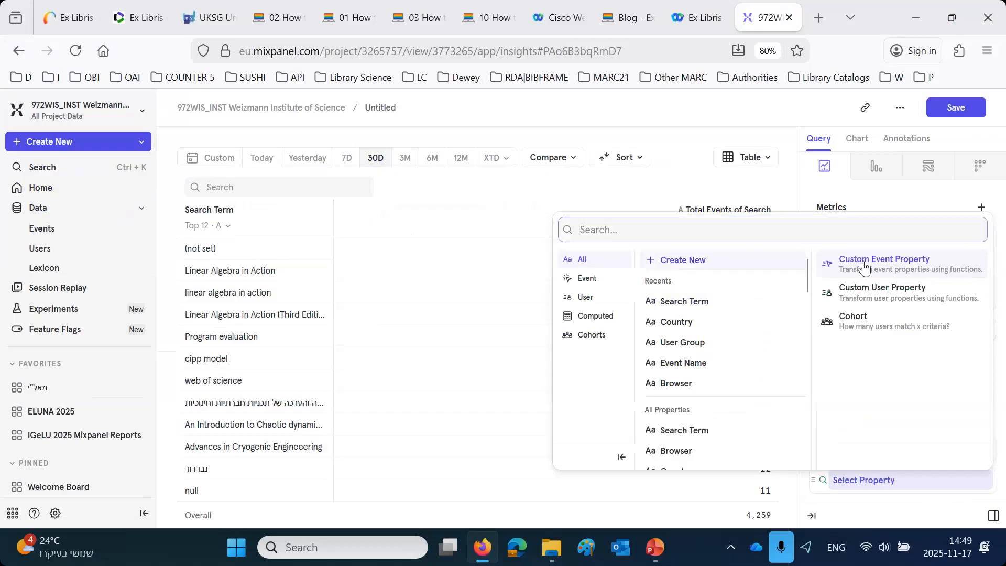
{"action": "left_click_drag", "start_coordinate": [485, 267], "coordinate": [78, 265]}
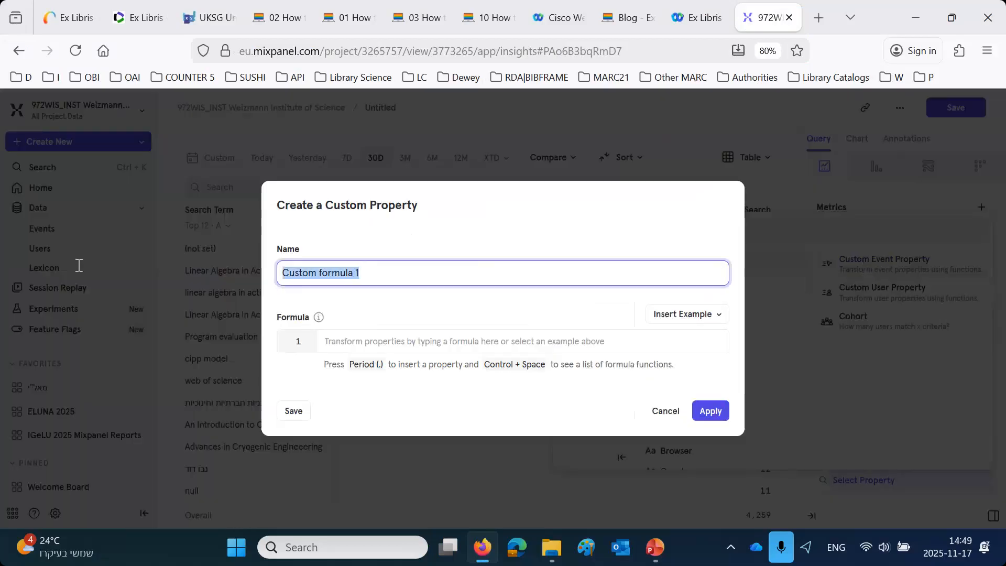
{"action": "type", "text": "Lower Case Search Term (UKSG"}
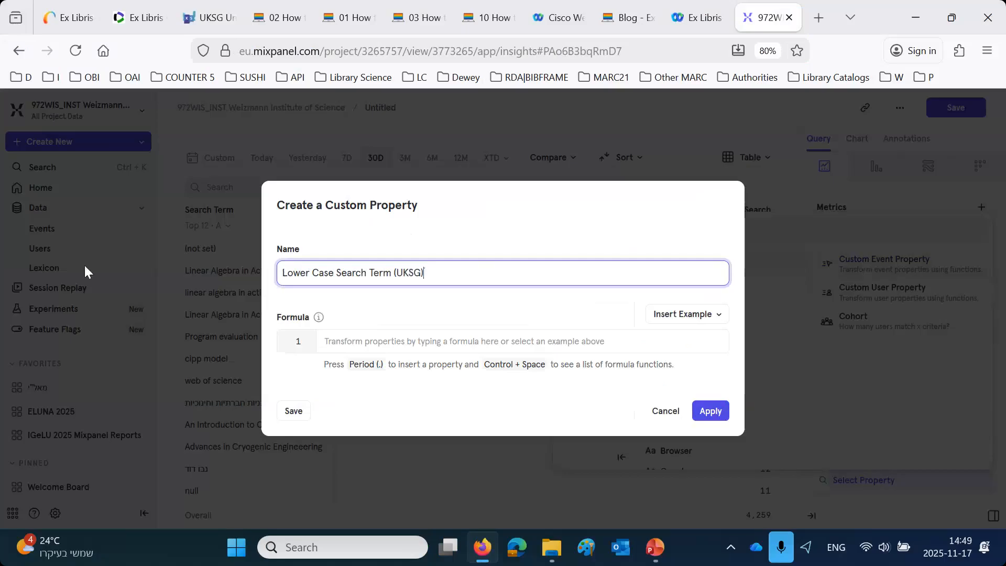
- Define the custom property's formula as LOWER applied to the Search Term property, and apply it to the breakdown
{"action": "left_click", "coordinate": [383, 341]}
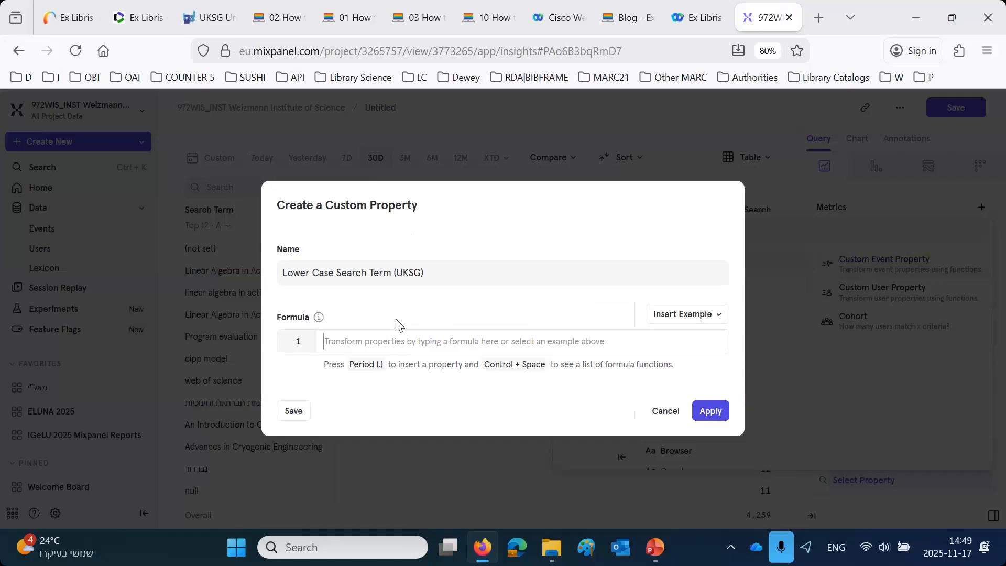
{"action": "left_click", "coordinate": [702, 314]}
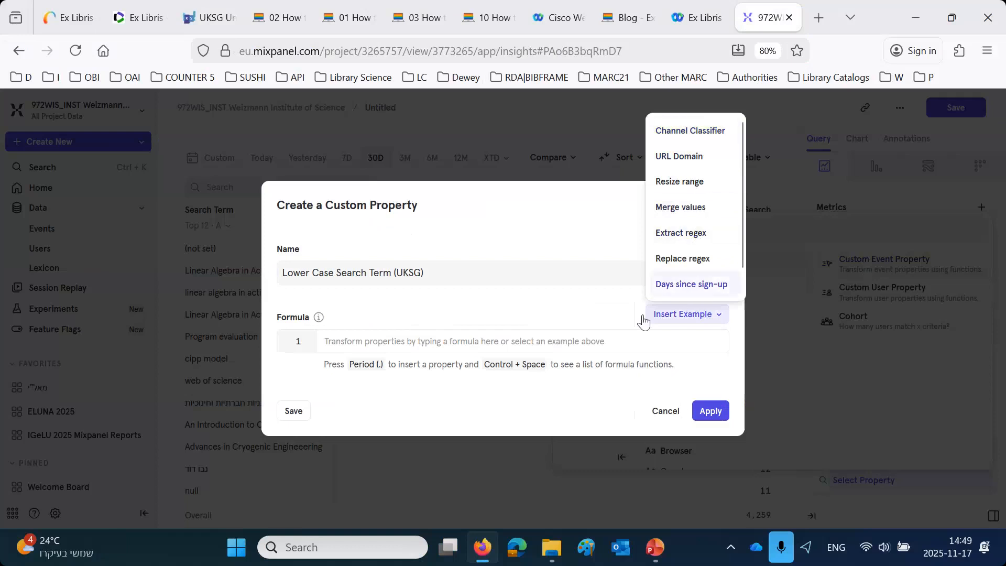
{"action": "left_click", "coordinate": [426, 345]}
{"action": "type", "text": "LOWER"}
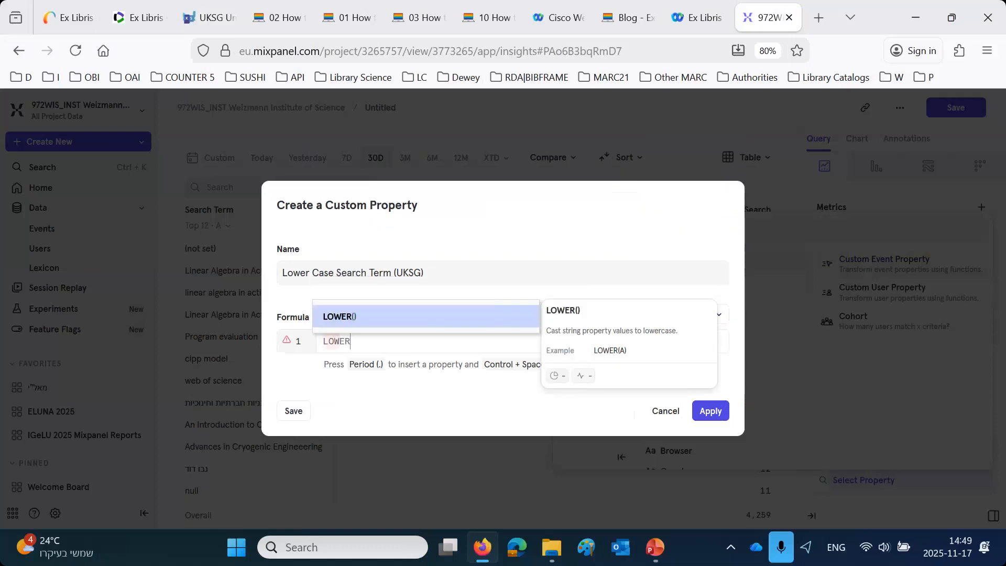
{"action": "key", "text": "Return"}
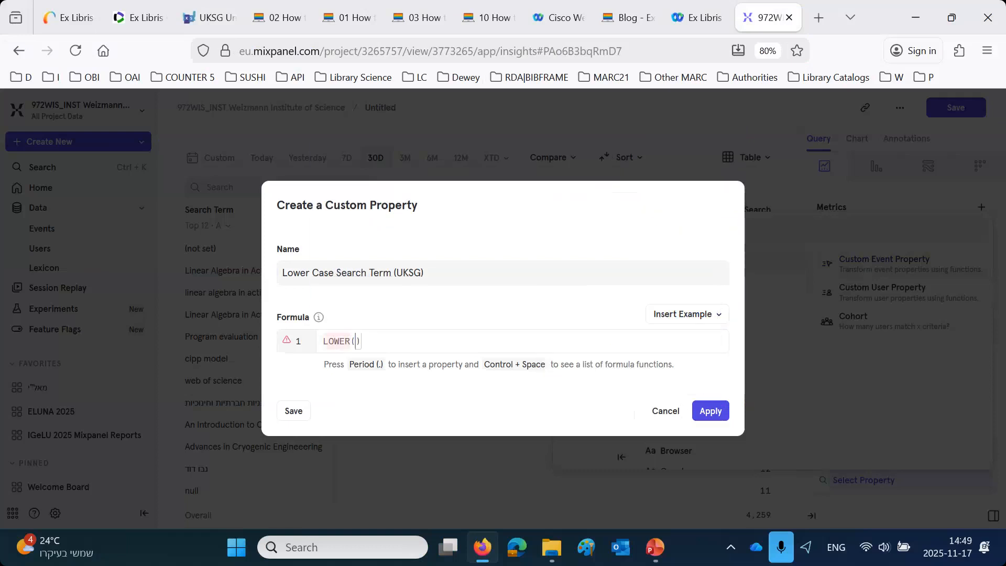
{"action": "key", "text": "period"}
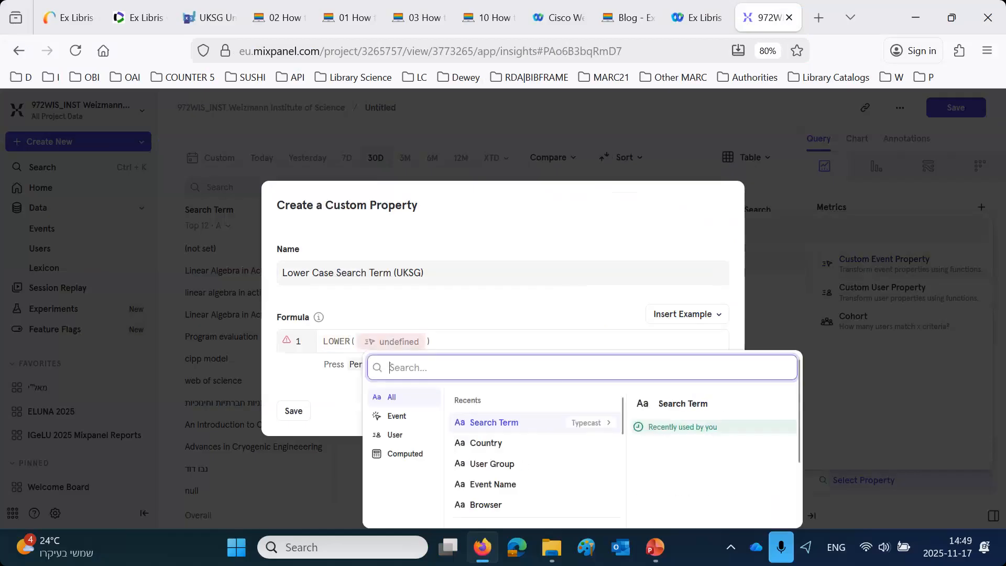
{"action": "left_click", "coordinate": [486, 425]}
{"action": "left_click", "coordinate": [711, 411]}
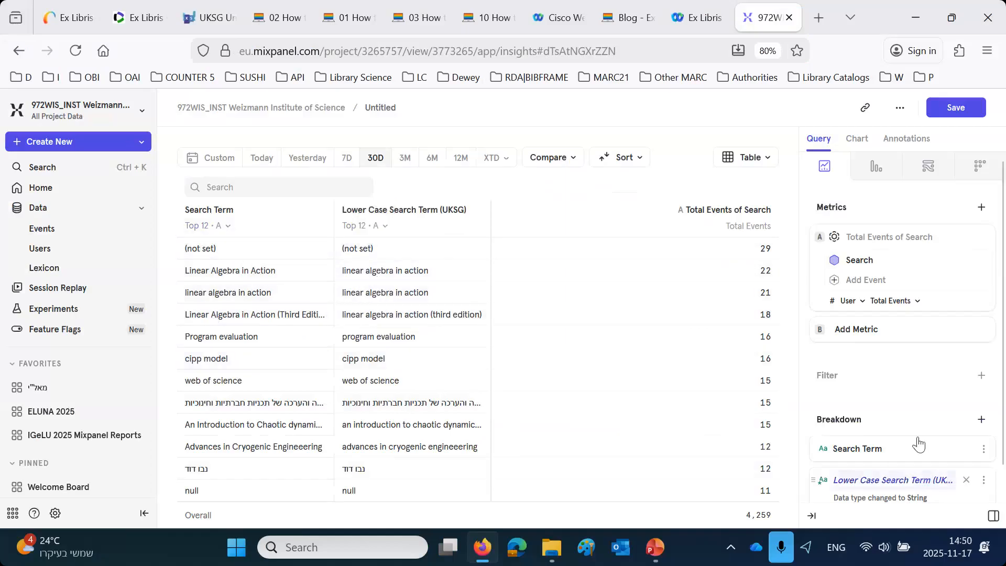
- Remove the original Search Term breakdown and exclude the (not set) and null values from the lower-case terms
{"action": "scroll", "coordinate": [882, 454], "scroll_direction": "down", "scroll_amount": 1}
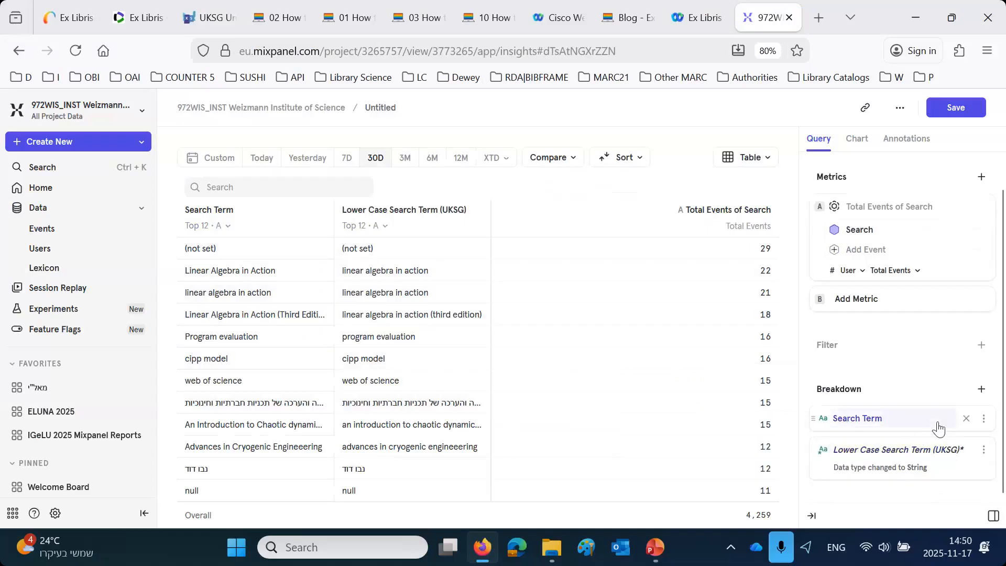
{"action": "left_click", "coordinate": [965, 419]}
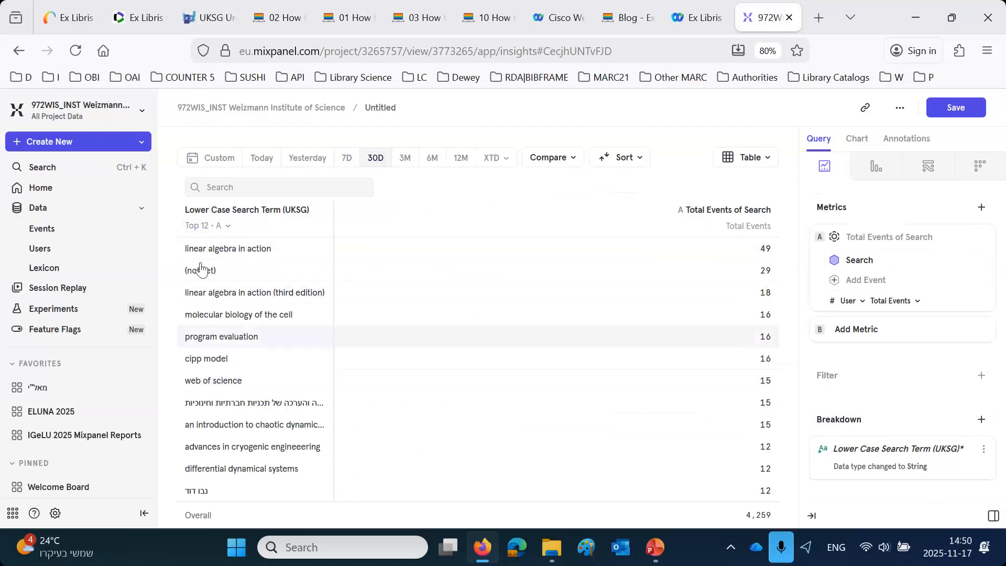
{"action": "mouse_move", "coordinate": [215, 275]}
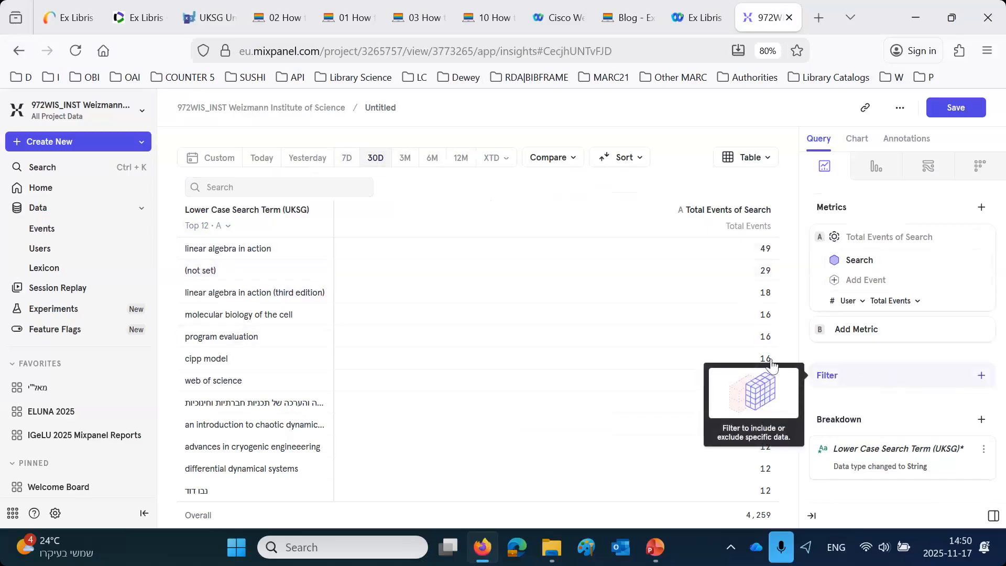
{"action": "left_click", "coordinate": [270, 271]}
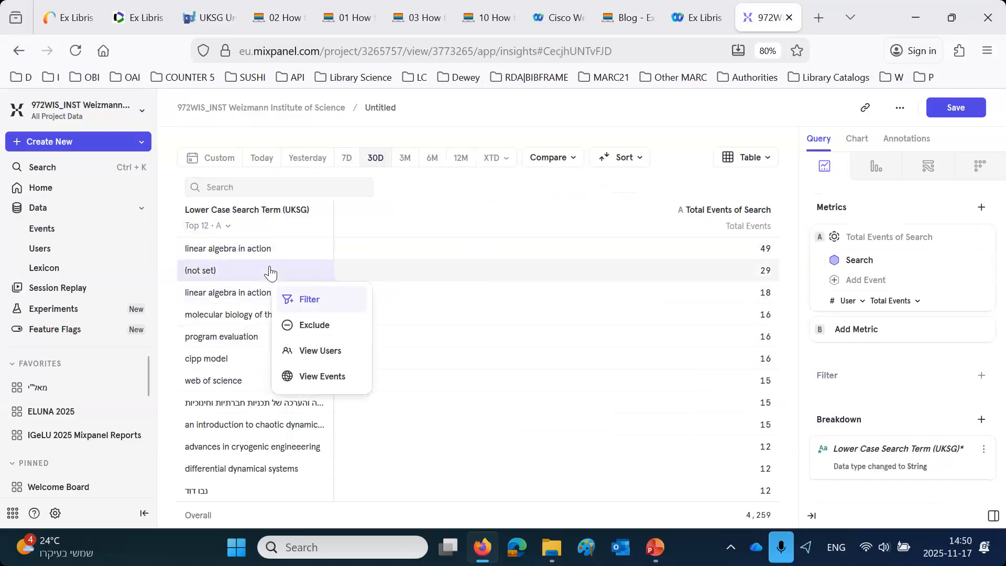
{"action": "left_click", "coordinate": [314, 325]}
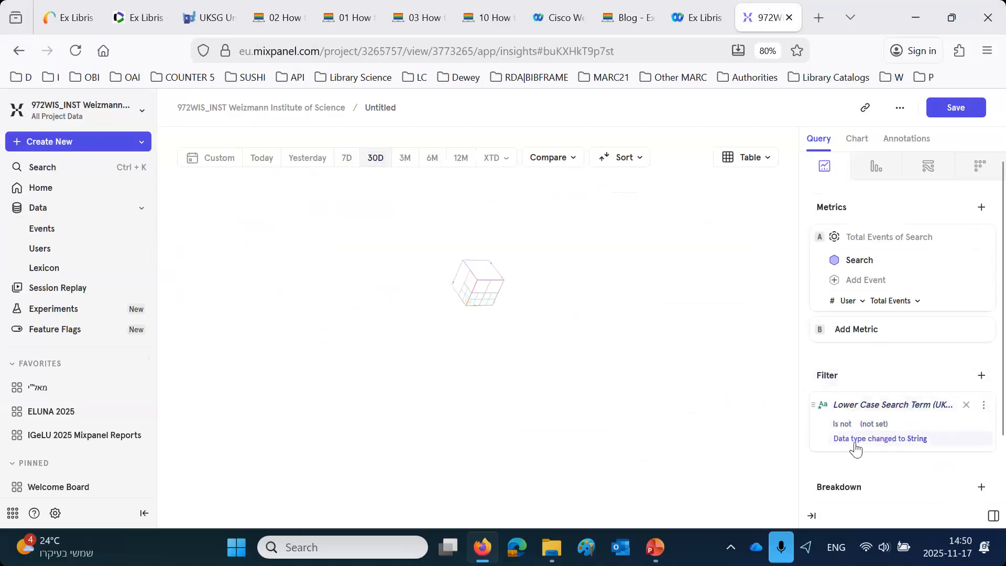
{"action": "scroll", "coordinate": [885, 409], "scroll_direction": "down", "scroll_amount": 2}
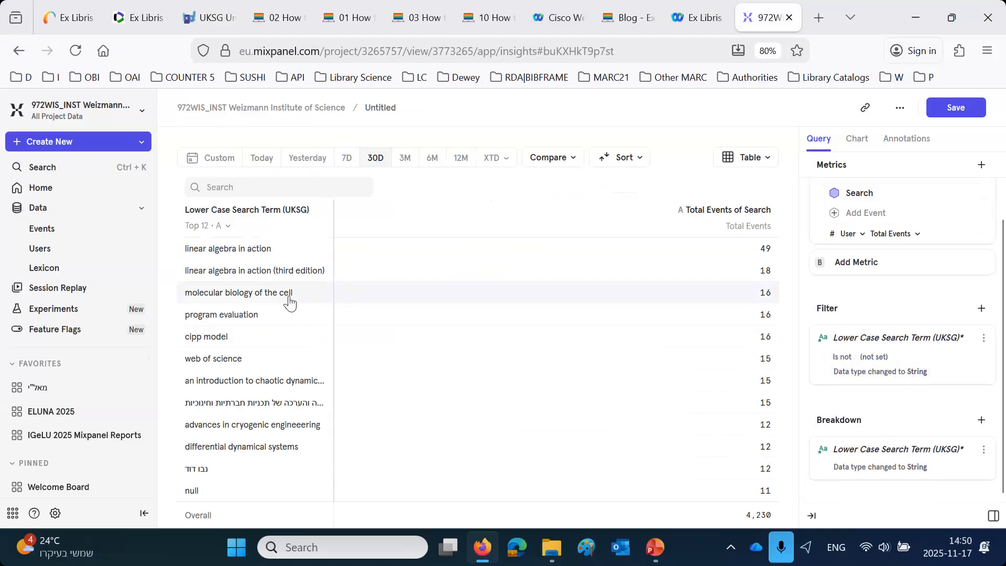
{"action": "left_click", "coordinate": [214, 497]}
{"action": "left_click", "coordinate": [251, 456]}
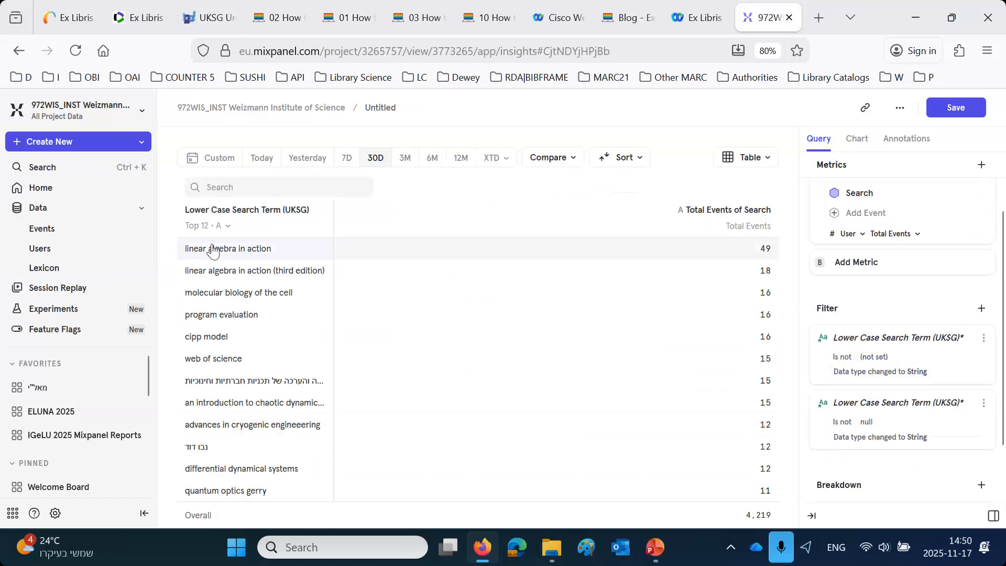
- Limit the table to the top 10 rows and widen the Lower Case Search Term (UKSG) column
{"action": "left_click", "coordinate": [216, 226]}
{"action": "left_click", "coordinate": [208, 301]}
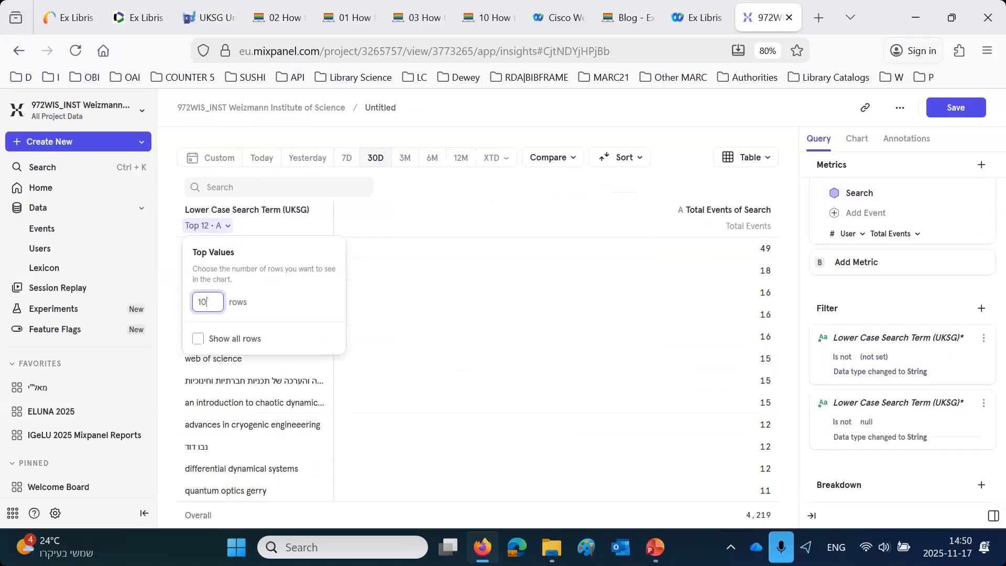
{"action": "left_click", "coordinate": [486, 204]}
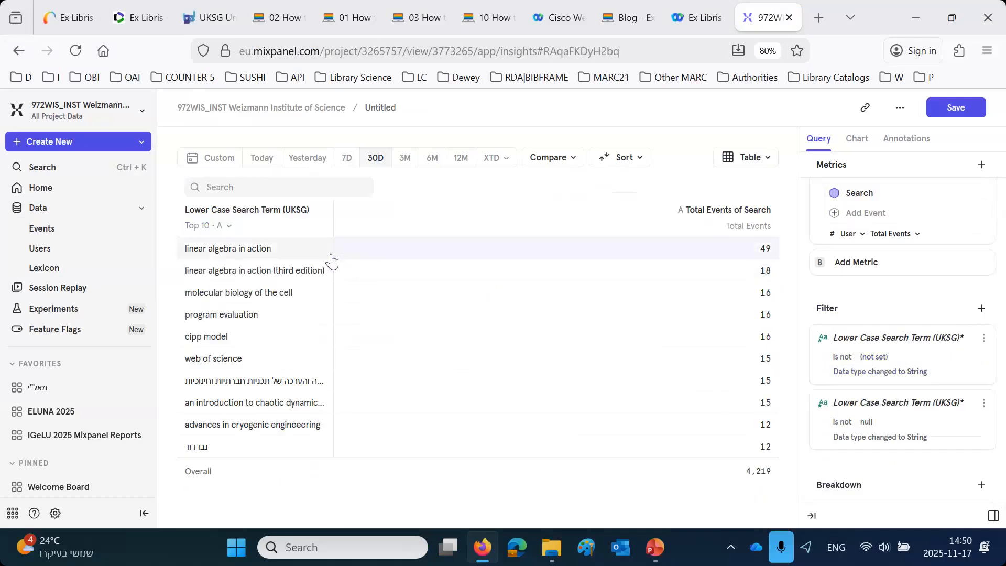
{"action": "left_click_drag", "start_coordinate": [332, 251], "coordinate": [525, 278]}
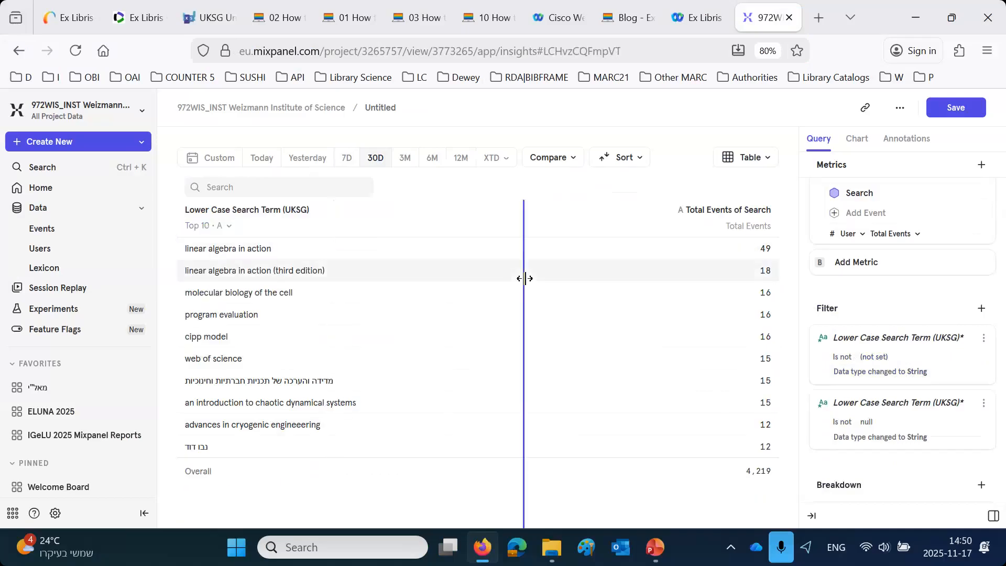
- Preview the report as a Bar chart, and return it to the Table display
{"action": "left_click", "coordinate": [741, 157]}
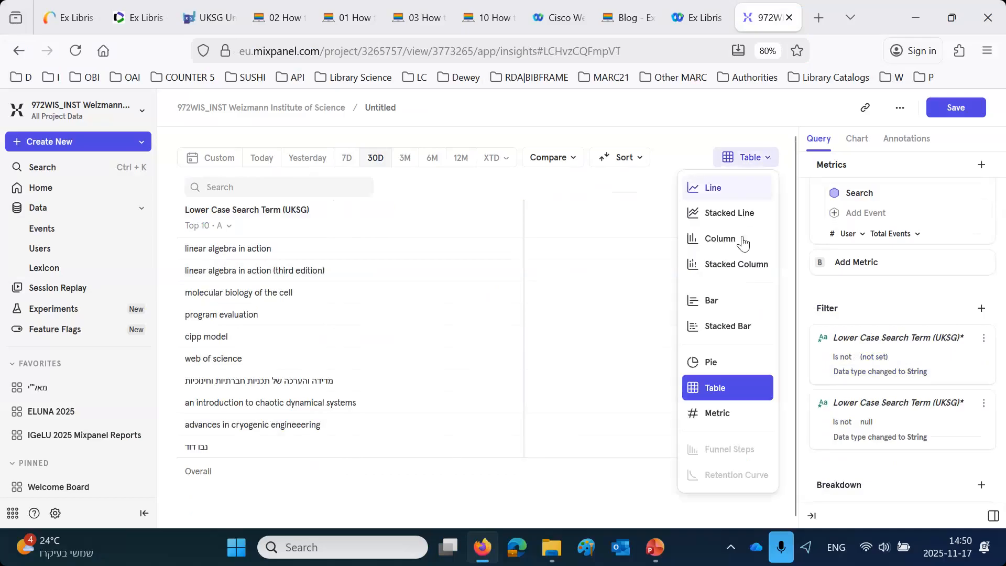
{"action": "left_click", "coordinate": [727, 301]}
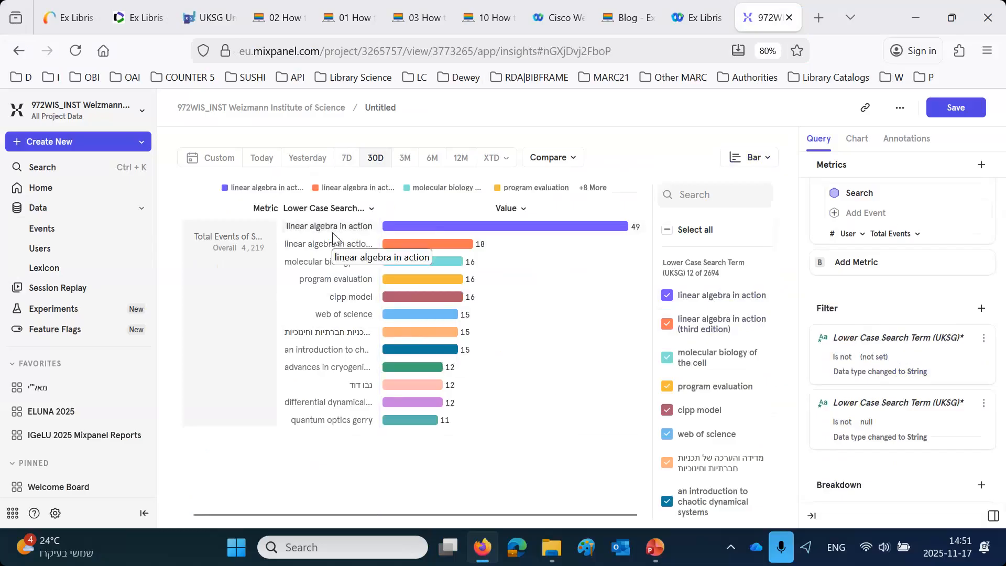
{"action": "left_click", "coordinate": [749, 157]}
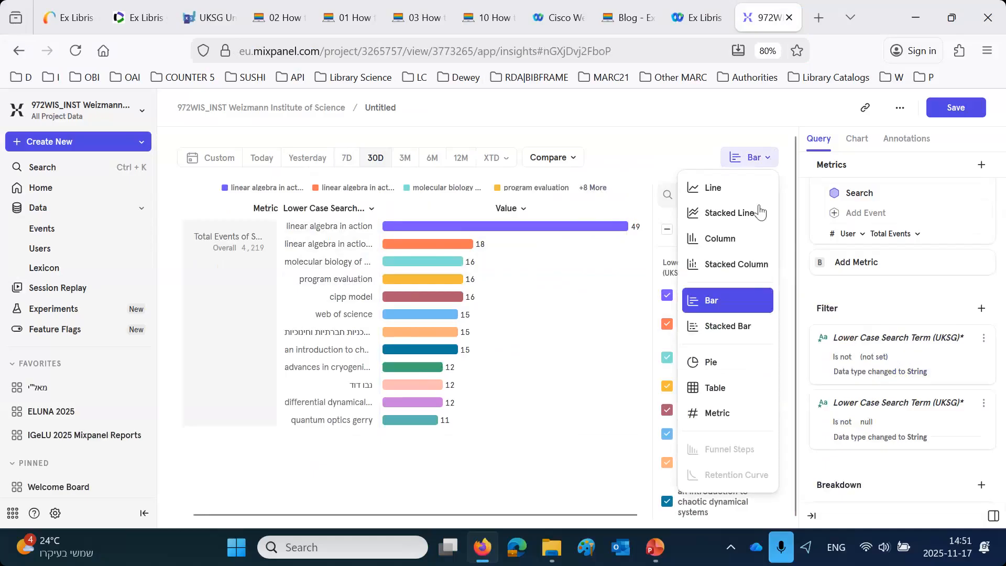
{"action": "left_click", "coordinate": [723, 391]}
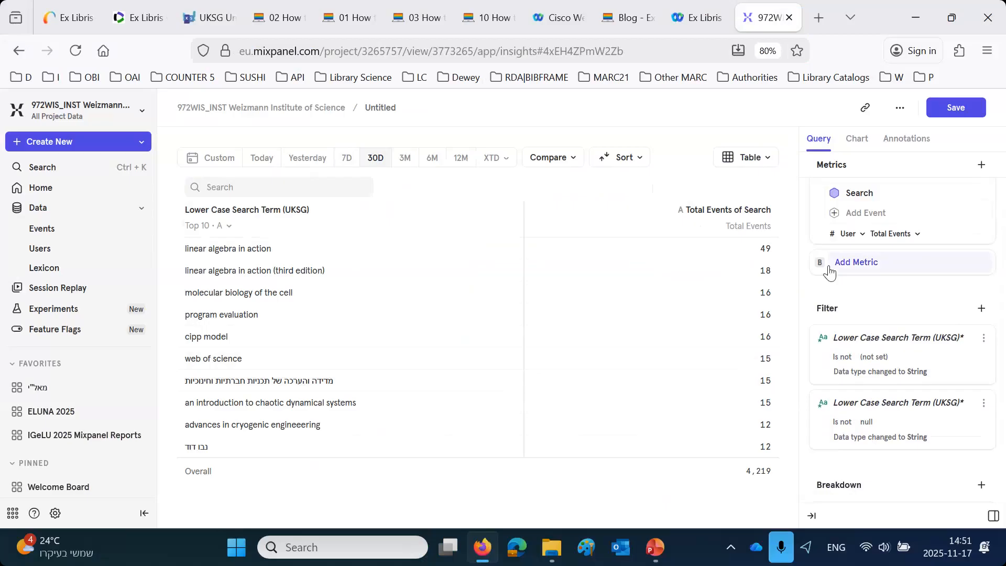
- Save the report to a new board, entering a board name that begins with "The official UK"
{"action": "left_click", "coordinate": [958, 110]}
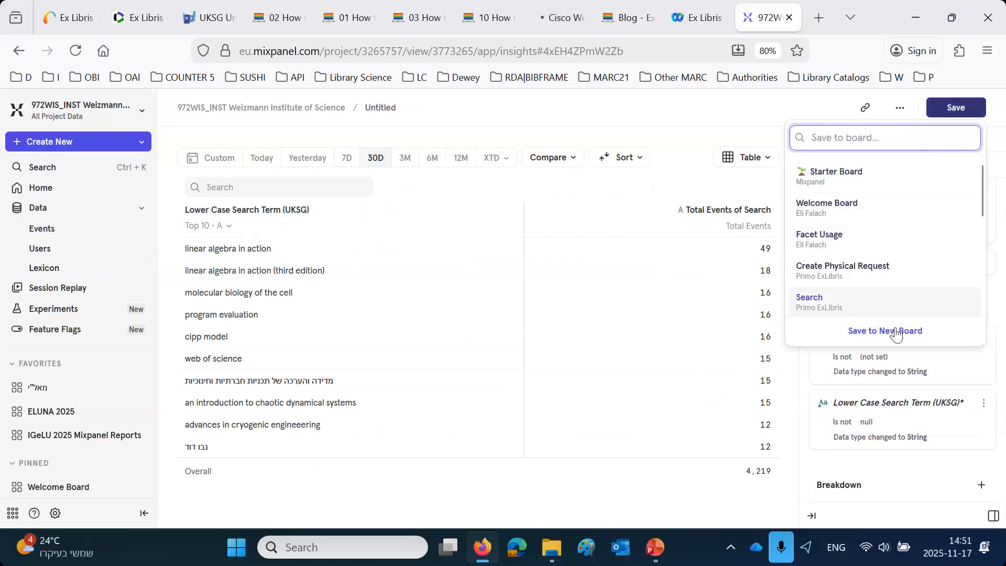
{"action": "left_click", "coordinate": [896, 331]}
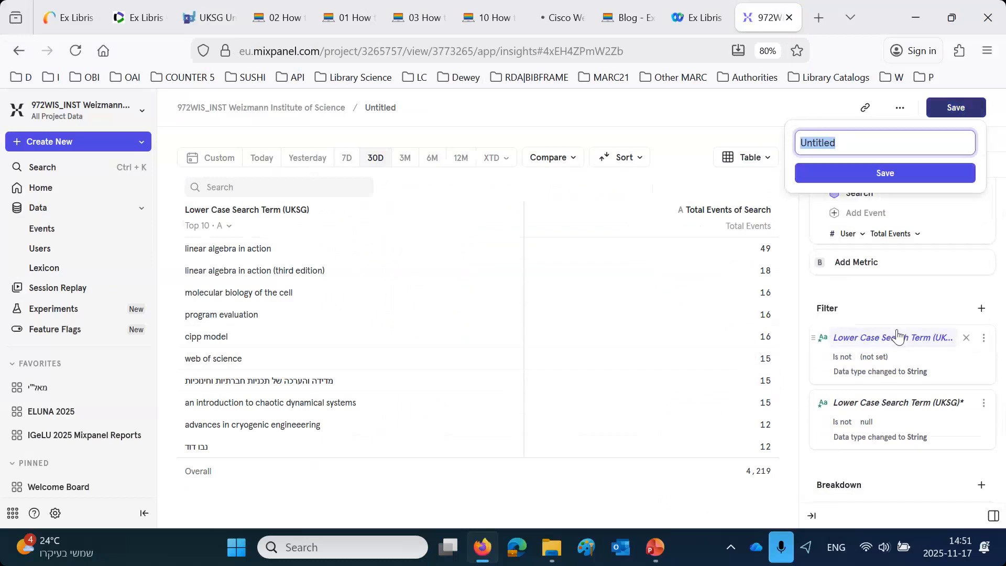
{"action": "type", "text": "TH"}
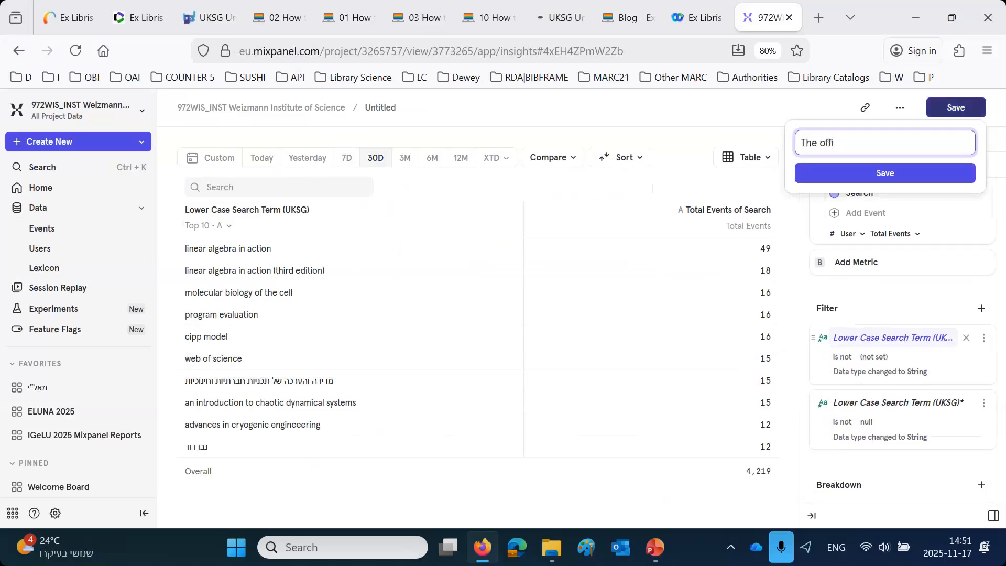
{"action": "type", "text": "e official UKSG Board"}
{"action": "left_click", "coordinate": [890, 178]}
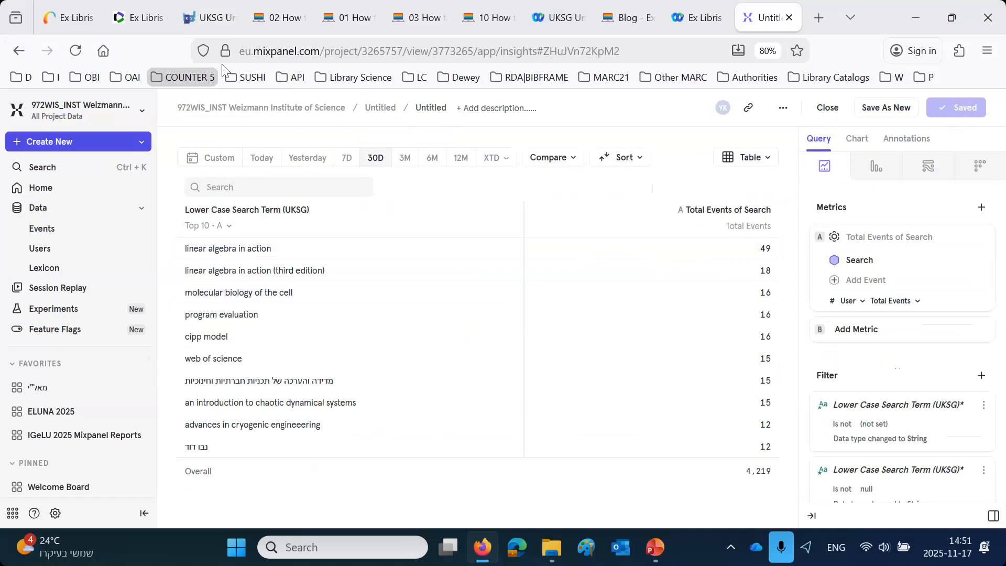
- Try to retitle the untitled report as "Top 10 search terms in last 12 M"
{"action": "left_click", "coordinate": [427, 107]}
{"action": "key", "text": "ctrl+a"}
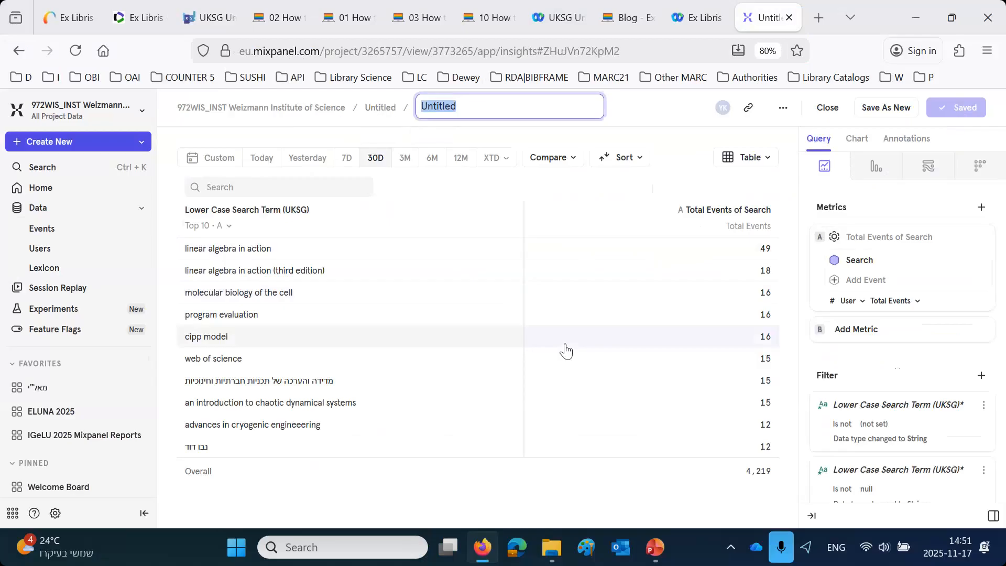
{"action": "type", "text": "T"}
{"action": "type", "text": "op 10 seaech terms in last 30 days"}
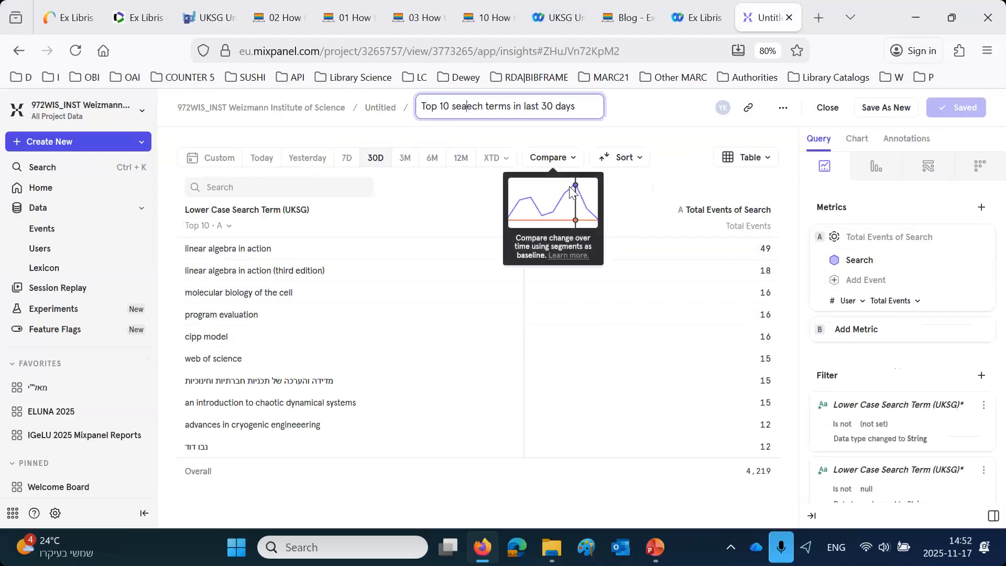
{"action": "key", "text": "Delete"}
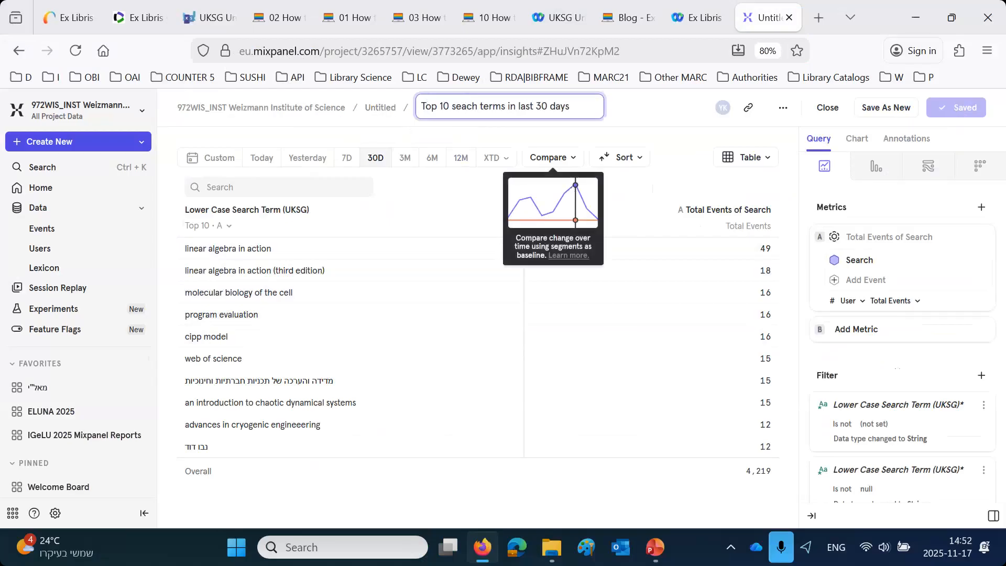
{"action": "type", "text": "r"}
{"action": "left_click_drag", "start_coordinate": [540, 106], "coordinate": [640, 117]}
{"action": "type", "text": "12 "}
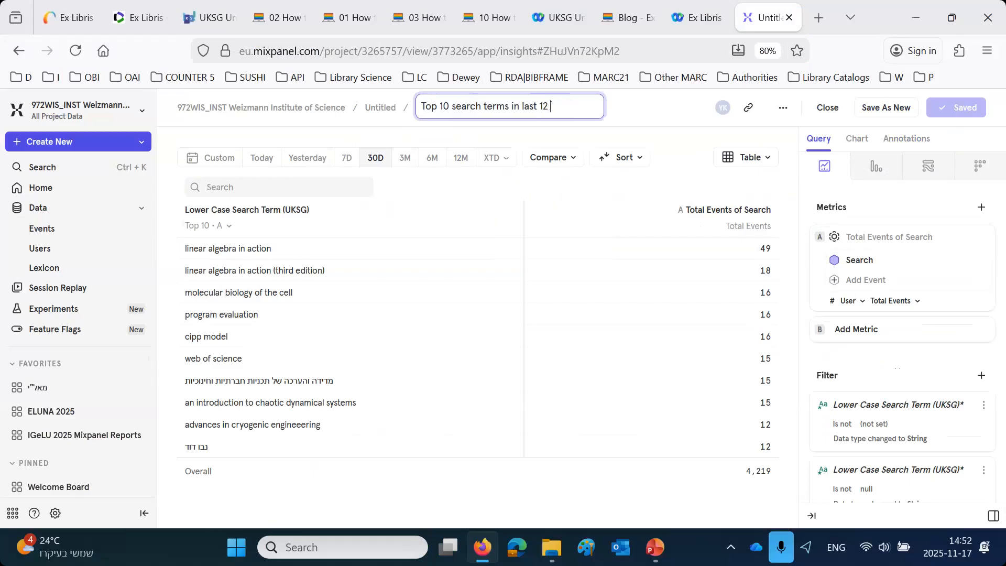
{"action": "type", "text": "M"}
- Set the report's date range to 12 months and retitle it "Top 10 search terms last 12 month"
{"action": "left_click", "coordinate": [459, 159]}
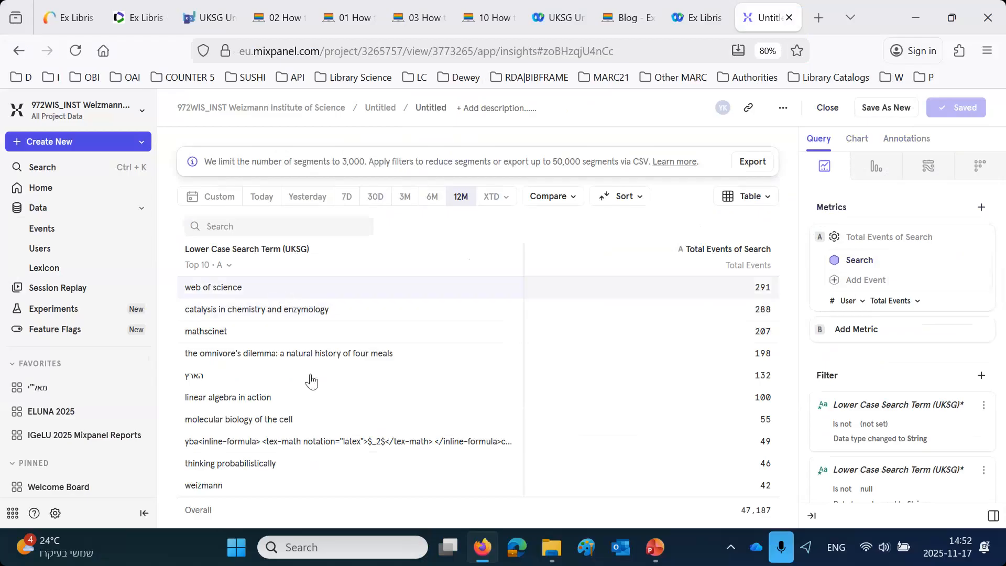
{"action": "left_click", "coordinate": [428, 111]}
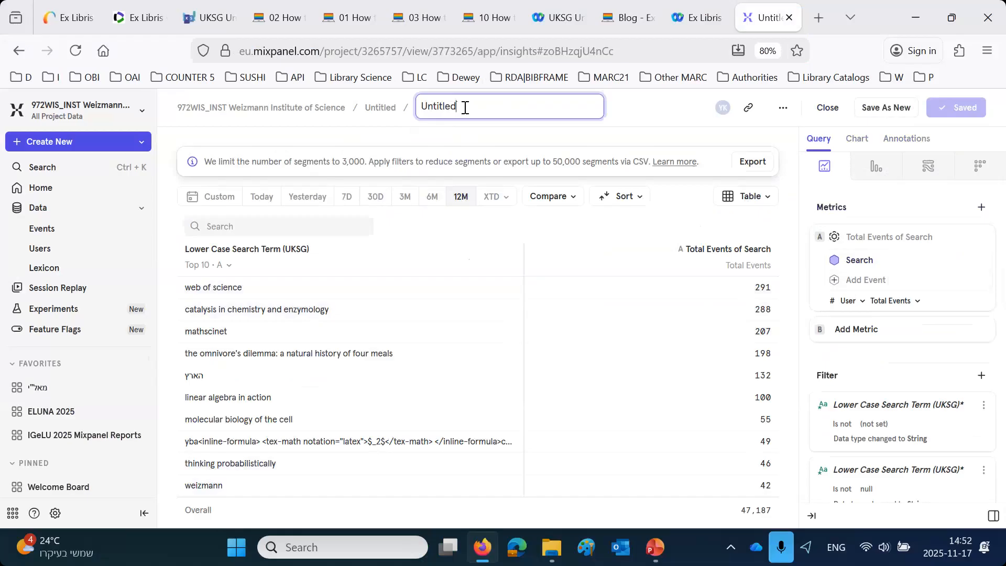
{"action": "left_click_drag", "start_coordinate": [472, 108], "coordinate": [424, 111]}
{"action": "type", "text": "Top 10 search terms last "}
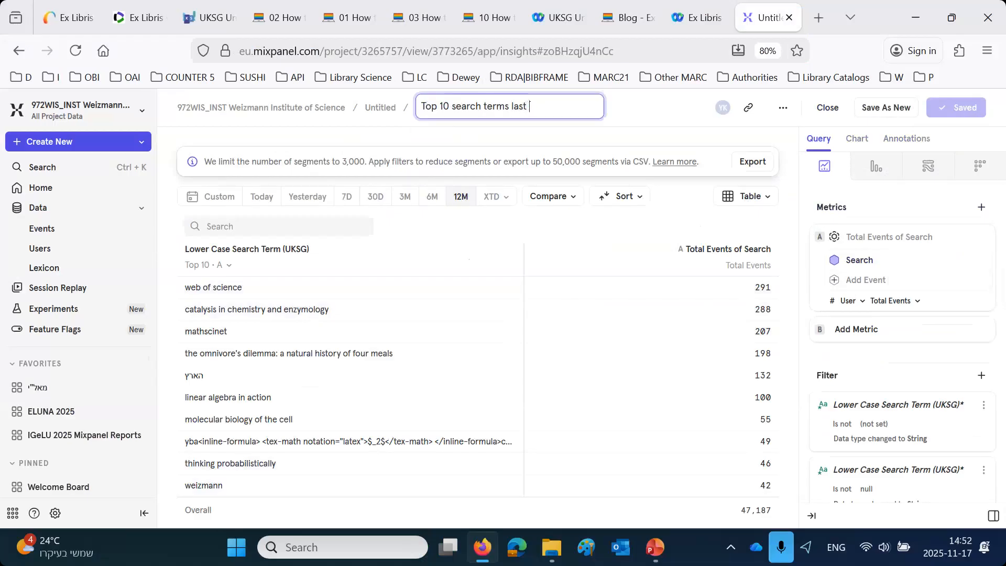
{"action": "type", "text": "10 mont"}
{"action": "key", "text": "Return"}
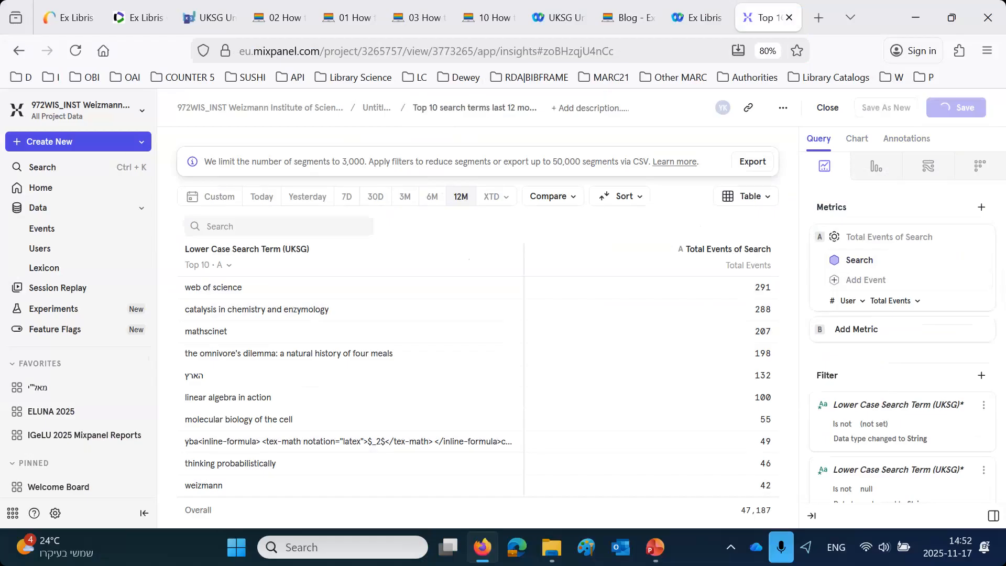
- Open the untitled board that holds the report and rename it "Official UKSG Board"
{"action": "scroll", "coordinate": [87, 458], "scroll_direction": "down", "scroll_amount": 5}
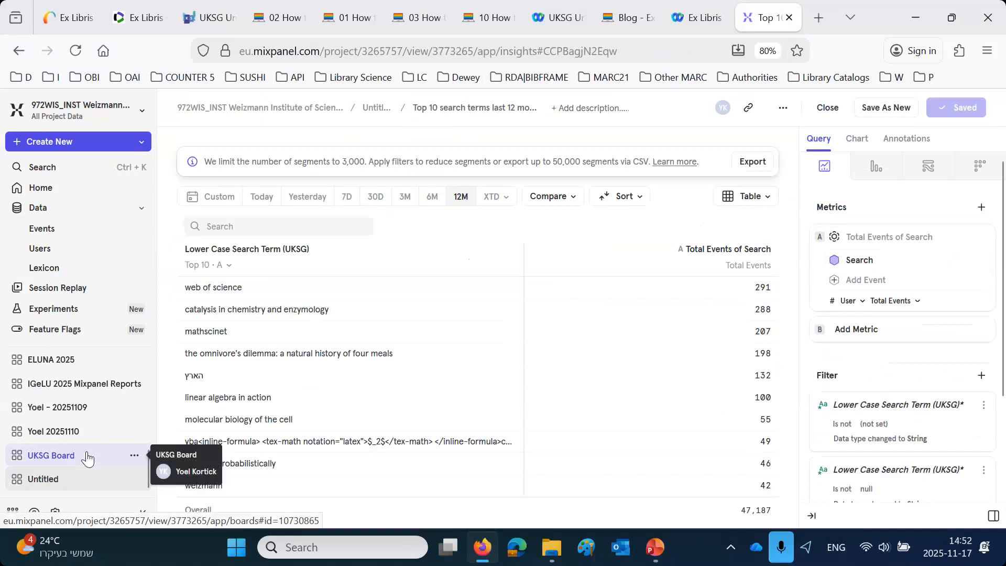
{"action": "scroll", "coordinate": [86, 458], "scroll_direction": "up", "scroll_amount": 10}
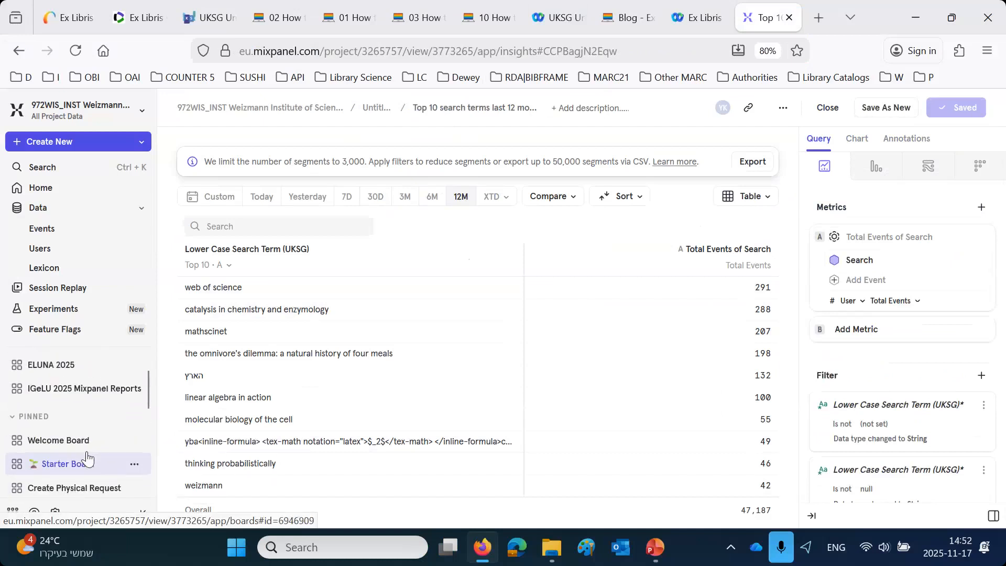
{"action": "left_click", "coordinate": [374, 110]}
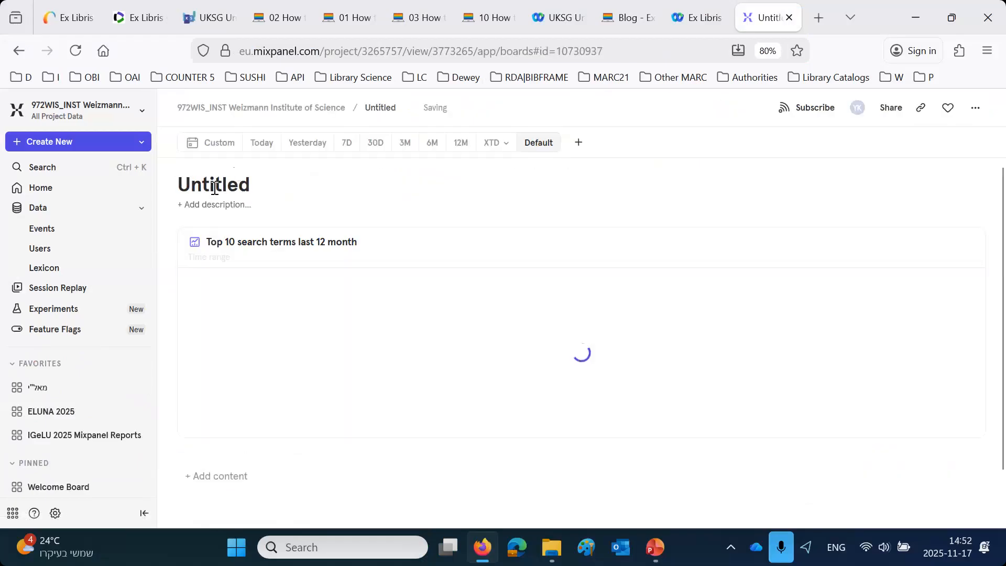
{"action": "double_click", "coordinate": [214, 188]}
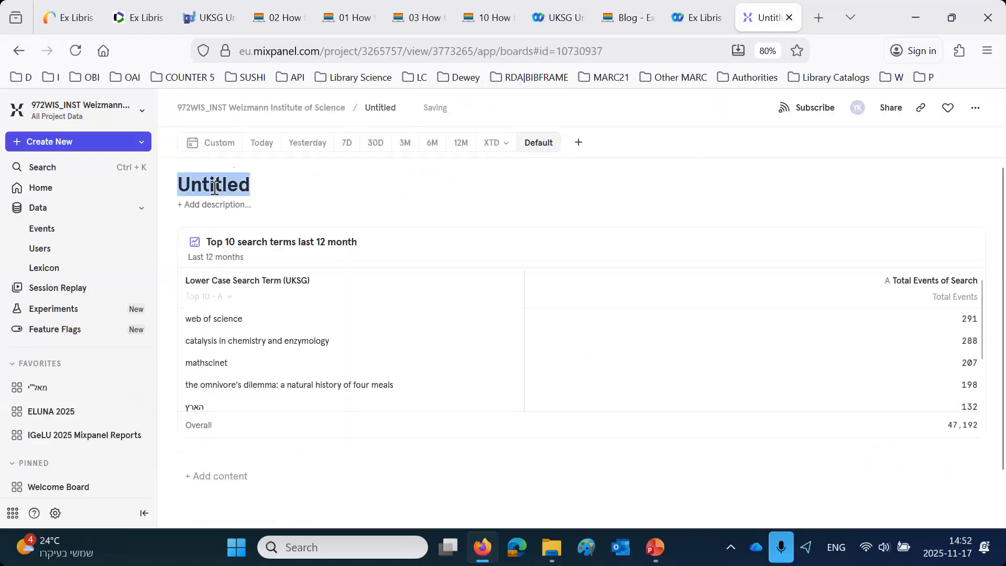
{"action": "scroll", "coordinate": [214, 188], "scroll_direction": "down", "scroll_amount": 2}
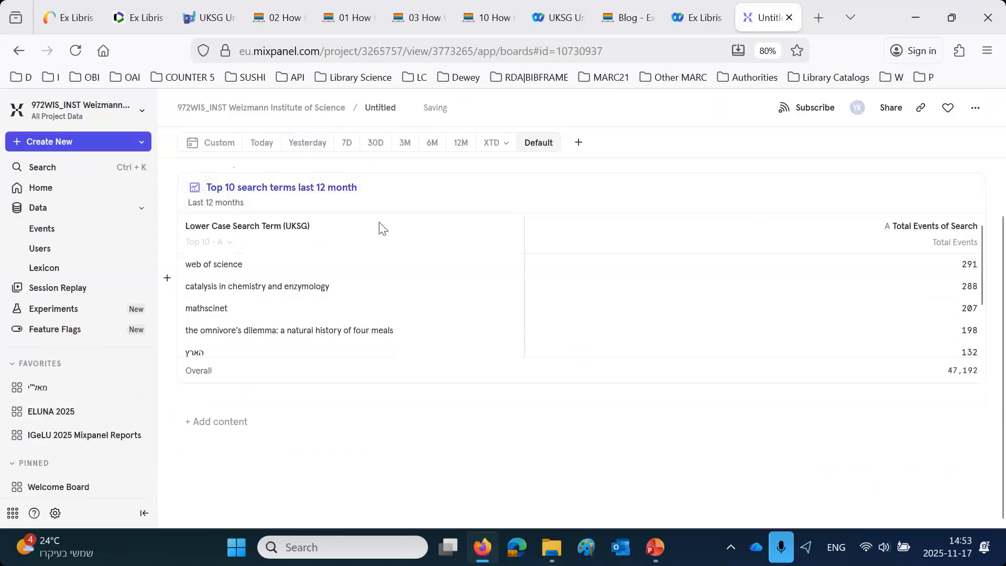
{"action": "left_click", "coordinate": [381, 108]}
{"action": "key", "text": "ctrl+a"}
{"action": "type", "text": "Official UKSG Board"}
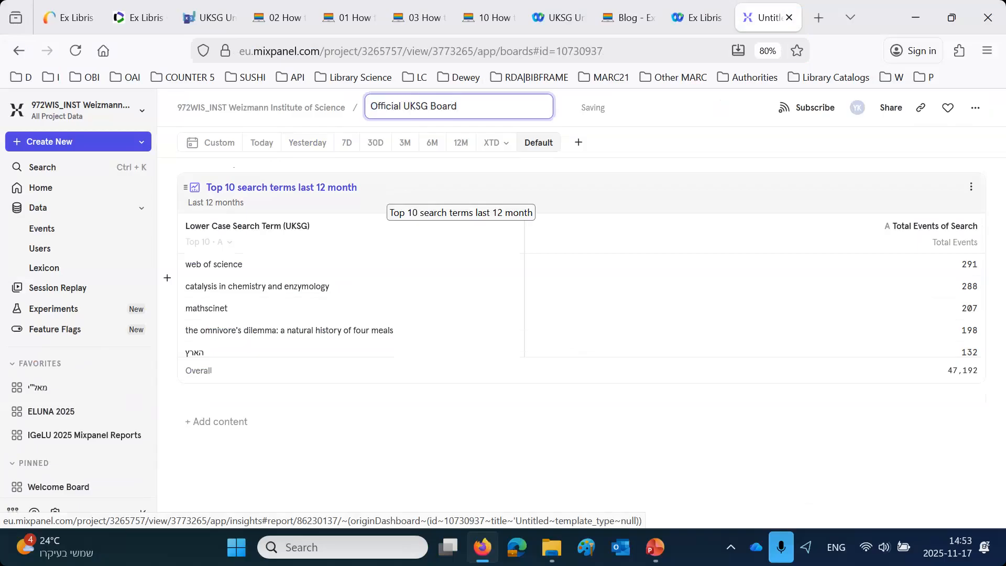
{"action": "key", "text": "Return"}
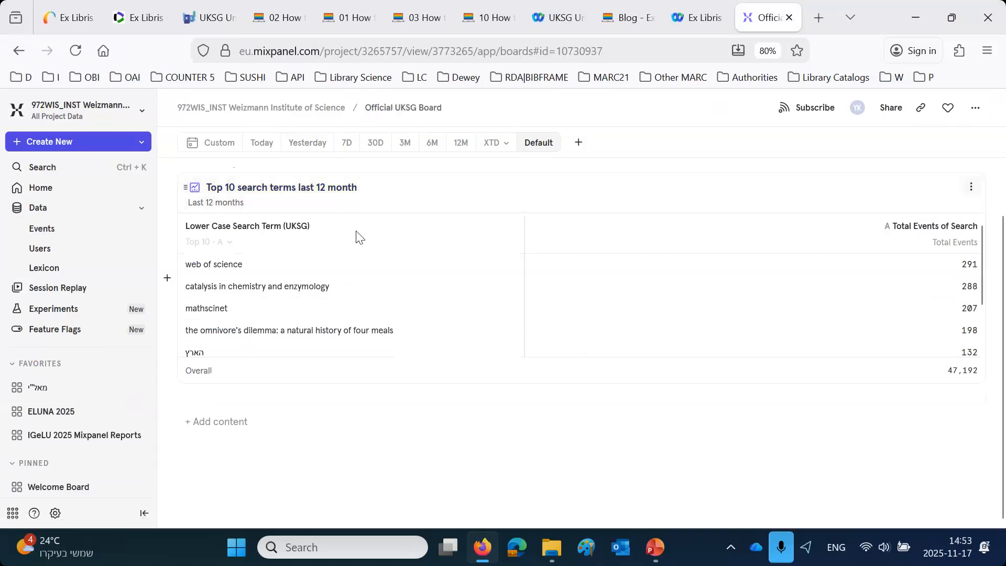
- Enlarge the height of the "Top 10 search terms last 12 month" report card on the board to show more rows
{"action": "scroll", "coordinate": [429, 294], "scroll_direction": "down", "scroll_amount": 3}
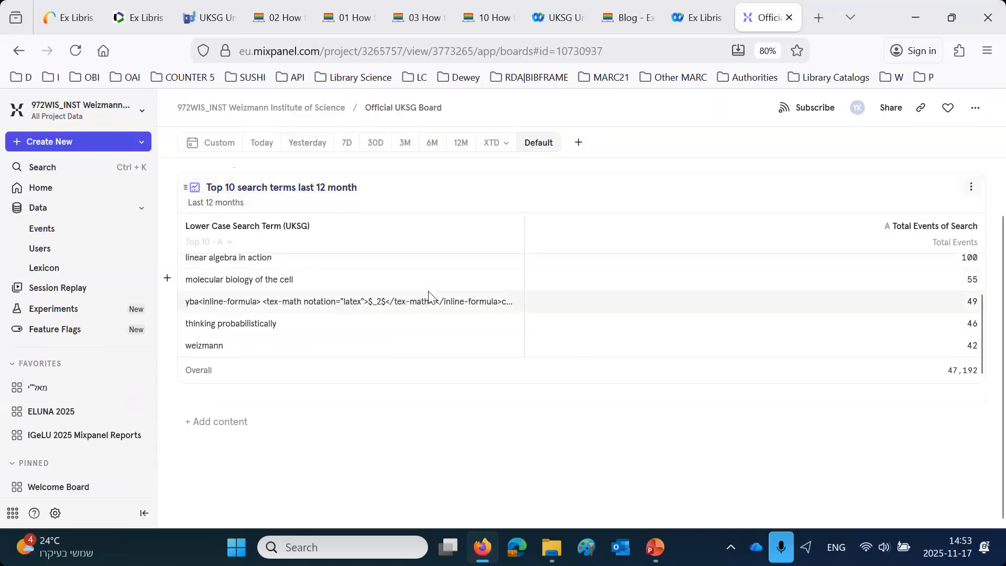
{"action": "scroll", "coordinate": [429, 294], "scroll_direction": "up", "scroll_amount": 3}
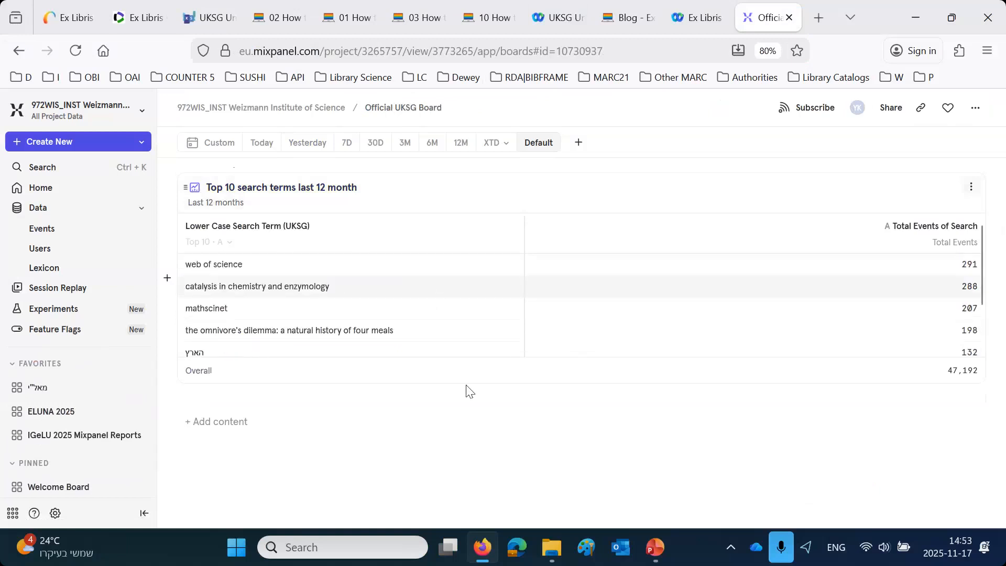
{"action": "left_click_drag", "start_coordinate": [483, 384], "coordinate": [489, 451]}
{"action": "scroll", "coordinate": [469, 344], "scroll_direction": "down", "scroll_amount": 2}
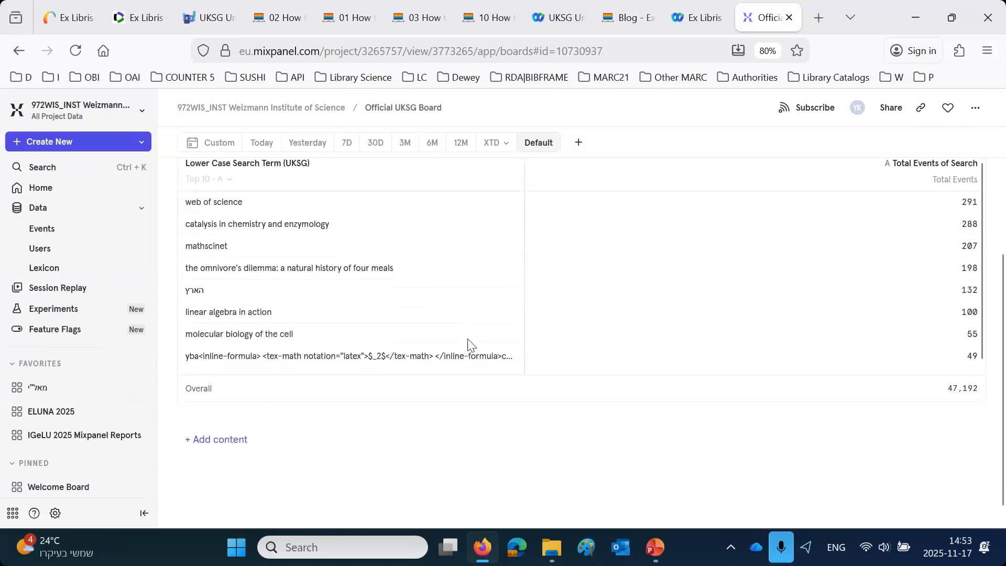
{"action": "scroll", "coordinate": [469, 343], "scroll_direction": "up", "scroll_amount": 2}
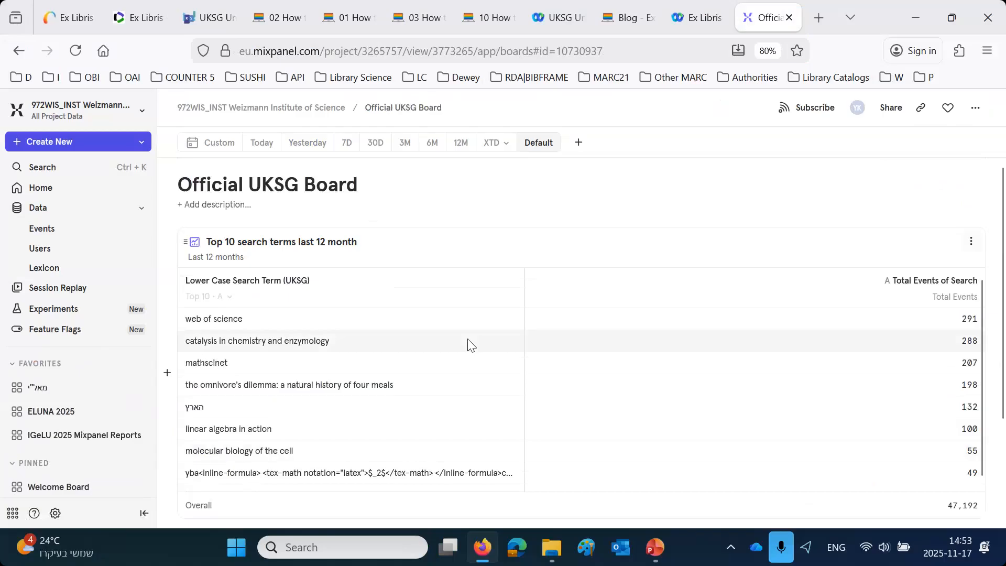
- Find projects matching "eu" and switch to the EXLDEV1_INST Alma University project
{"action": "left_click", "coordinate": [58, 110]}
{"action": "type", "text": "eo"}
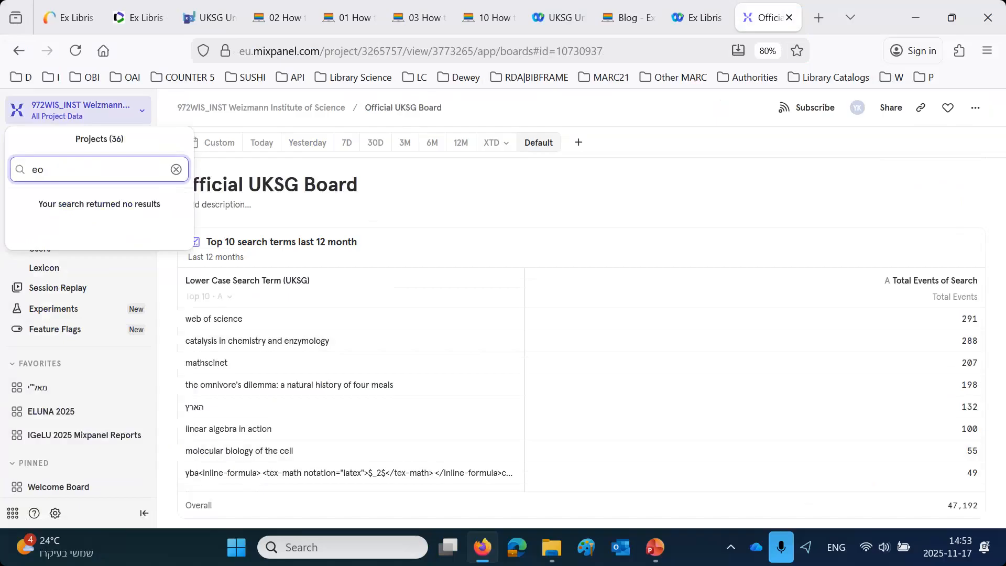
{"action": "key", "text": "BackSpace"}
{"action": "type", "text": "u"}
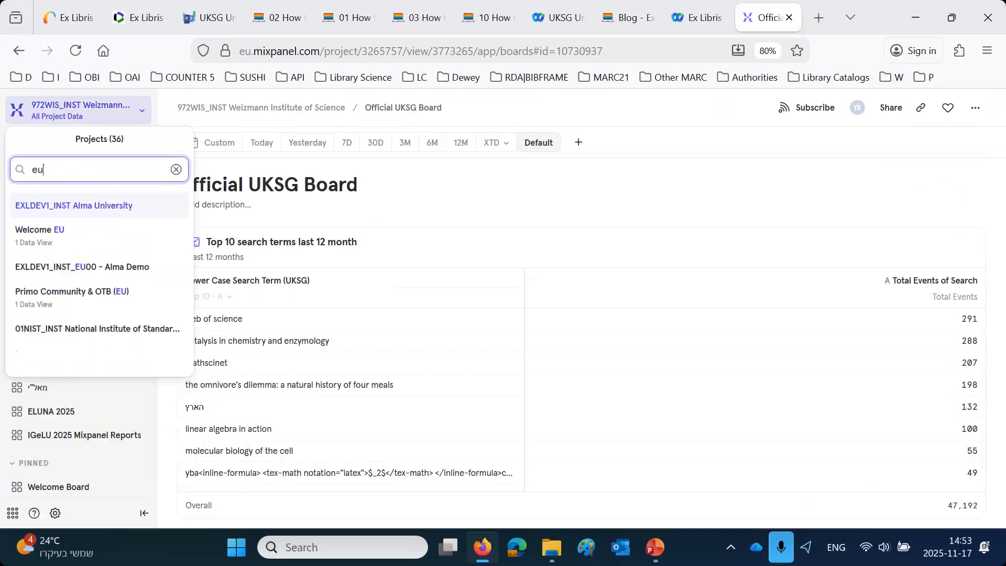
{"action": "left_click", "coordinate": [62, 215]}
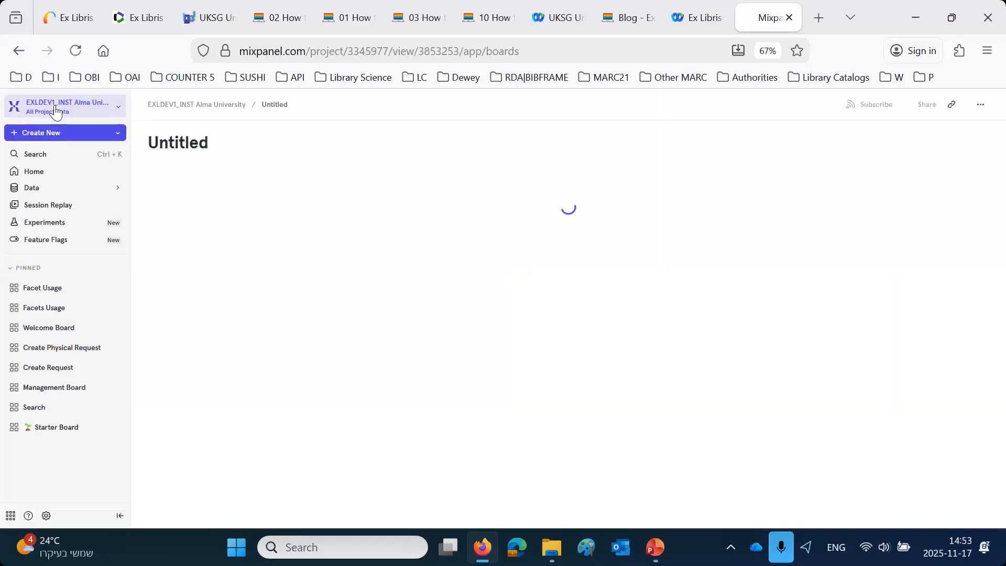
- Switch to the 972WIS_INST Weizmann Institute of Science project and open its Official UKSG Board
{"action": "left_click", "coordinate": [57, 107]}
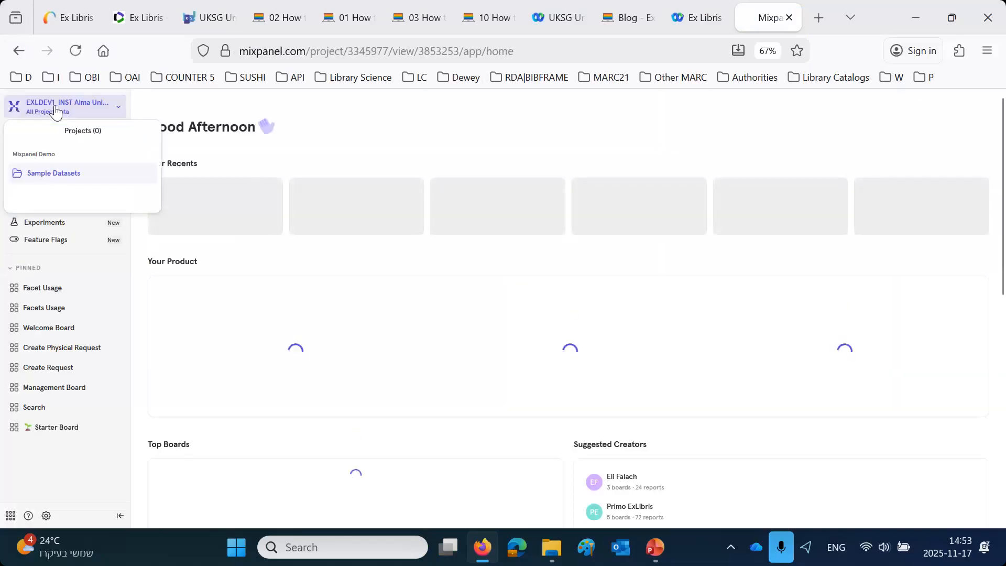
{"action": "left_click", "coordinate": [52, 156]}
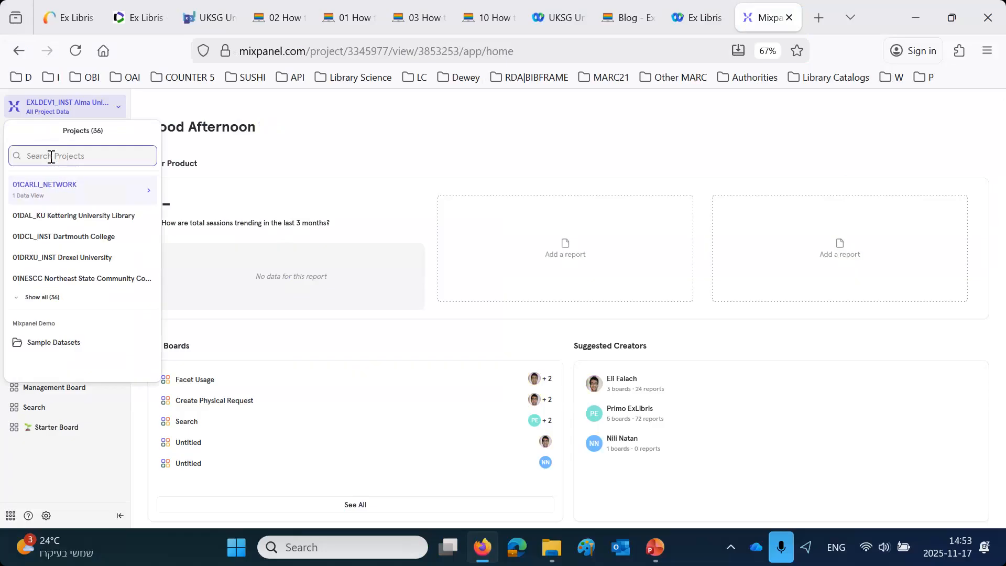
{"action": "type", "text": "wi"}
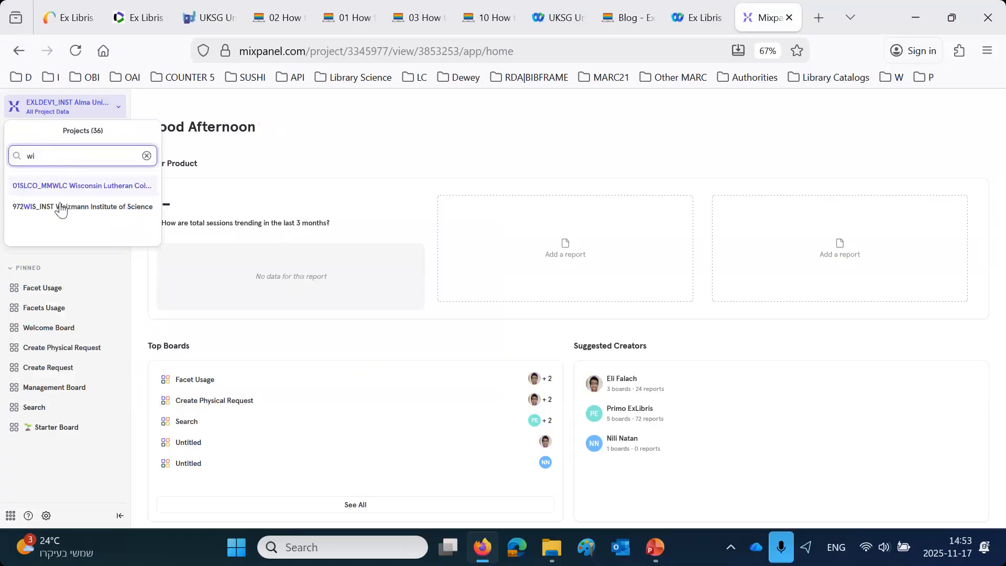
{"action": "left_click", "coordinate": [61, 207]}
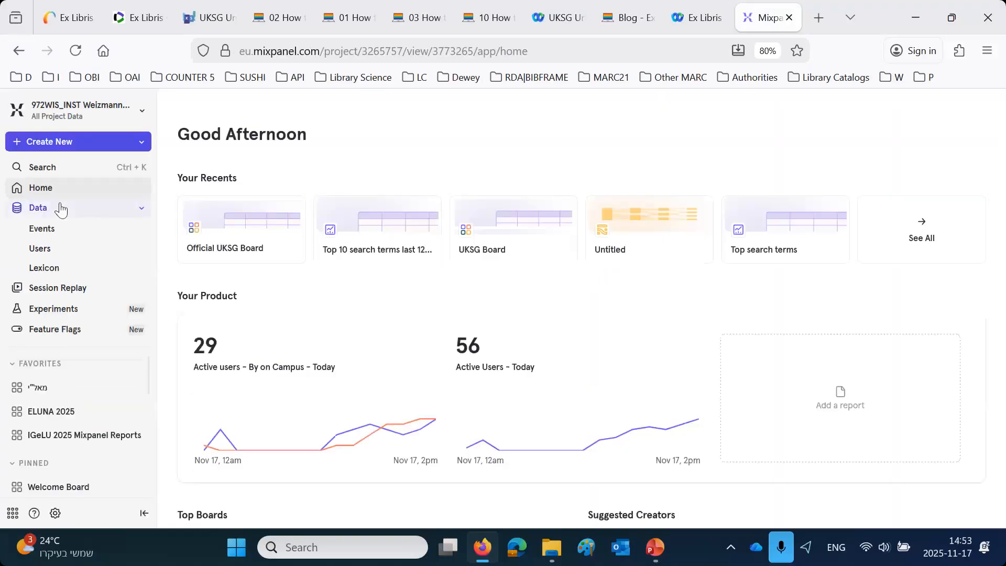
{"action": "scroll", "coordinate": [124, 419], "scroll_direction": "down", "scroll_amount": 2}
{"action": "scroll", "coordinate": [124, 419], "scroll_direction": "down", "scroll_amount": 3}
{"action": "scroll", "coordinate": [124, 419], "scroll_direction": "down", "scroll_amount": 2}
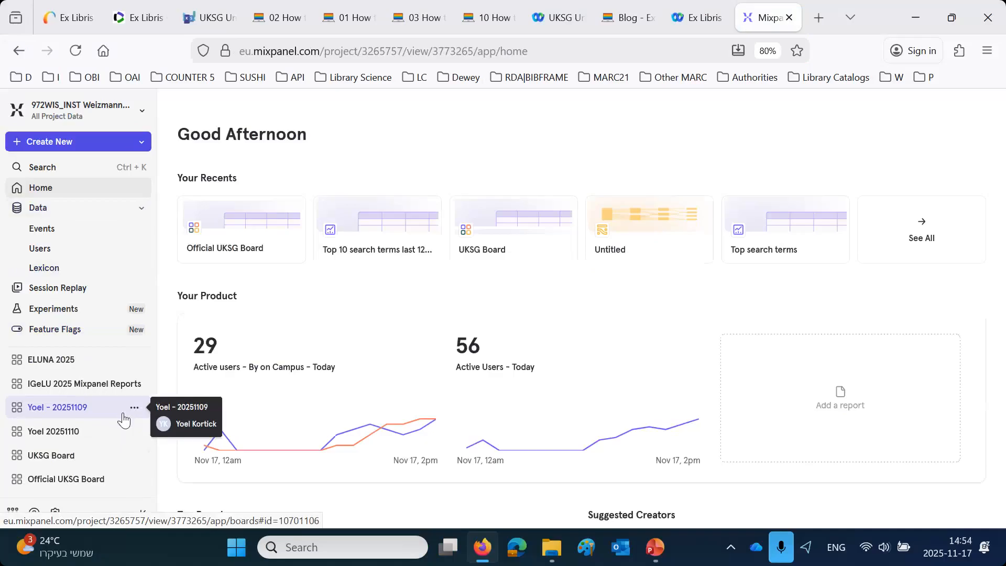
{"action": "left_click", "coordinate": [57, 479]}
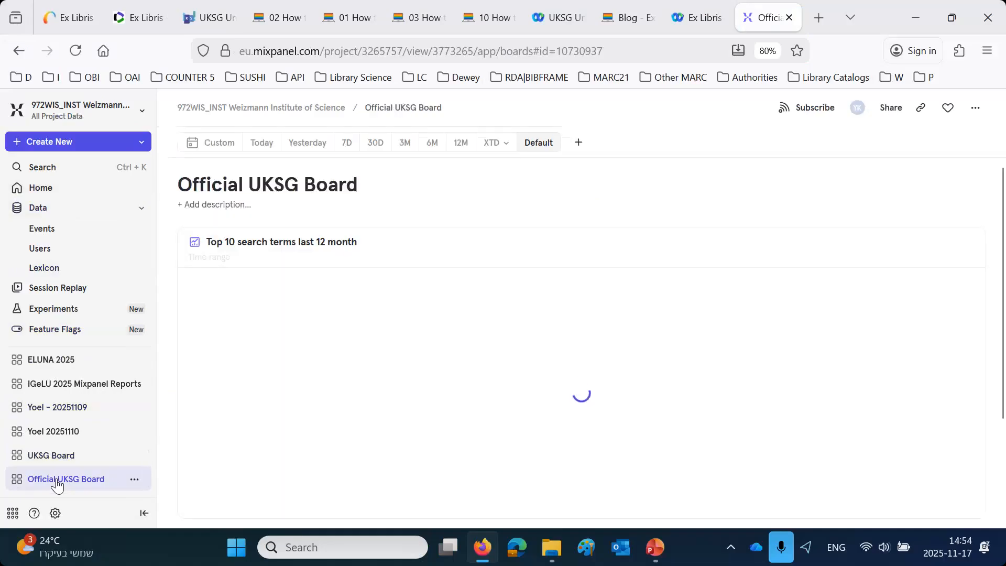
- Create a new Insights report with the Display Full Record event as its metric, measured as Total Events
{"action": "left_click", "coordinate": [50, 147]}
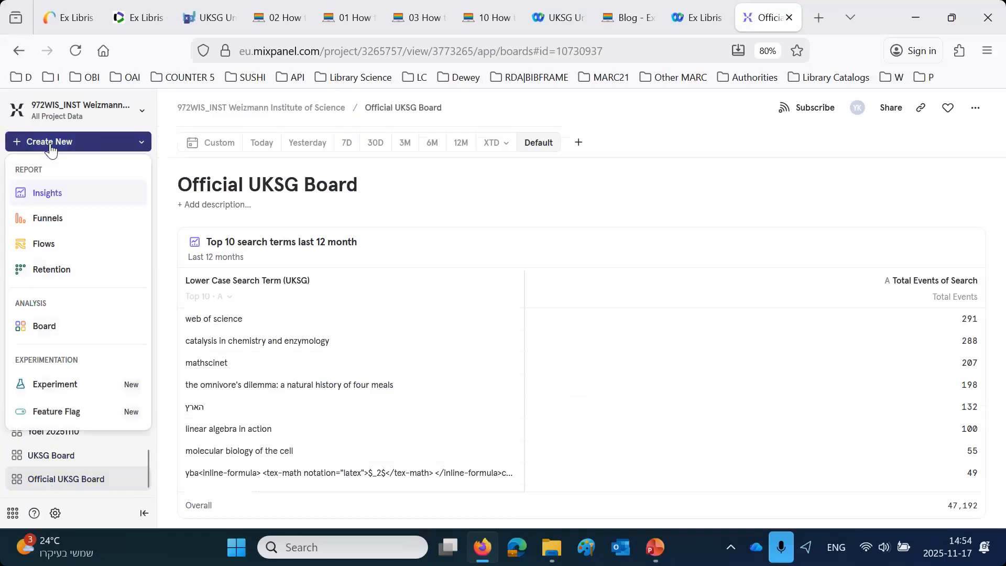
{"action": "left_click", "coordinate": [50, 206]}
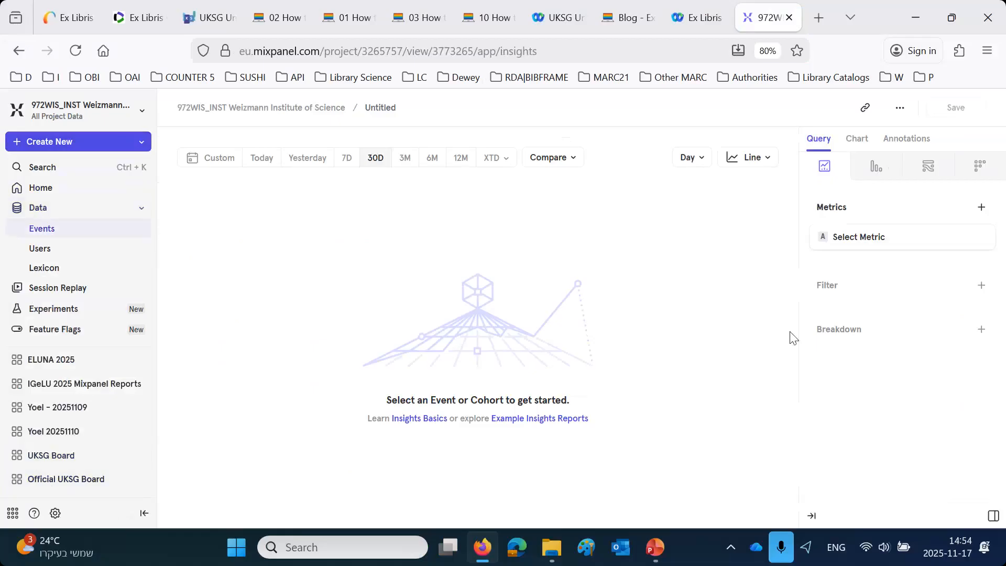
{"action": "left_click", "coordinate": [866, 240]}
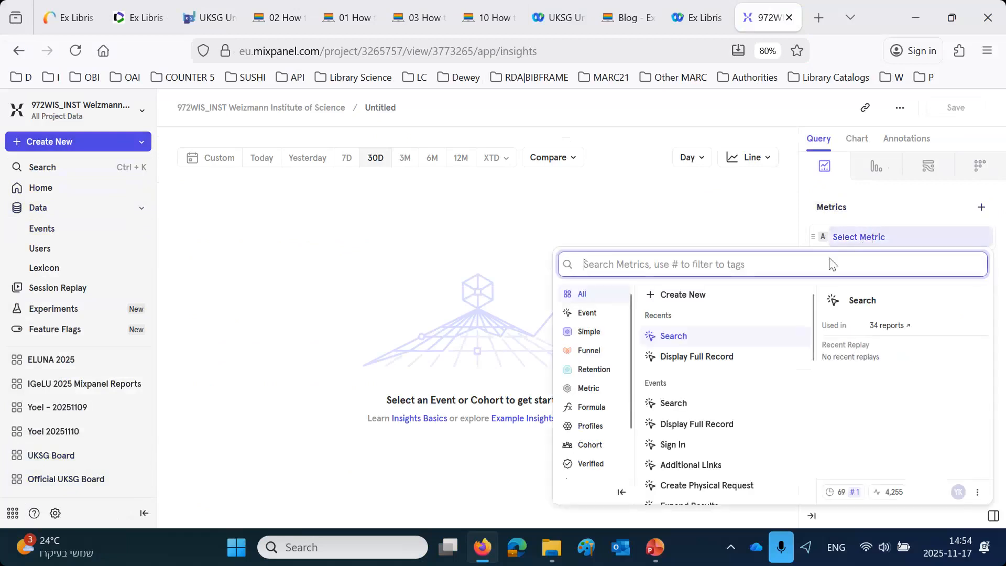
{"action": "left_click", "coordinate": [696, 357]}
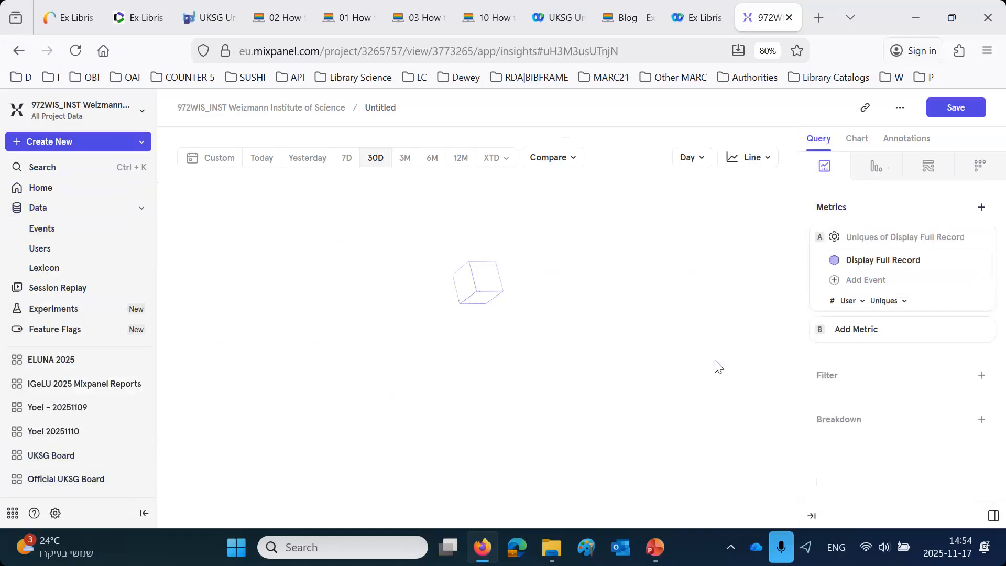
{"action": "left_click", "coordinate": [882, 302]}
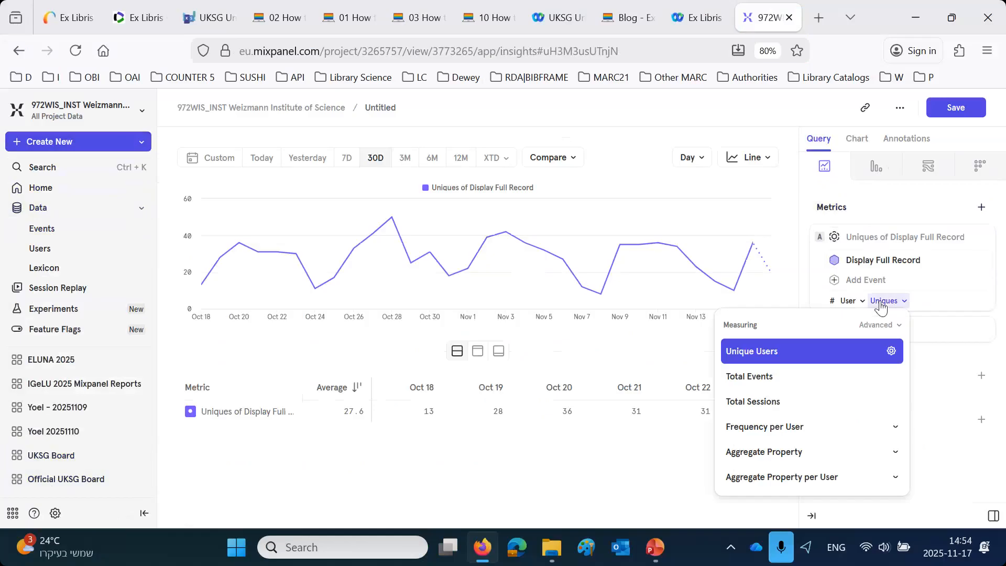
{"action": "left_click", "coordinate": [769, 379]}
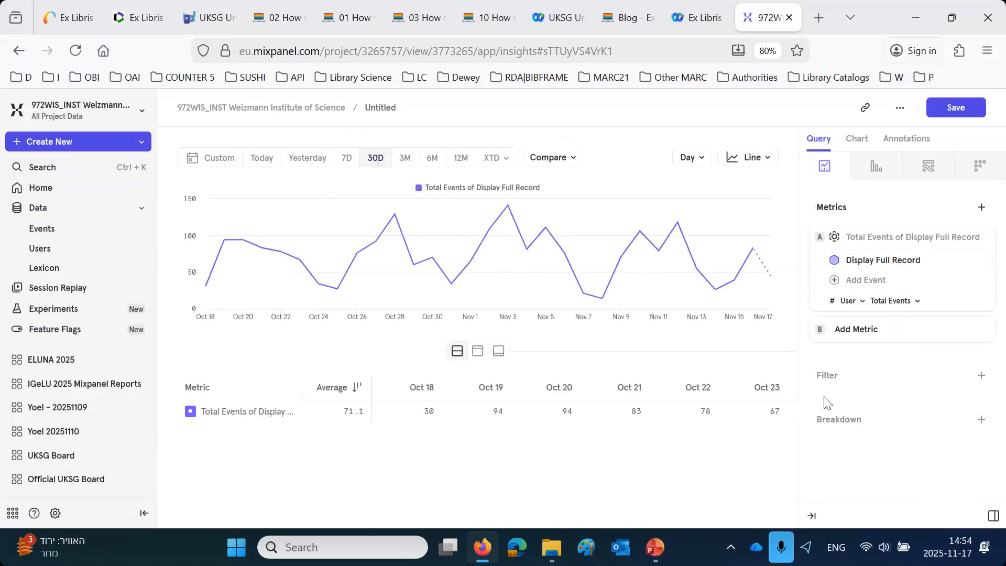
- Break down the Display Full Record metric by the Country property
{"action": "left_click", "coordinate": [860, 422]}
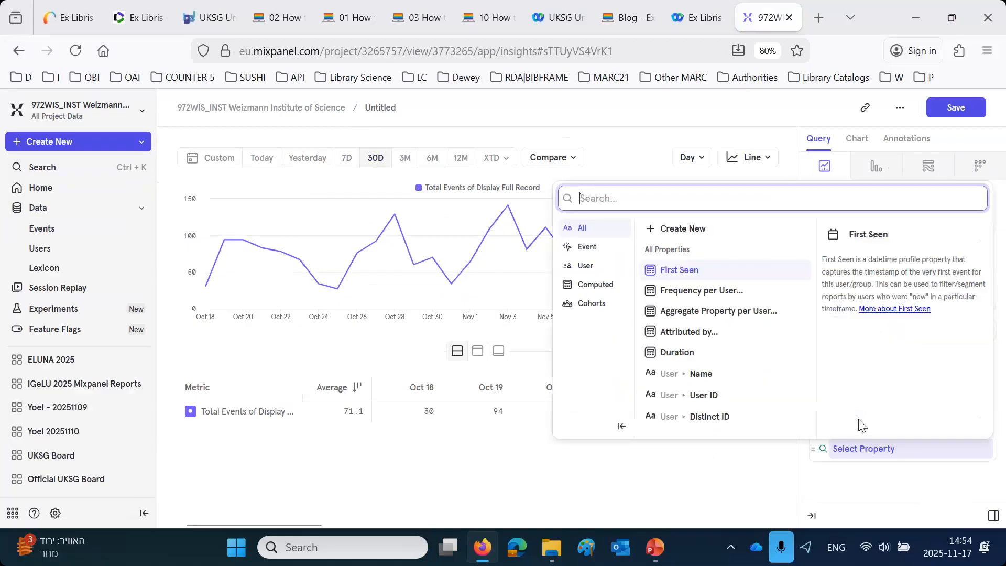
{"action": "type", "text": "co"}
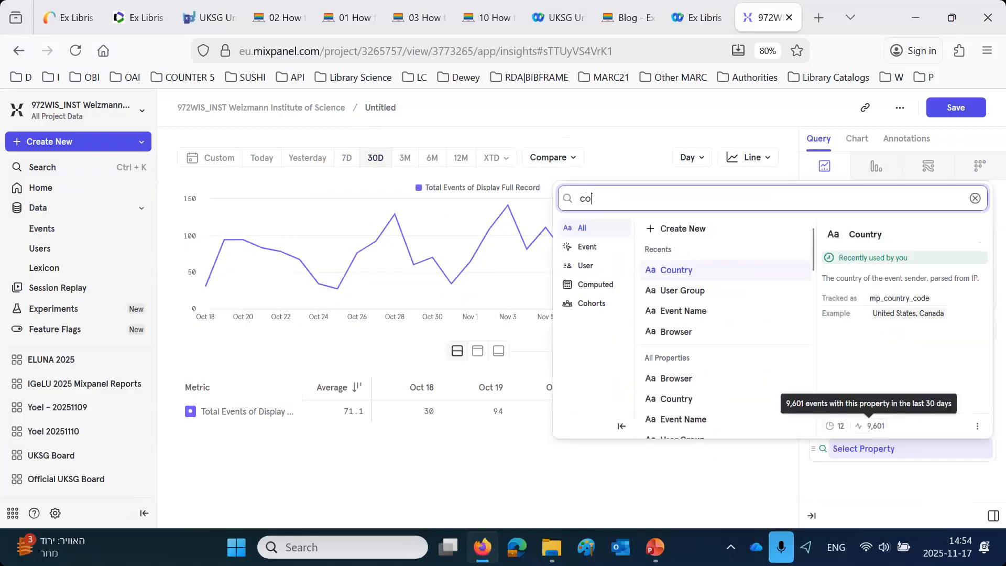
{"action": "type", "text": "untry"}
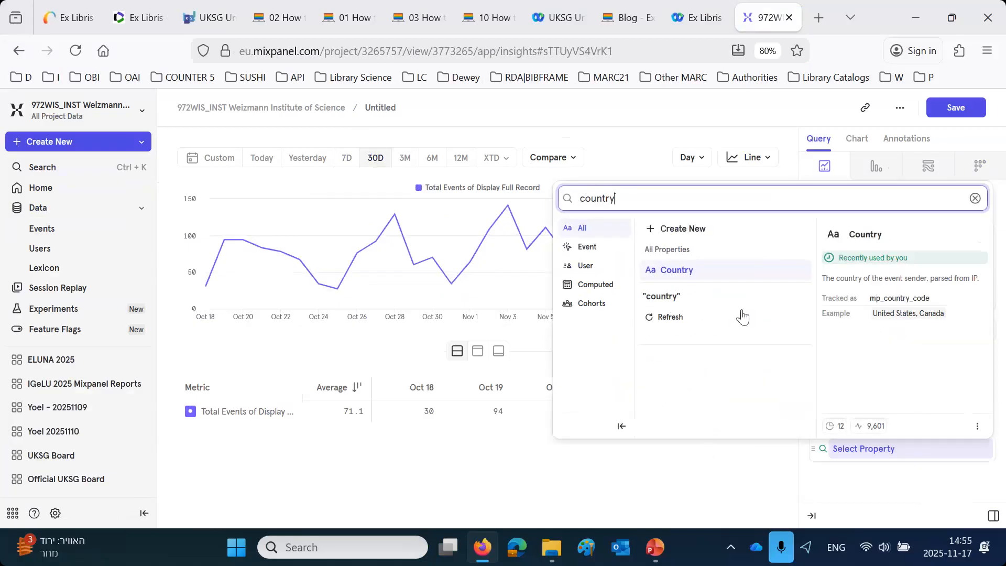
{"action": "left_click", "coordinate": [686, 272]}
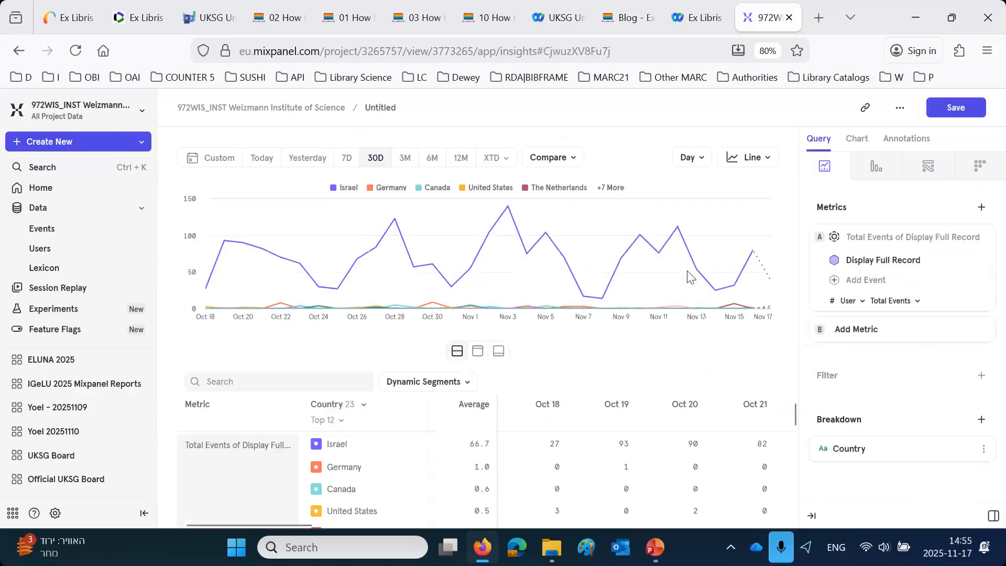
- Show the Display Full Record by Country report as a table covering the last 12 months
{"action": "left_click", "coordinate": [750, 157]}
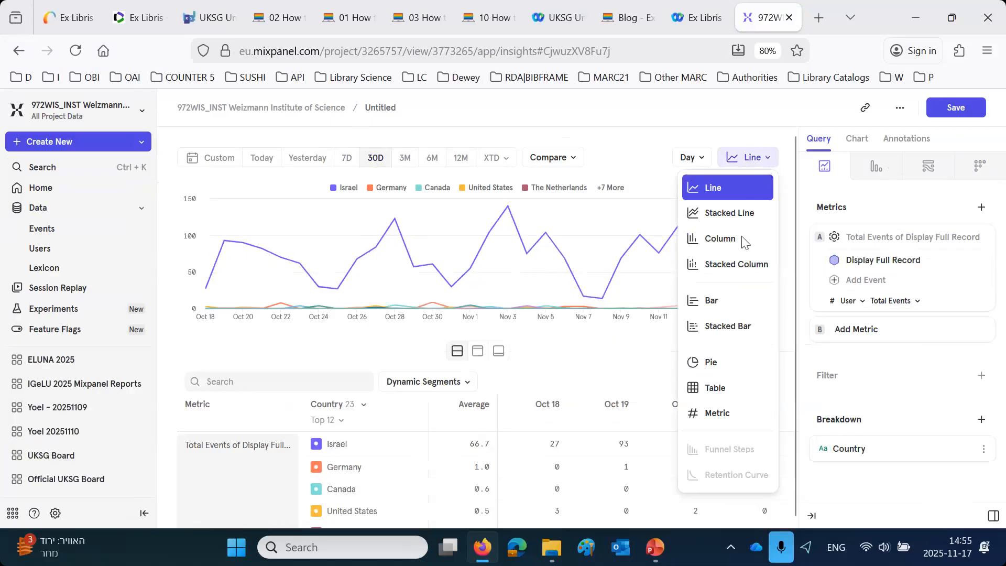
{"action": "left_click", "coordinate": [714, 388]}
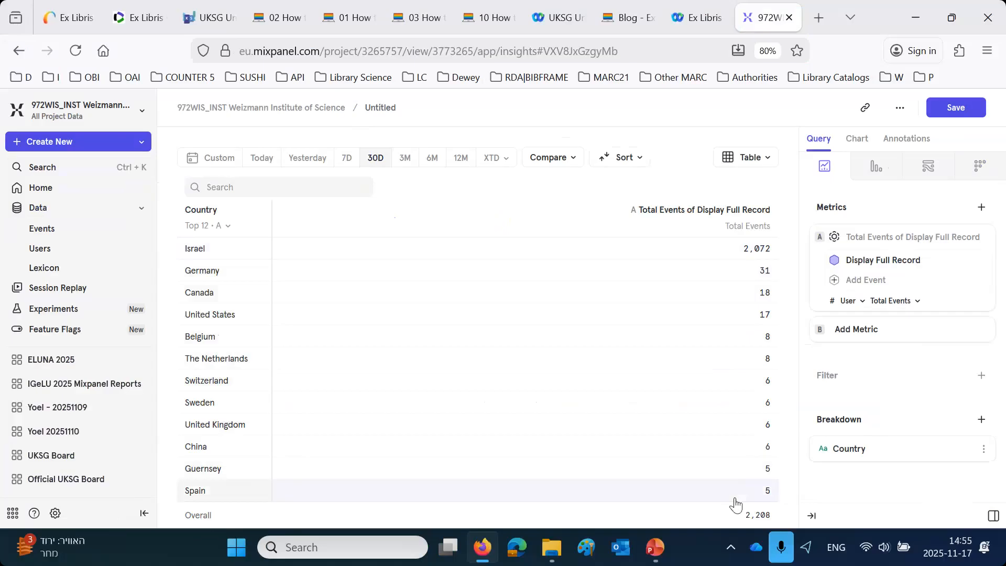
{"action": "left_click", "coordinate": [459, 159]}
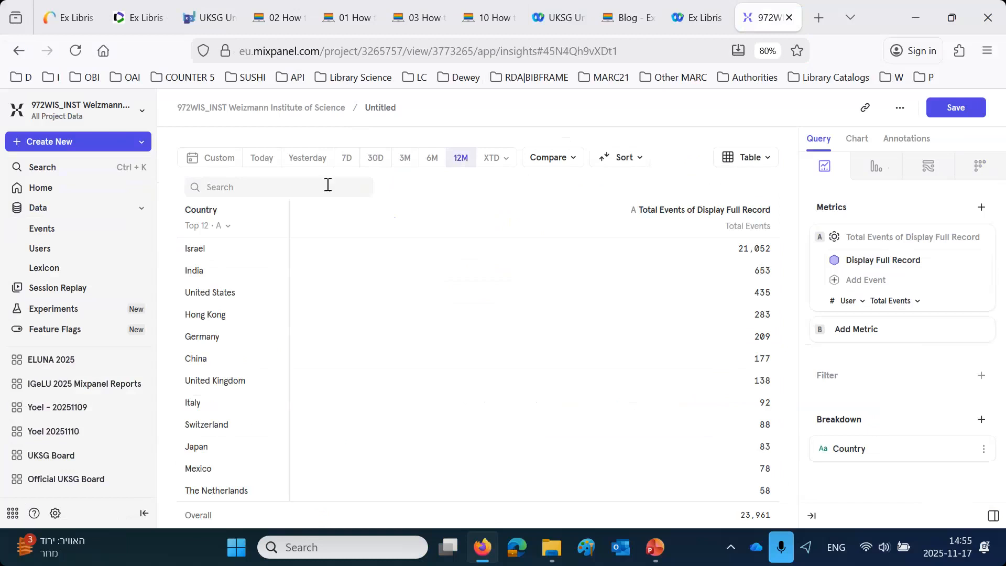
- Exclude Israel from the report by adding a filter where Country is not Israel
{"action": "left_click", "coordinate": [242, 257]}
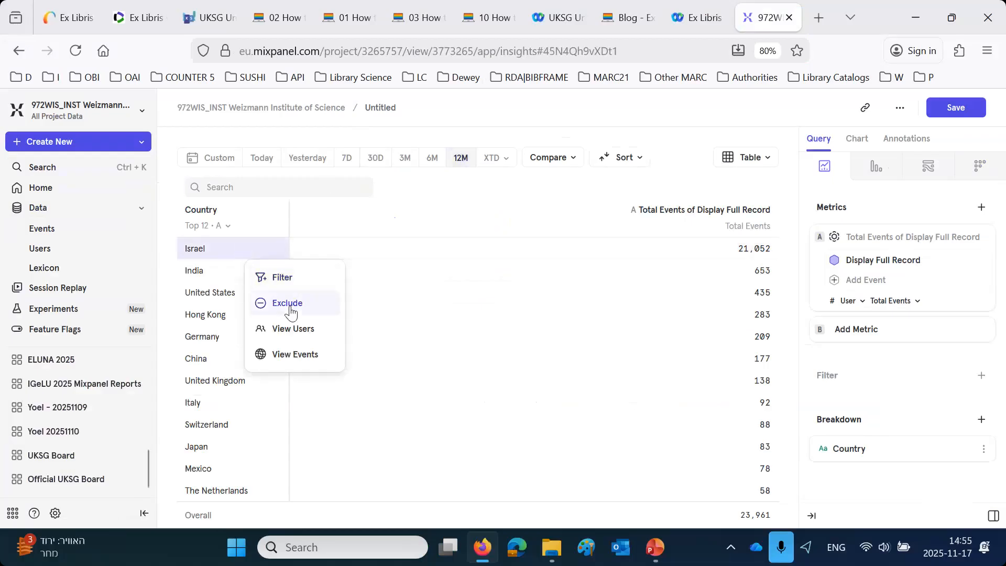
{"action": "left_click", "coordinate": [828, 376]}
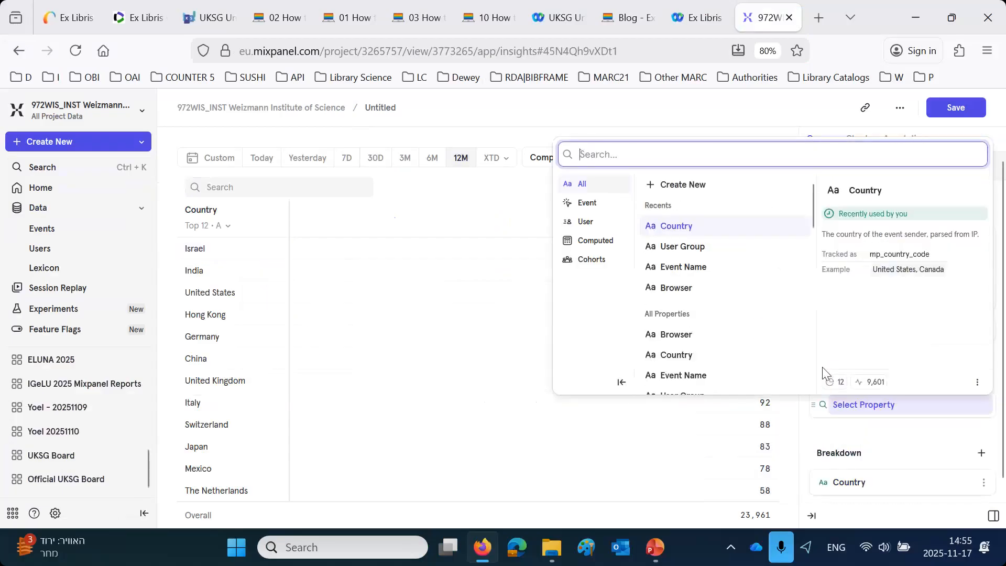
{"action": "left_click", "coordinate": [685, 234]}
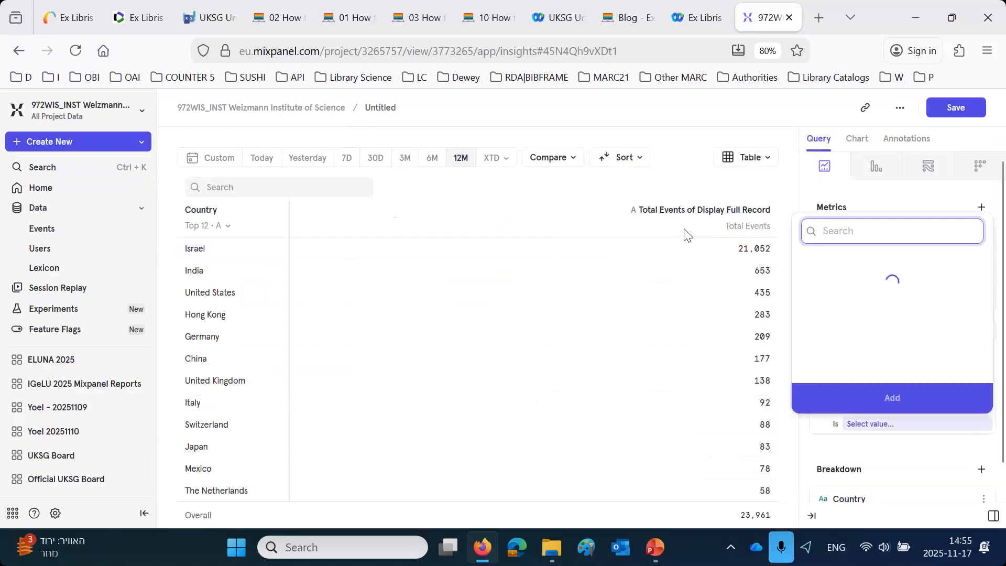
{"action": "scroll", "coordinate": [843, 325], "scroll_direction": "down", "scroll_amount": 5}
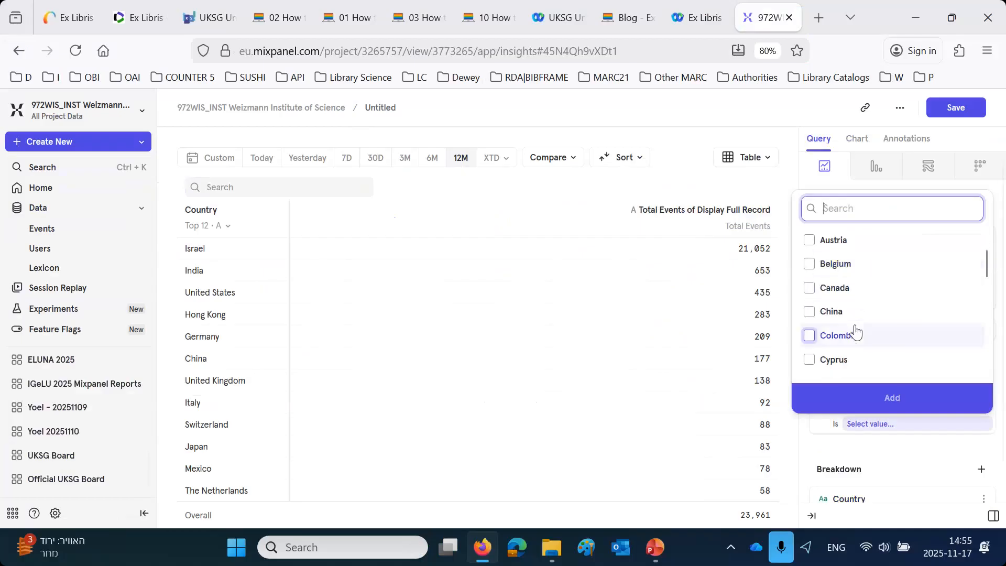
{"action": "left_click", "coordinate": [810, 336]}
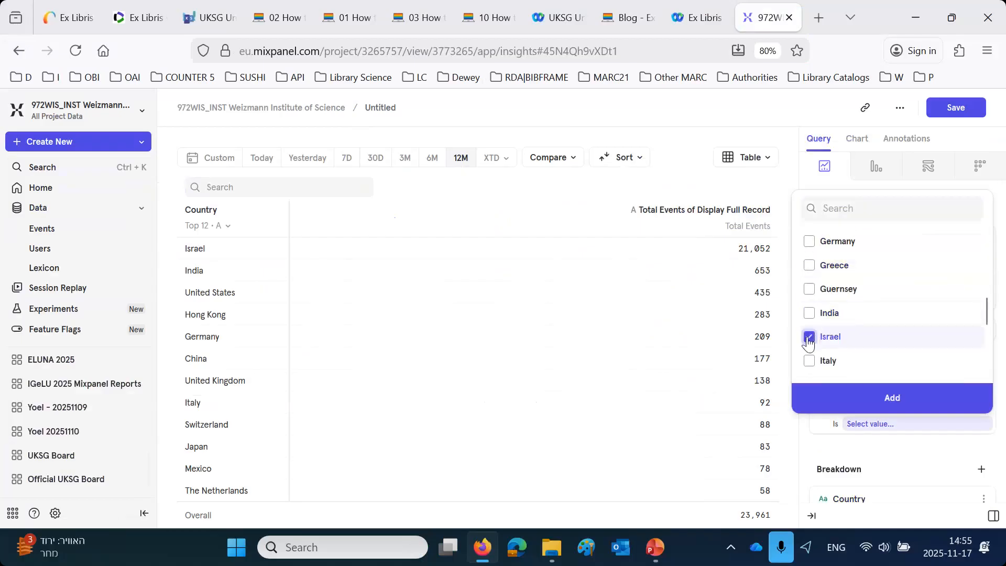
{"action": "left_click", "coordinate": [873, 401]}
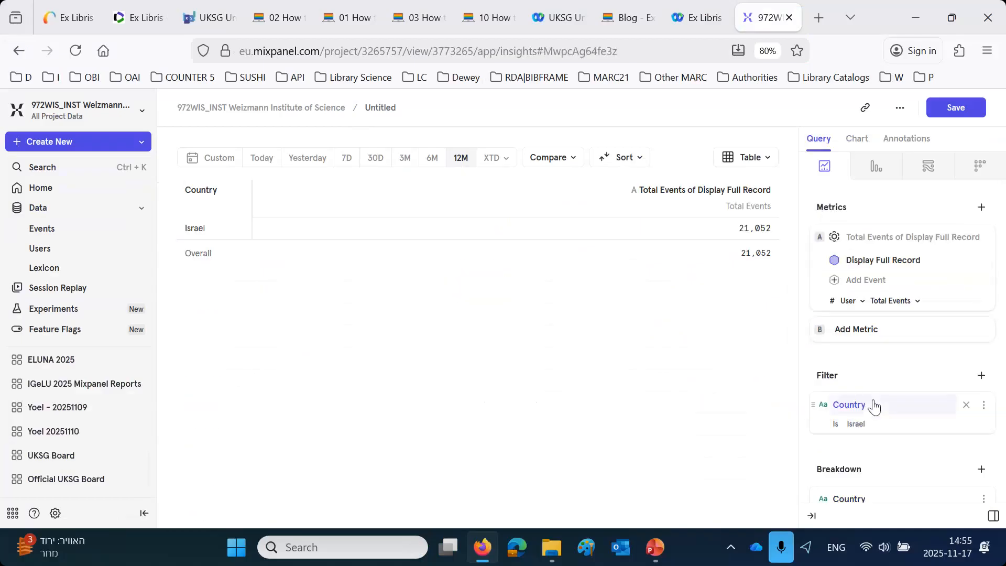
{"action": "left_click", "coordinate": [836, 425]}
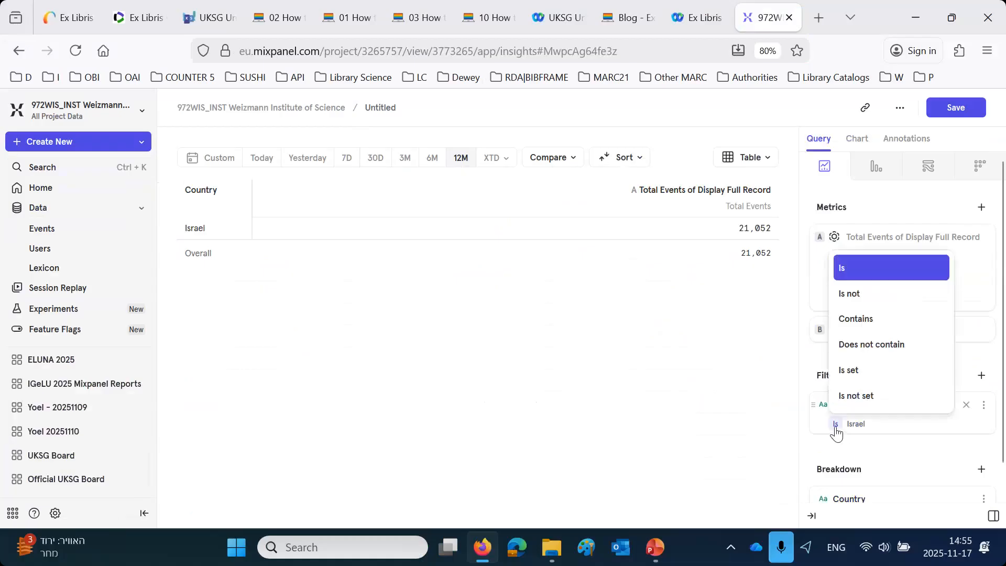
{"action": "left_click", "coordinate": [850, 295]}
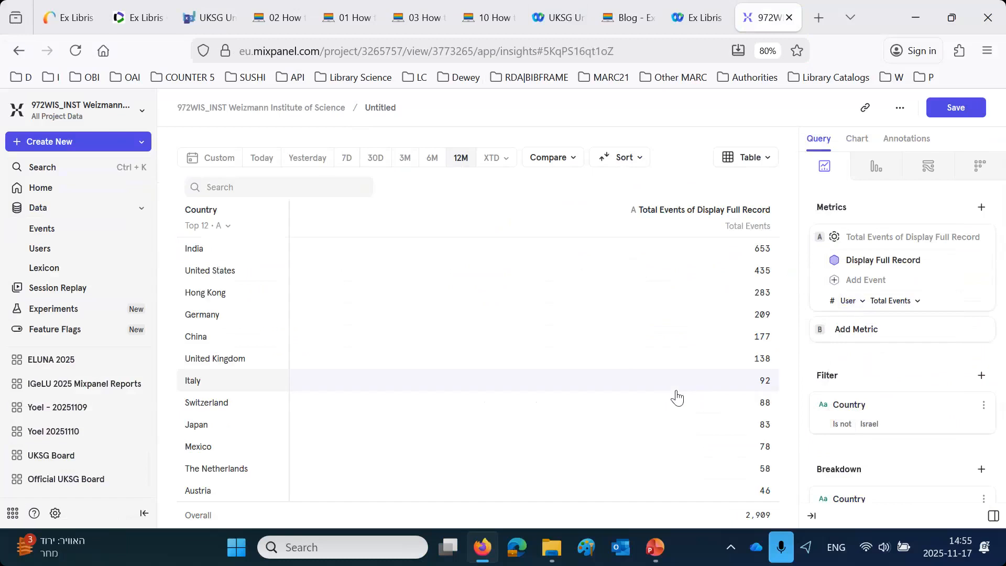
{"action": "left_click", "coordinate": [224, 270]}
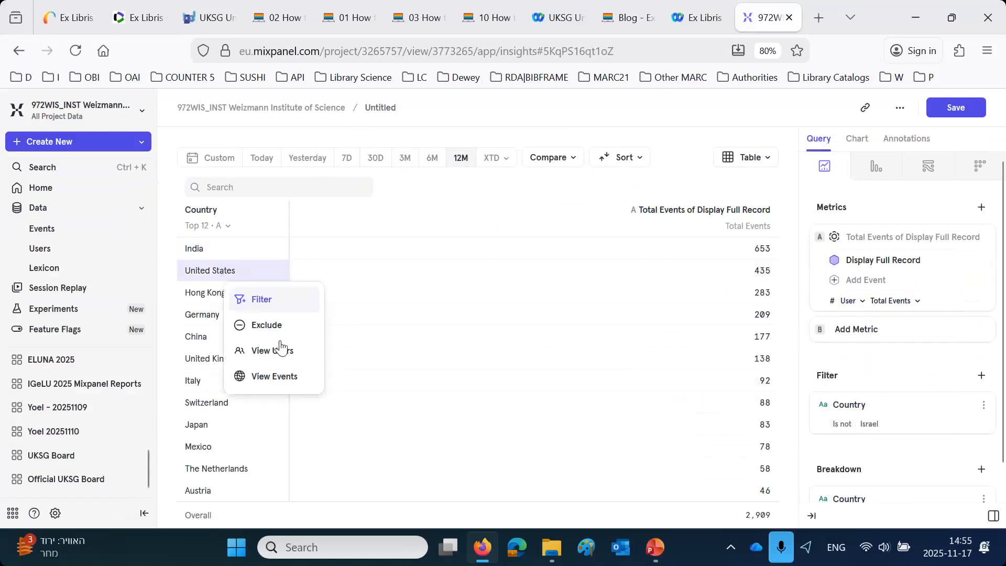
{"action": "left_click", "coordinate": [635, 105]}
{"action": "mouse_move", "coordinate": [883, 417]}
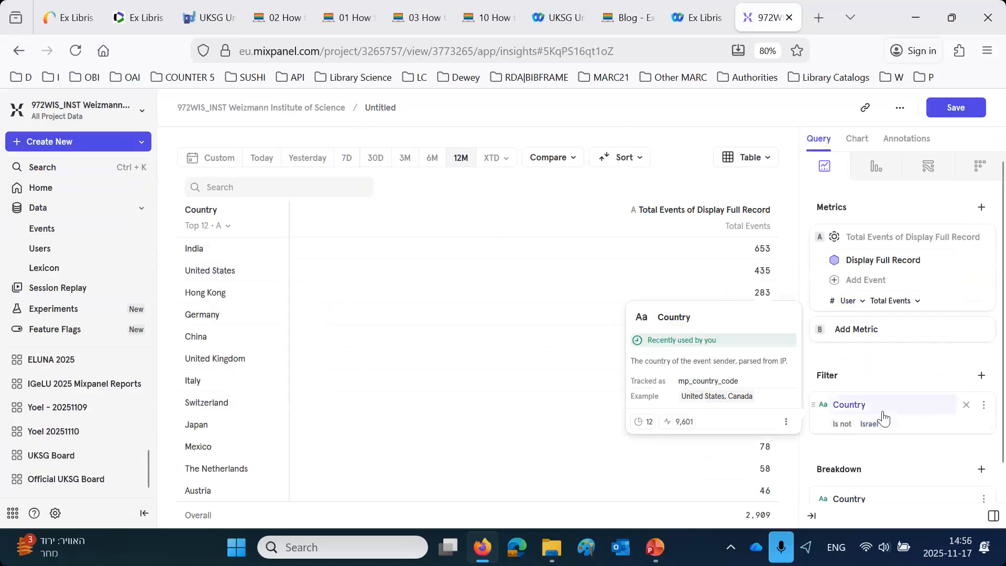
- Limit the country table to the top 5 rows
{"action": "left_click", "coordinate": [205, 226]}
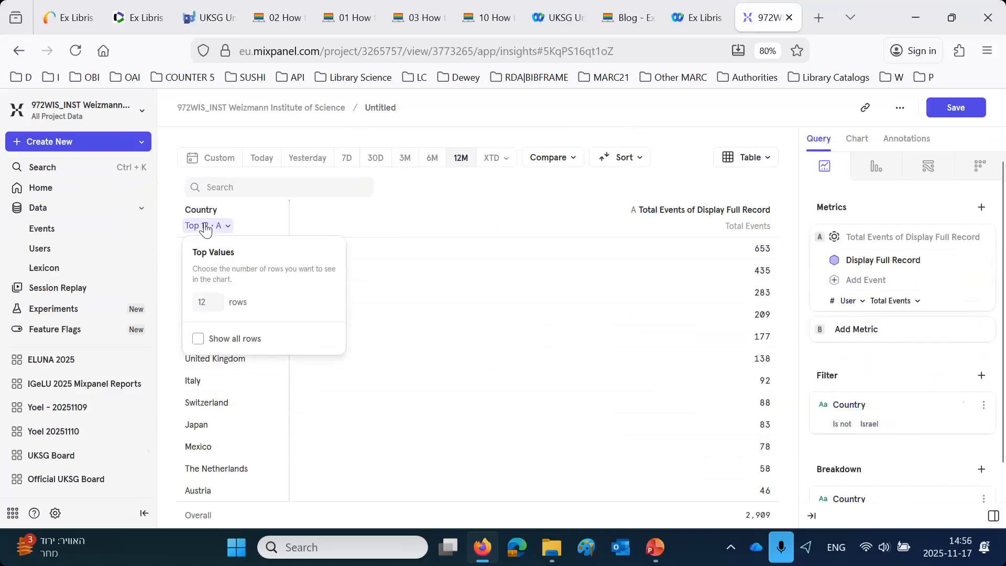
{"action": "left_click", "coordinate": [219, 305]}
{"action": "left_click_drag", "start_coordinate": [219, 305], "coordinate": [152, 312]}
{"action": "type", "text": "5"}
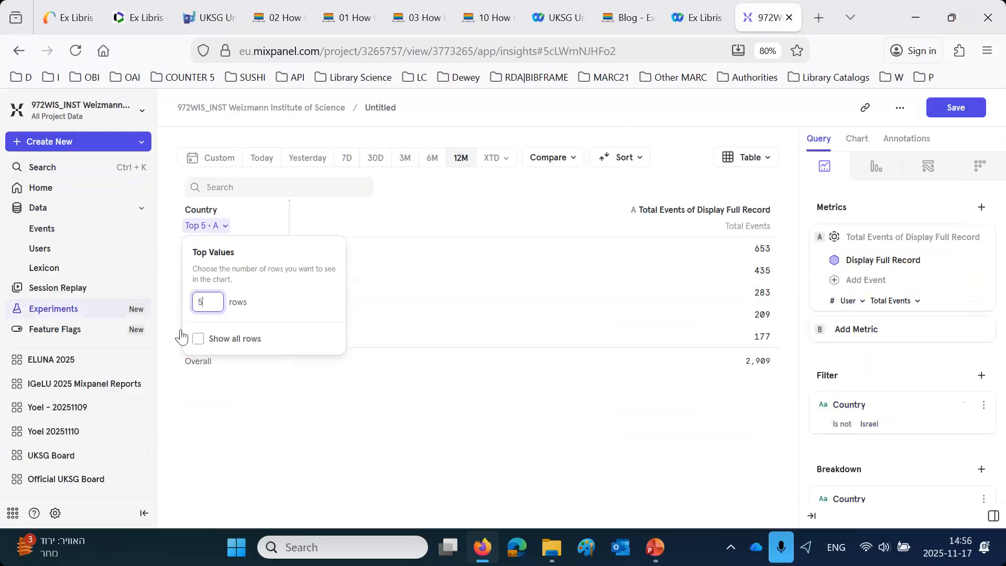
{"action": "left_click", "coordinate": [249, 481]}
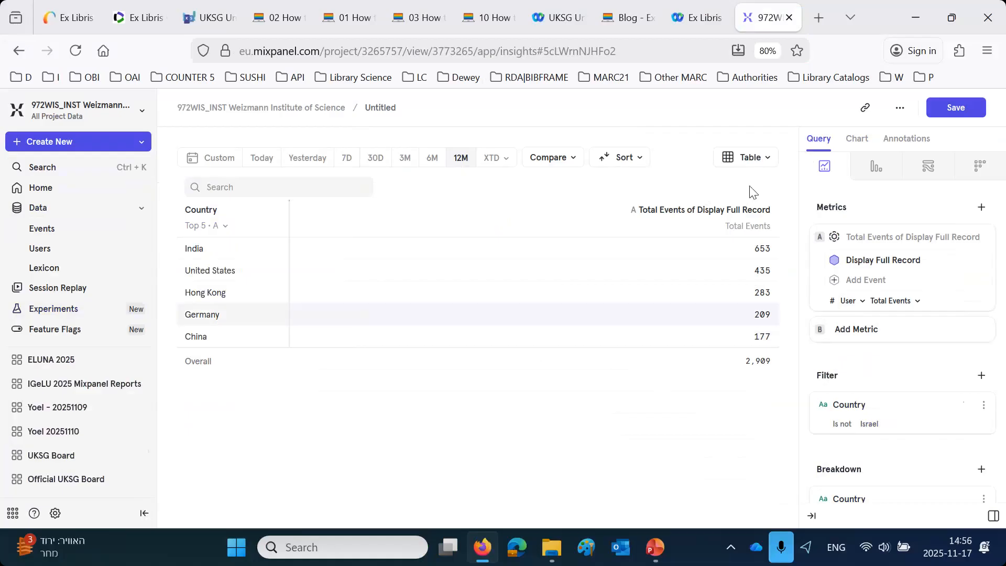
- Change the report's visualization from a table to a pie chart
{"action": "left_click", "coordinate": [767, 164]}
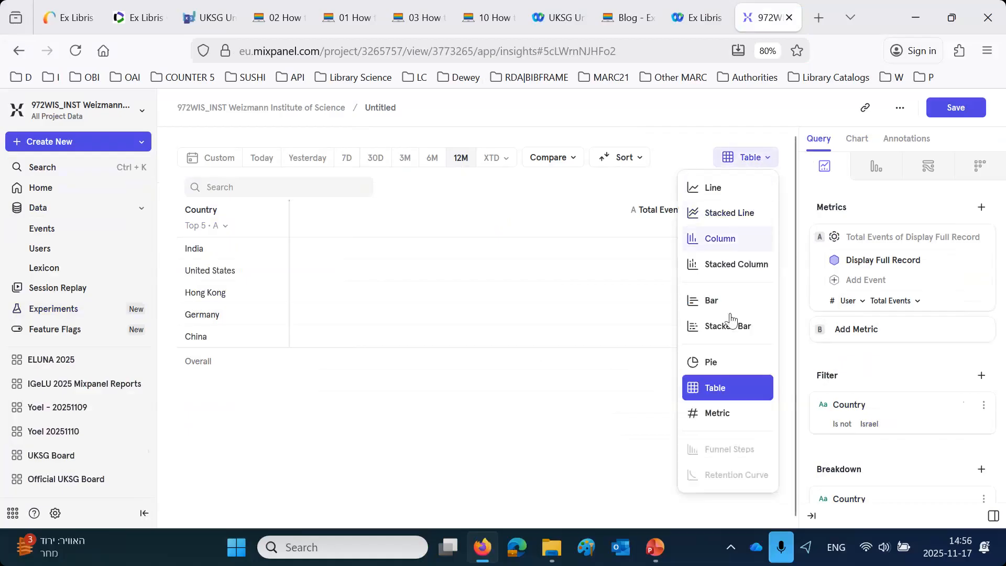
{"action": "left_click", "coordinate": [709, 364]}
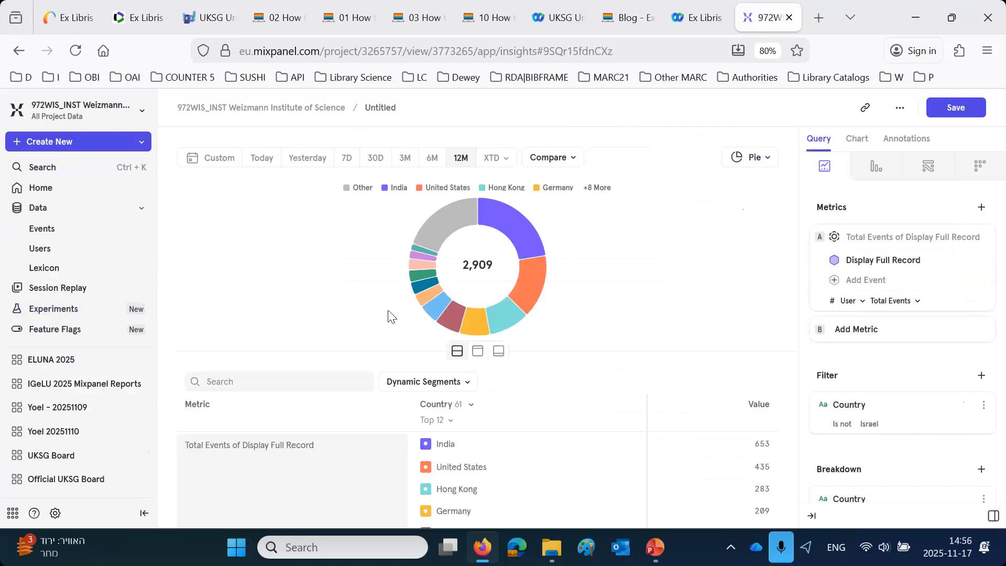
{"action": "left_click", "coordinate": [435, 420]}
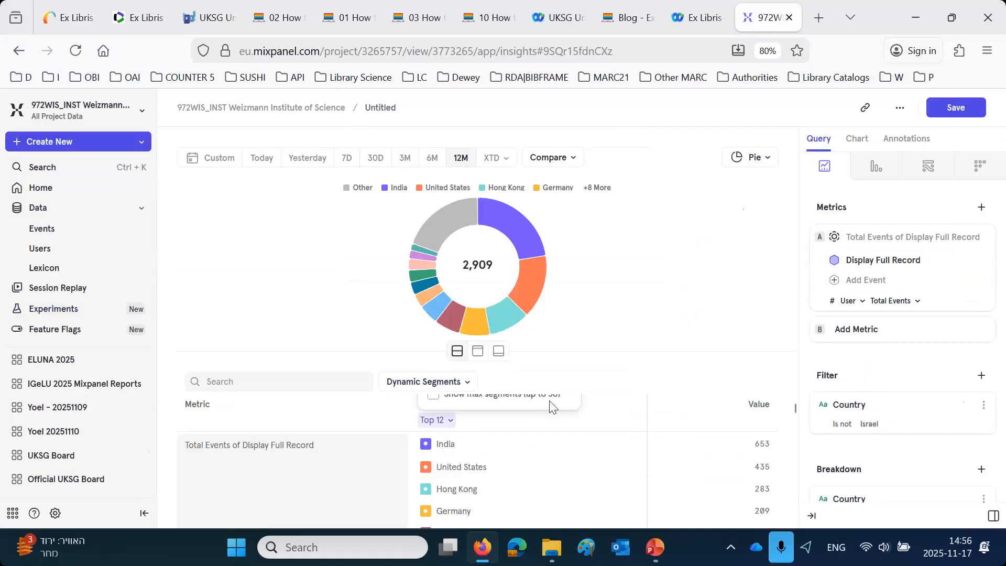
{"action": "left_click", "coordinate": [605, 399]}
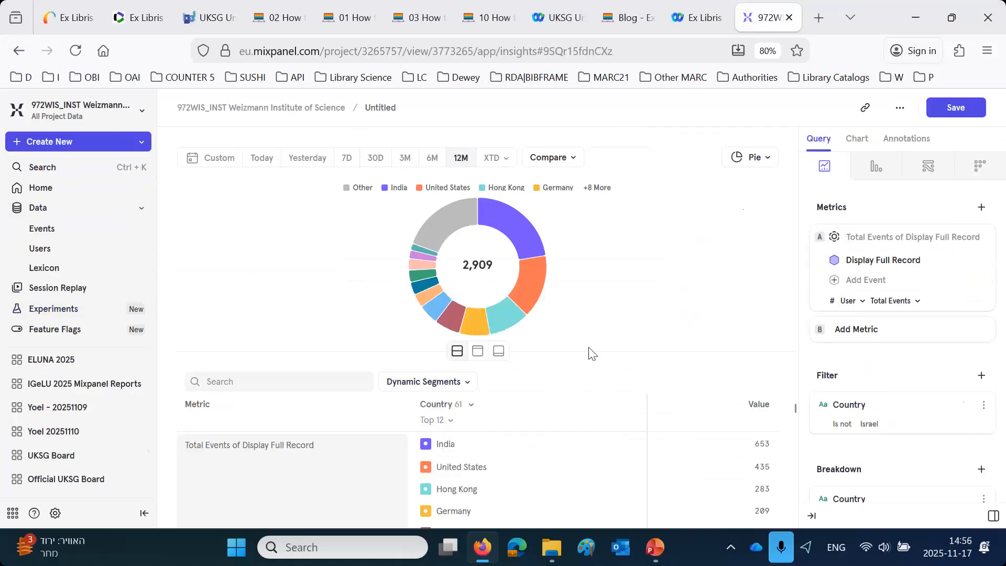
- Limit the pie chart's Country breakdown to the top 5 segments
{"action": "key", "text": "ctrl+minus"}
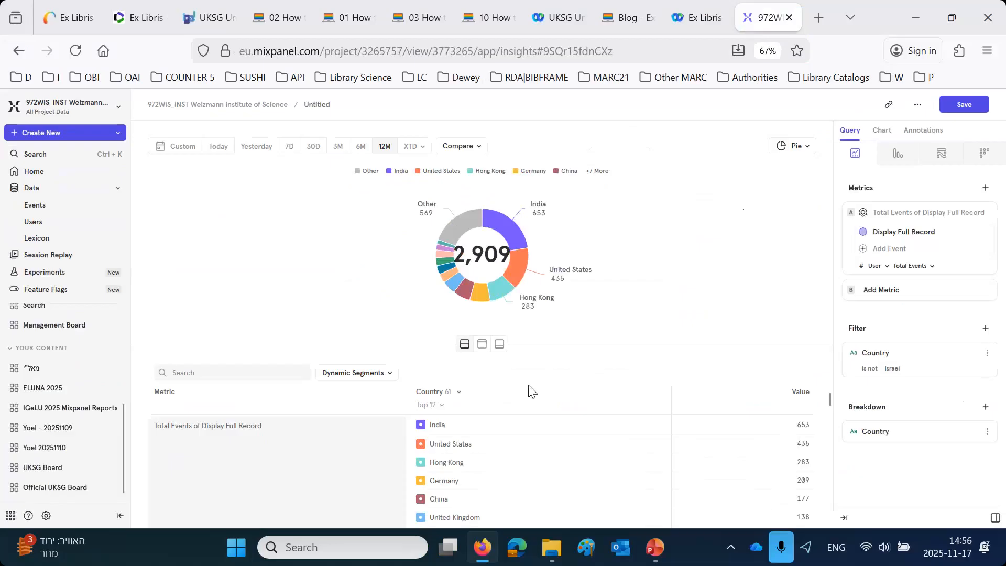
{"action": "left_click", "coordinate": [426, 404]}
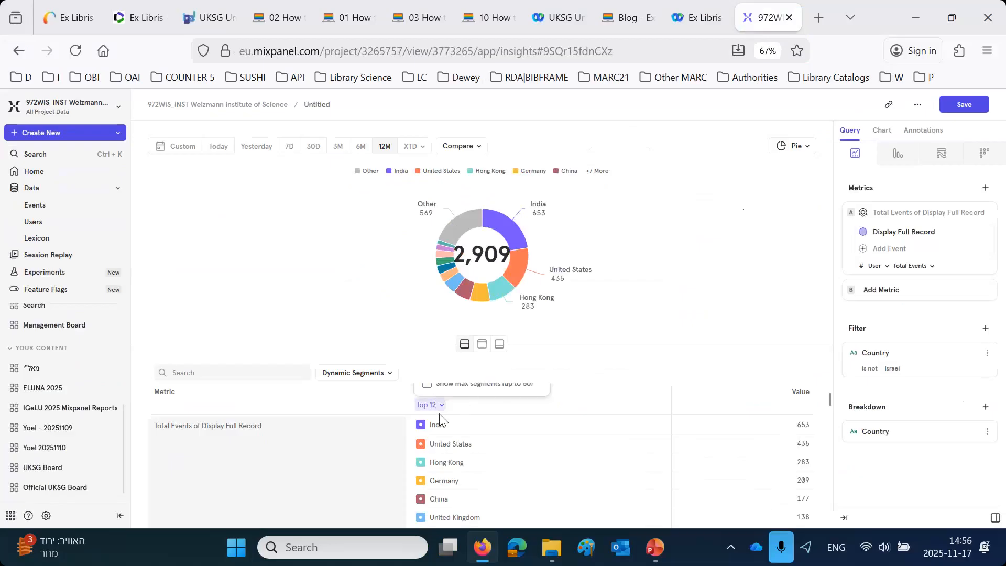
{"action": "left_click", "coordinate": [427, 407]}
{"action": "left_click", "coordinate": [427, 406]}
{"action": "scroll", "coordinate": [426, 407], "scroll_direction": "down", "scroll_amount": 1}
{"action": "scroll", "coordinate": [426, 406], "scroll_direction": "down", "scroll_amount": 5}
{"action": "scroll", "coordinate": [426, 406], "scroll_direction": "up", "scroll_amount": 6}
{"action": "left_click_drag", "start_coordinate": [598, 344], "coordinate": [589, 308]}
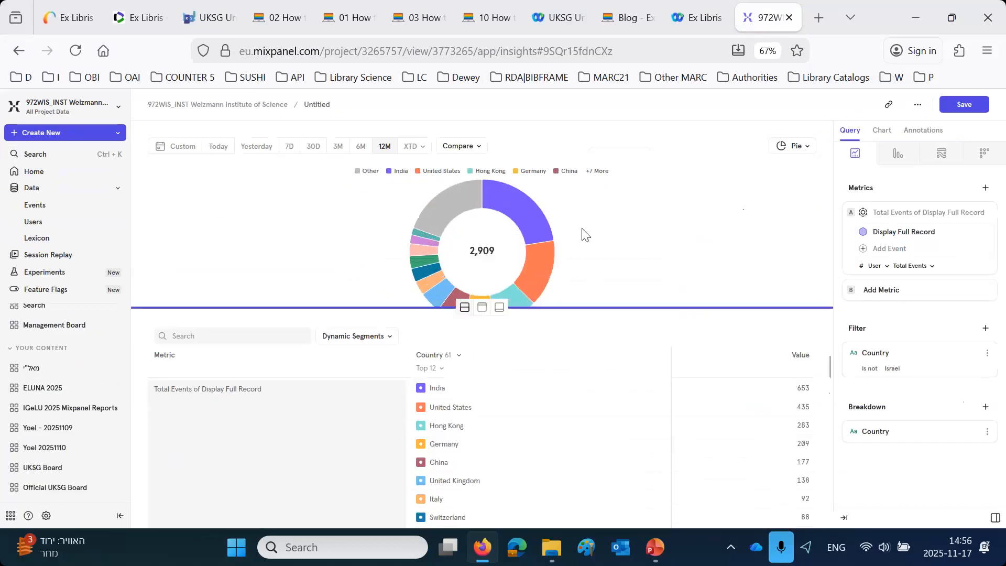
{"action": "left_click", "coordinate": [427, 368]}
{"action": "left_click_drag", "start_coordinate": [432, 430], "coordinate": [422, 433]}
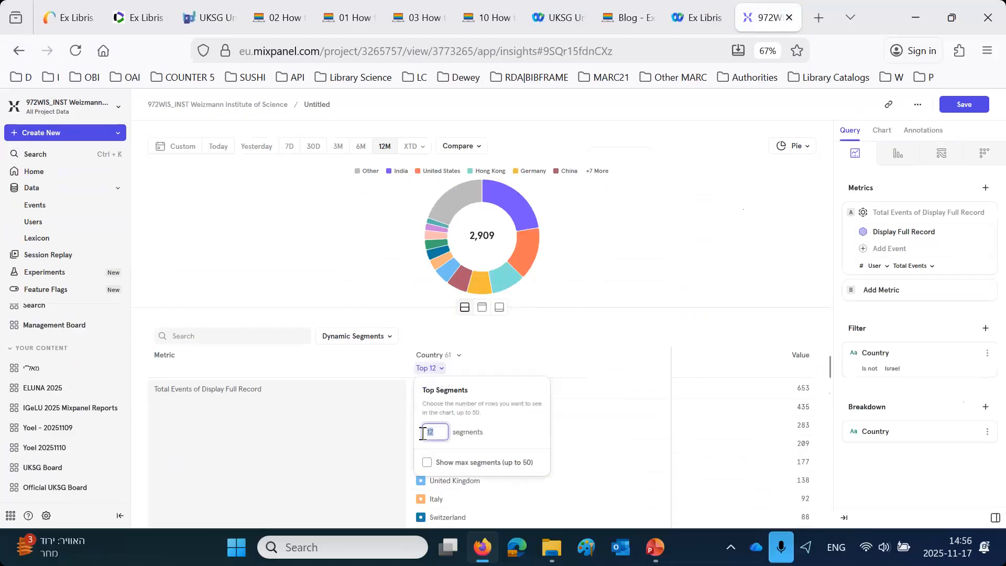
{"action": "type", "text": "5"}
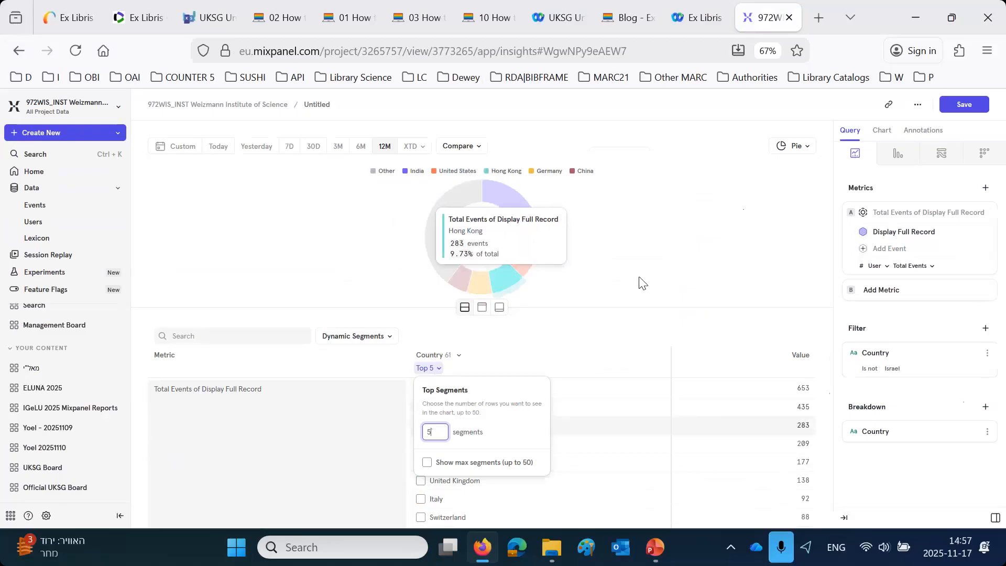
- Save the Display Full Record report to the Official UKSG Board
{"action": "left_click", "coordinate": [966, 106]}
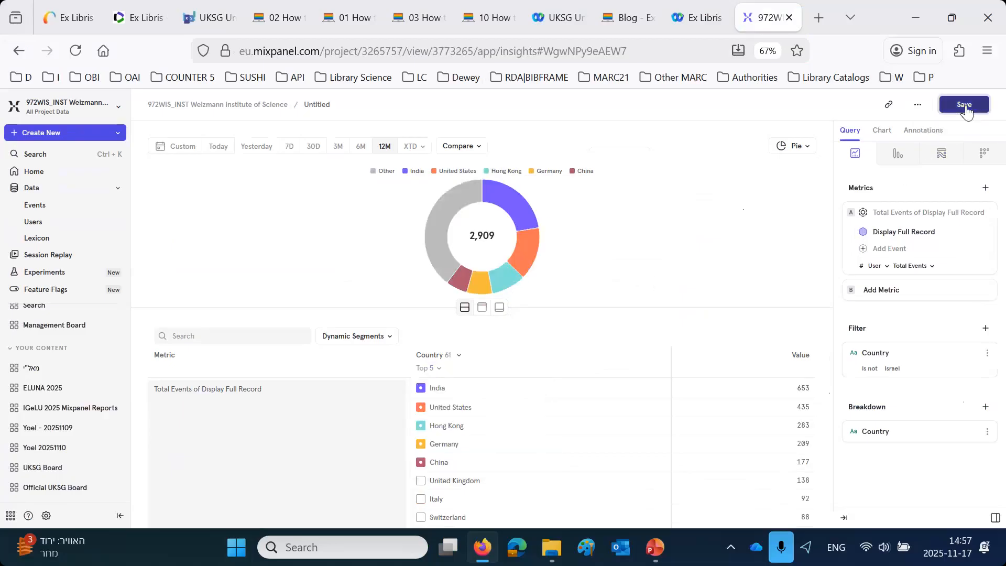
{"action": "scroll", "coordinate": [918, 226], "scroll_direction": "down", "scroll_amount": 5}
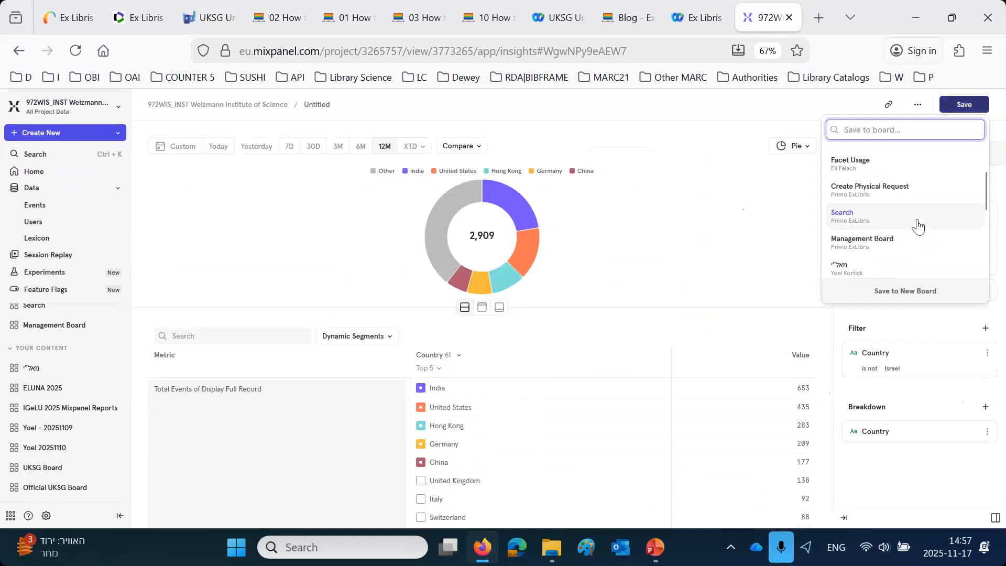
{"action": "scroll", "coordinate": [918, 226], "scroll_direction": "down", "scroll_amount": 1}
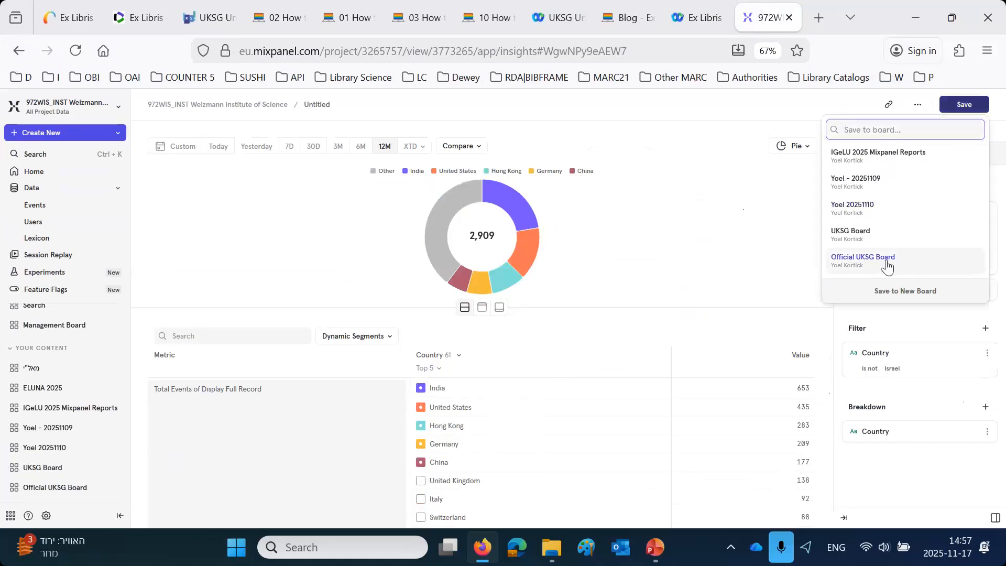
{"action": "left_click", "coordinate": [886, 266]}
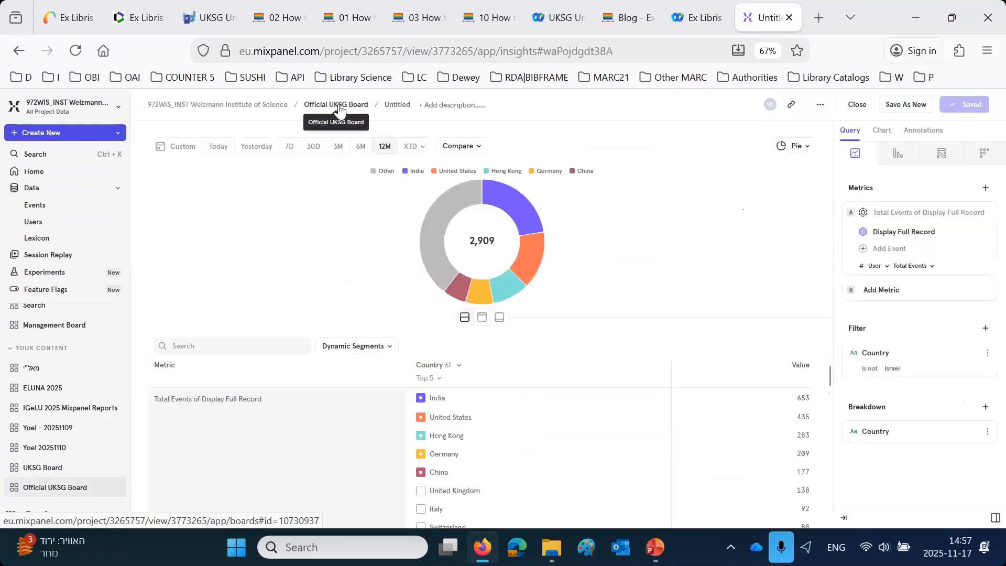
- Rename the saved report as "Countries searching our catalog"
{"action": "left_click", "coordinate": [397, 104]}
{"action": "left_click_drag", "start_coordinate": [437, 105], "coordinate": [368, 104]}
{"action": "type", "text": "T"}
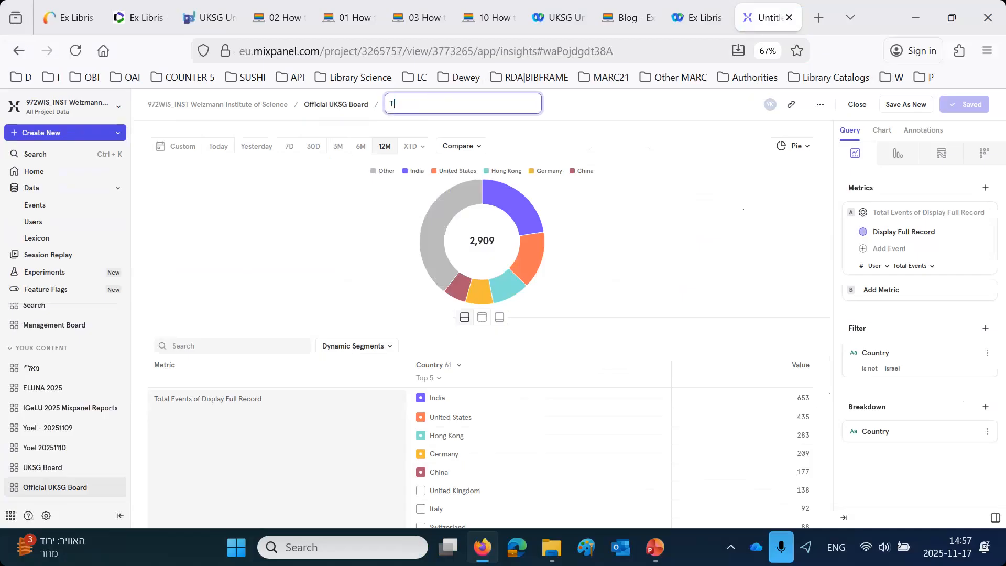
{"action": "key", "text": "BackSpace"}
{"action": "type", "text": "Countries"}
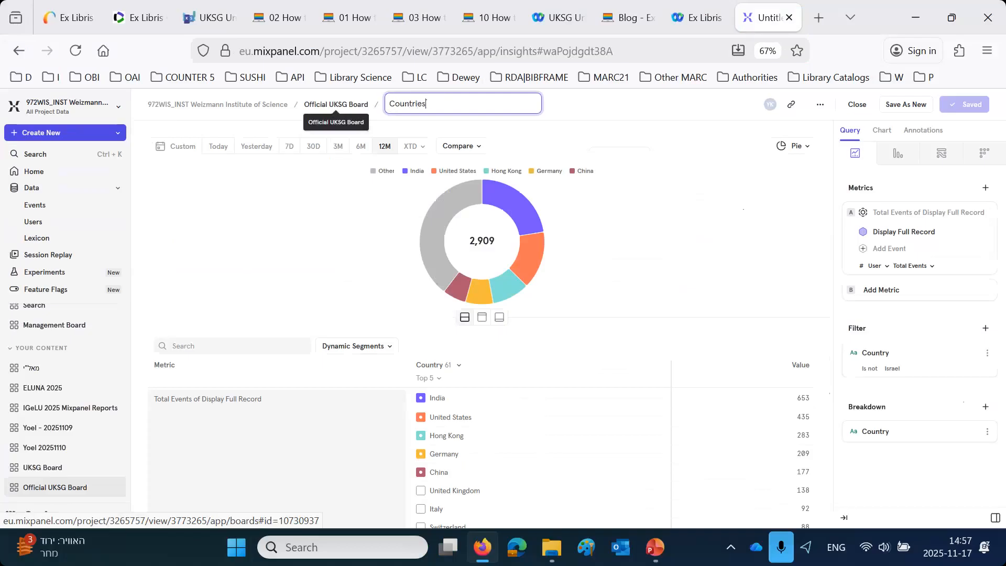
{"action": "type", "text": " searching our catalog"}
{"action": "key", "text": "Return"}
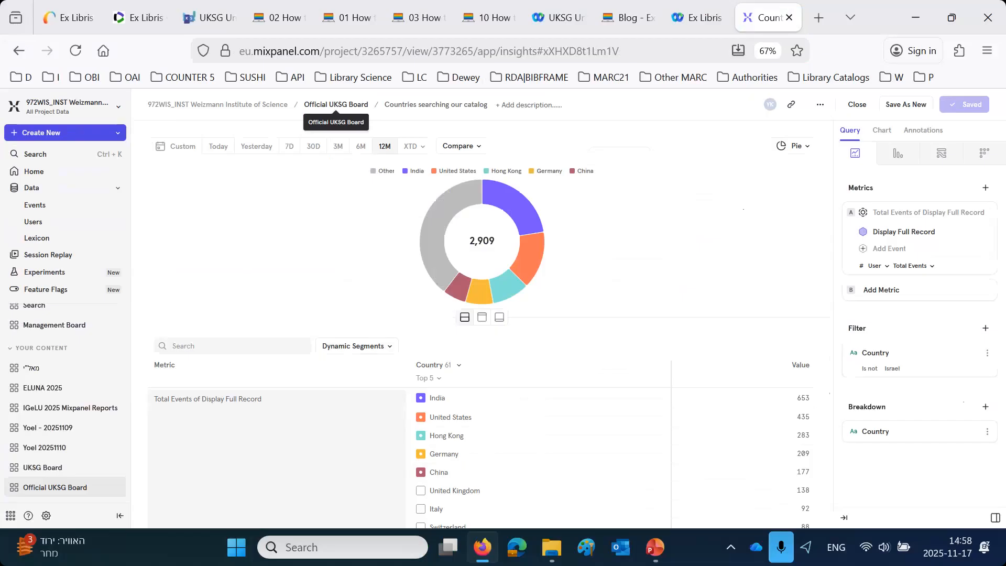
- Find projects matching "eu00" and switch to the EXLDEV1_INST_EU00 - Alma Demo project
{"action": "left_click", "coordinate": [83, 111]}
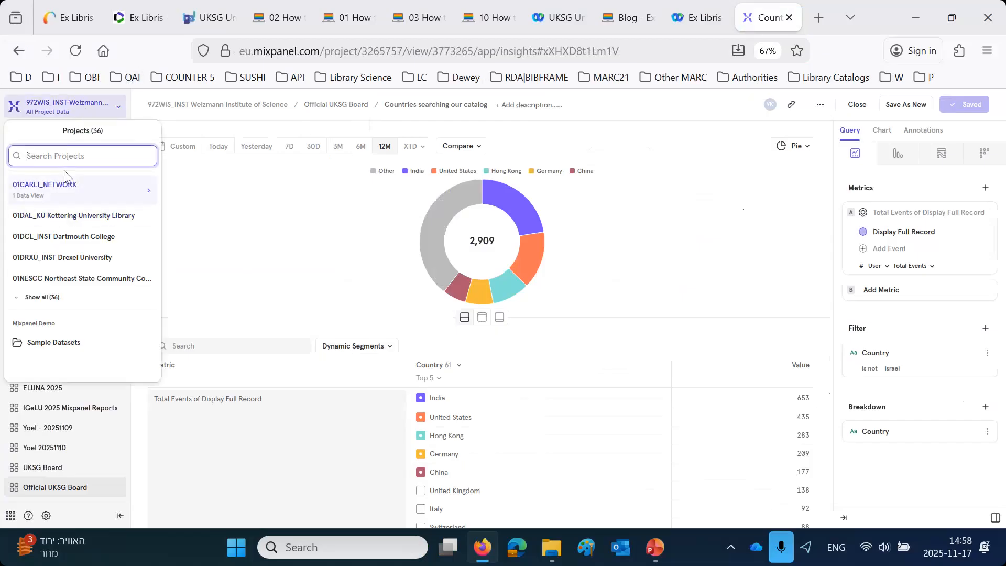
{"action": "type", "text": "eu00"}
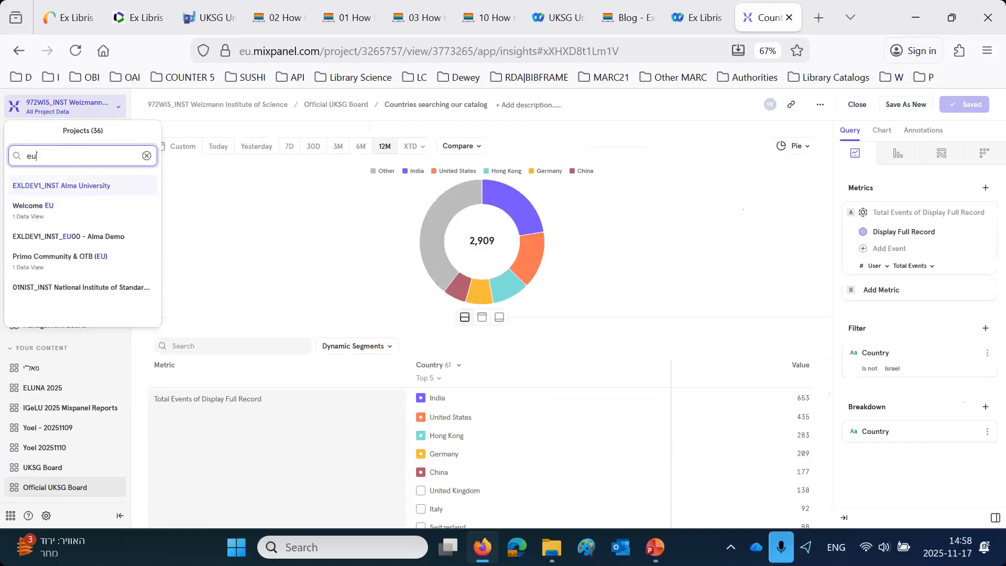
{"action": "left_click", "coordinate": [72, 190]}
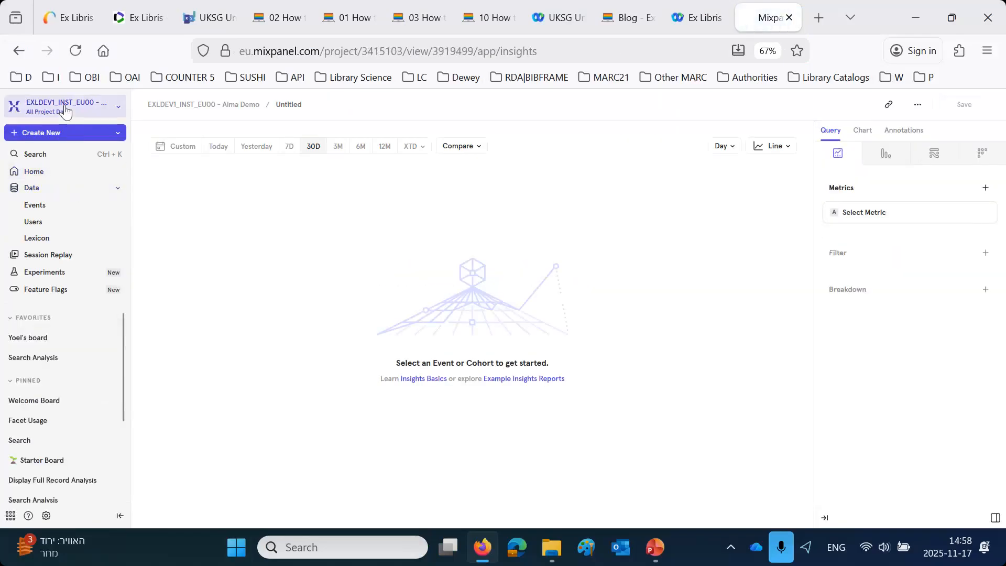
- Find projects matching "wis" and switch to the 972WIS_INST Weizmann Institute of Science project
{"action": "left_click", "coordinate": [65, 110]}
{"action": "left_click", "coordinate": [66, 154]}
{"action": "type", "text": "wis"}
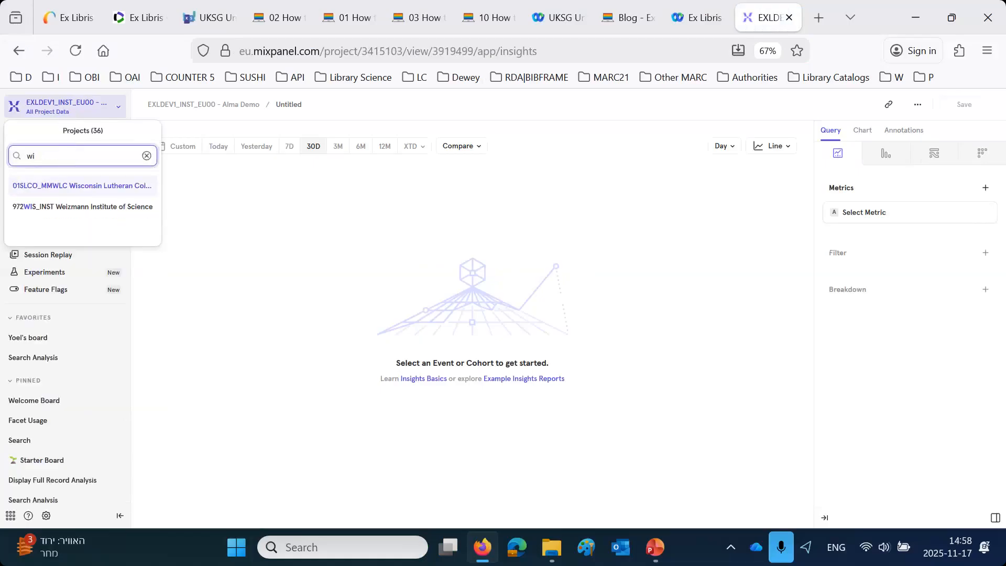
{"action": "left_click", "coordinate": [54, 209]}
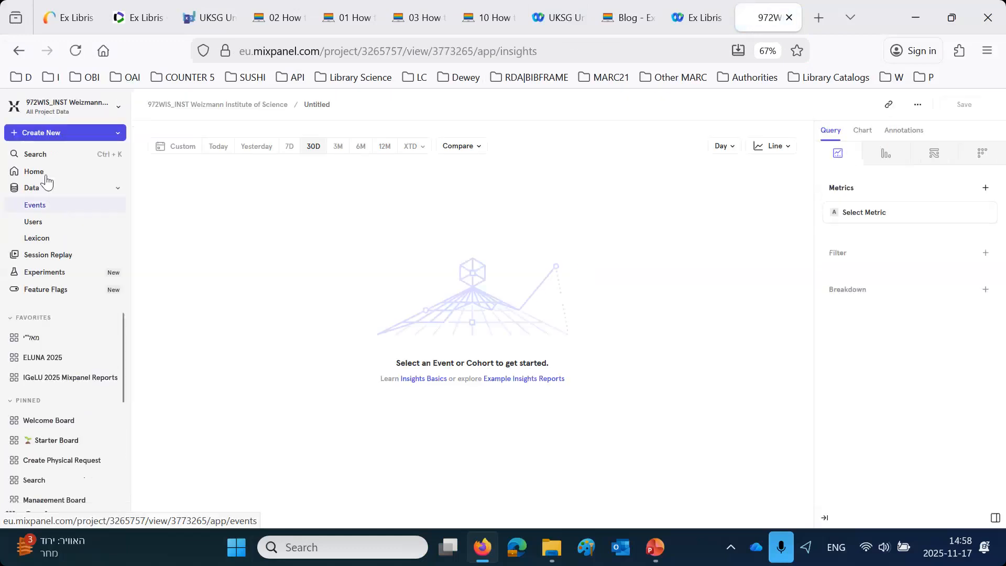
- Create a new Flows report with the Sign In event as its anchor step
{"action": "left_click", "coordinate": [37, 139]}
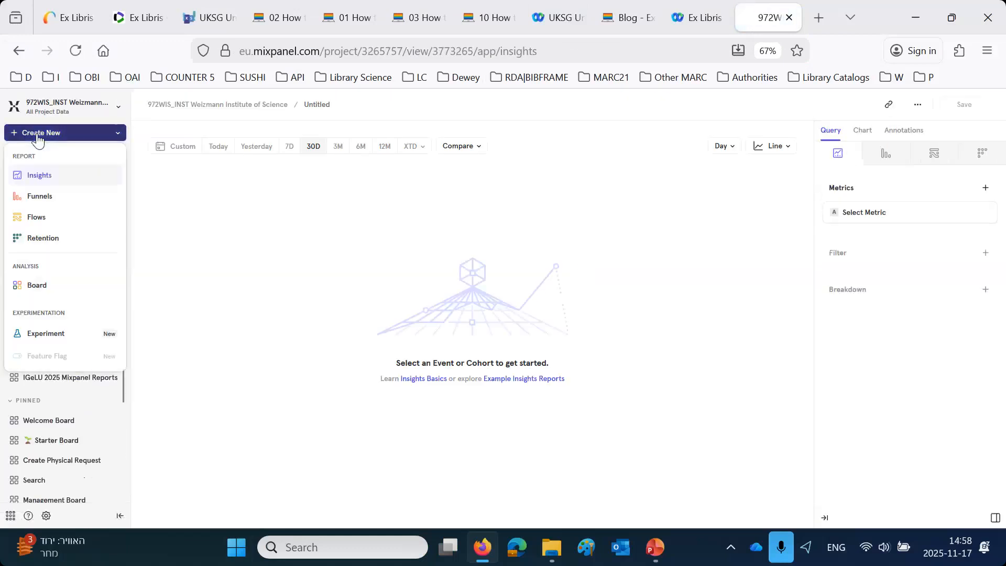
{"action": "left_click", "coordinate": [42, 222]}
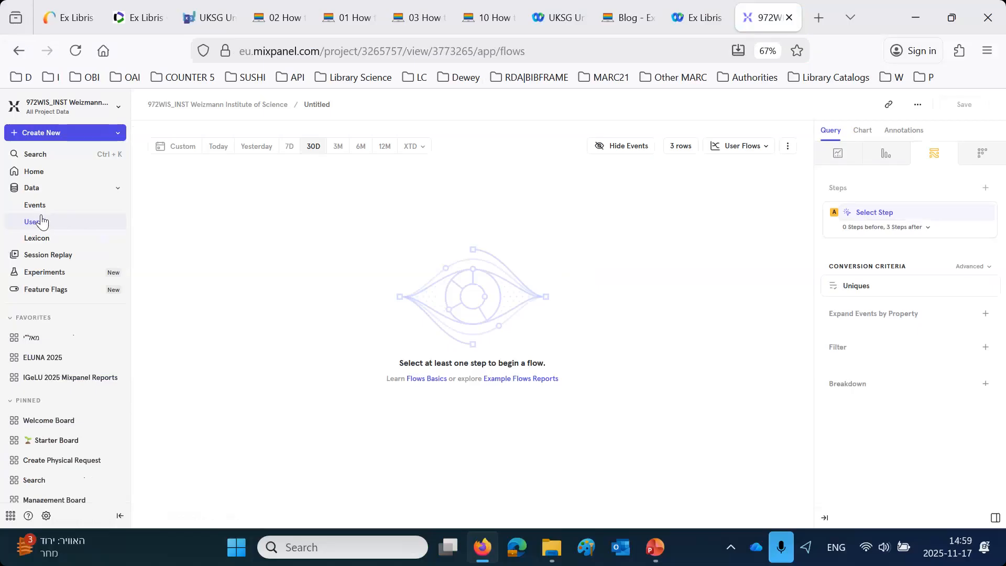
{"action": "left_click", "coordinate": [871, 215]}
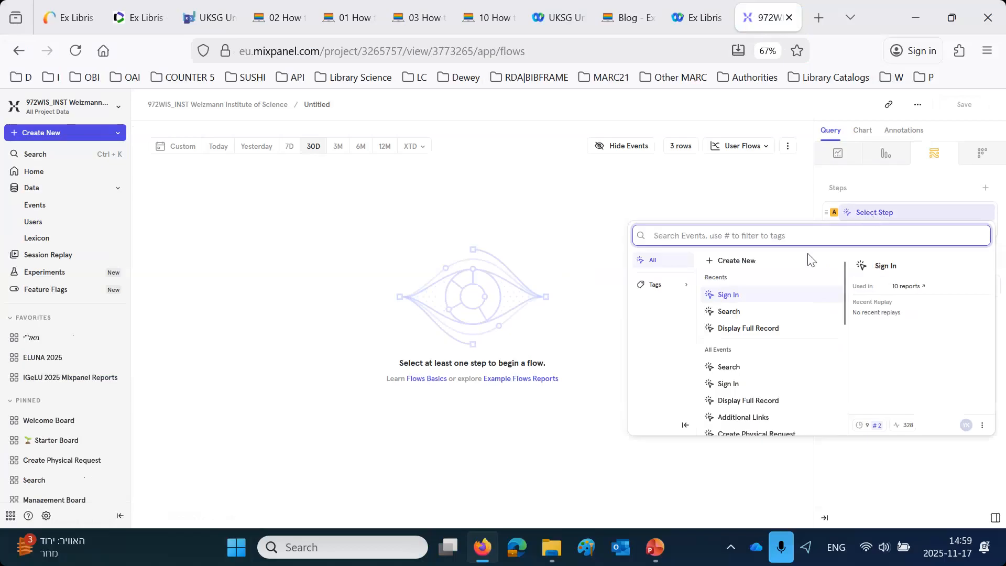
{"action": "scroll", "coordinate": [811, 367], "scroll_direction": "down", "scroll_amount": 10}
{"action": "scroll", "coordinate": [809, 386], "scroll_direction": "up", "scroll_amount": 8}
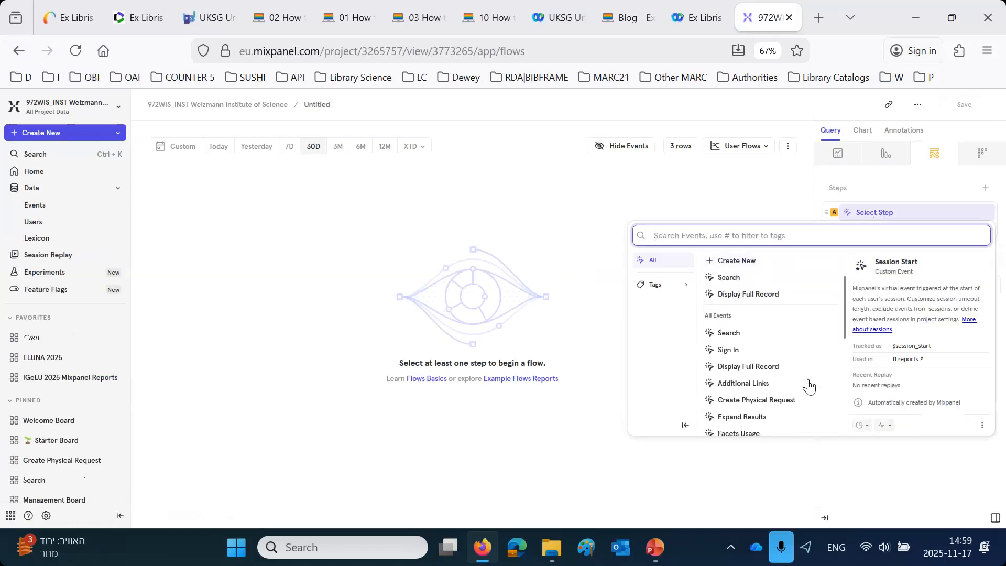
{"action": "scroll", "coordinate": [809, 387], "scroll_direction": "up", "scroll_amount": 1}
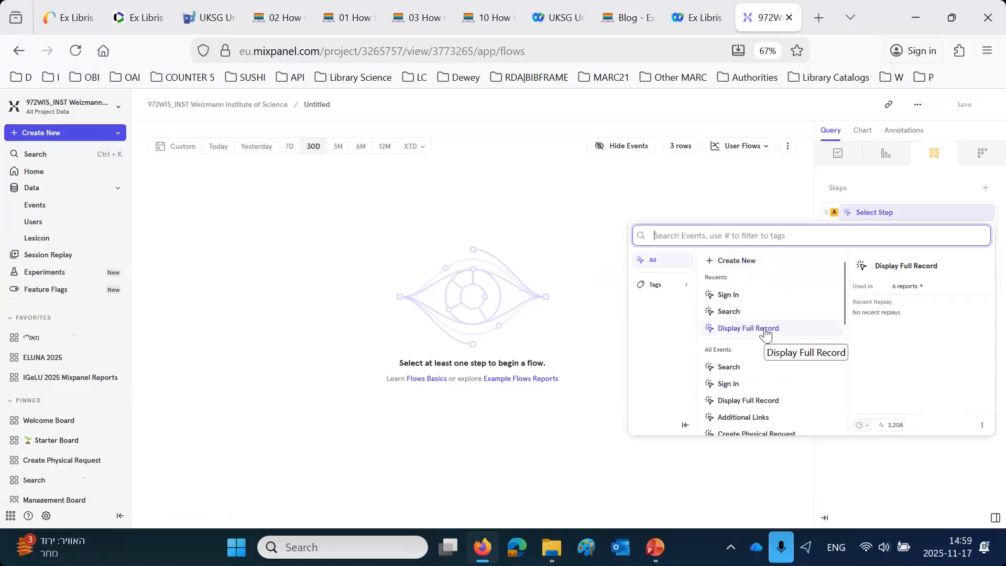
{"action": "left_click", "coordinate": [748, 295]}
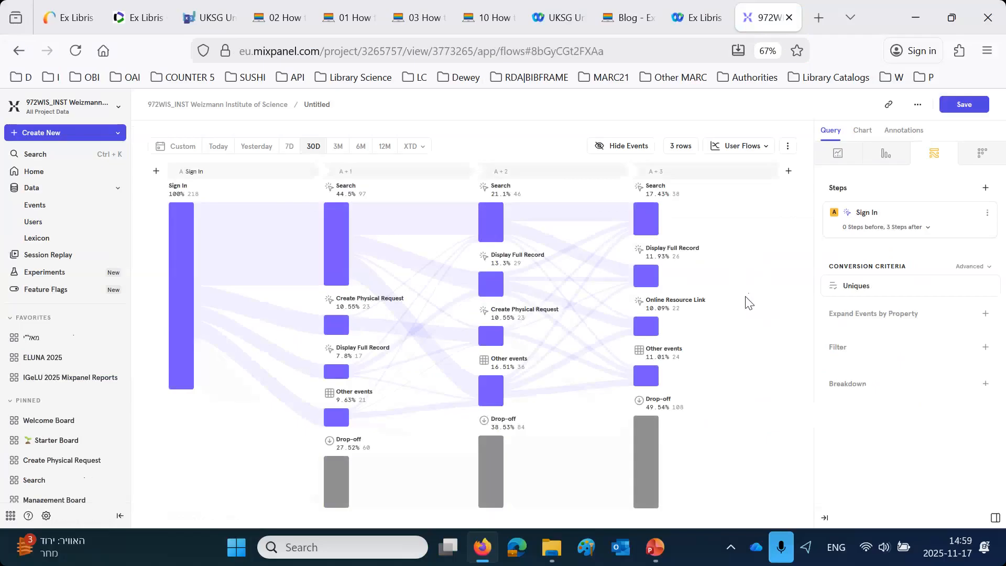
- Consult the title of the Developer Network post on a Flows Report of user events before and after login, and return to Mixpanel
{"action": "left_click", "coordinate": [490, 17]}
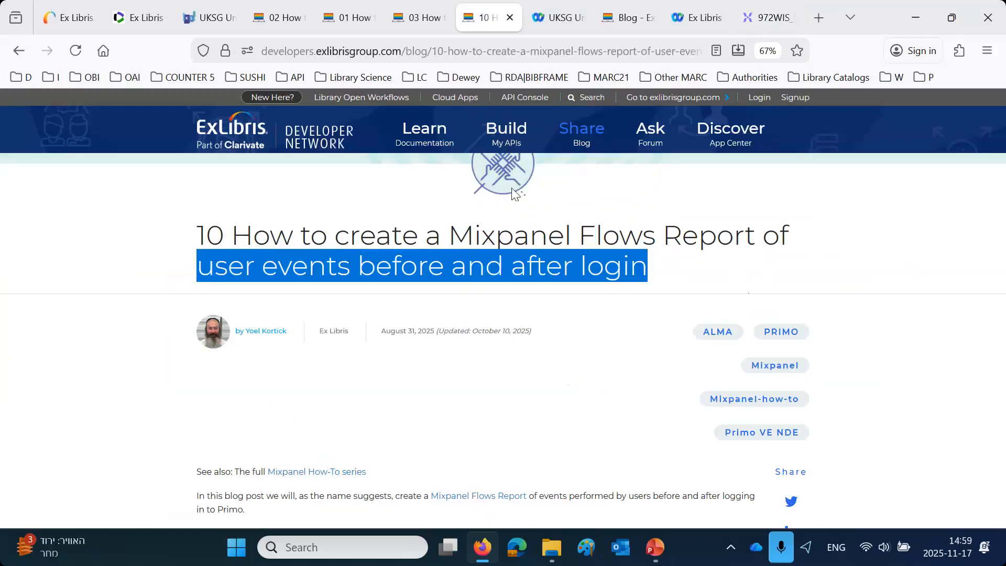
{"action": "left_click", "coordinate": [534, 246]}
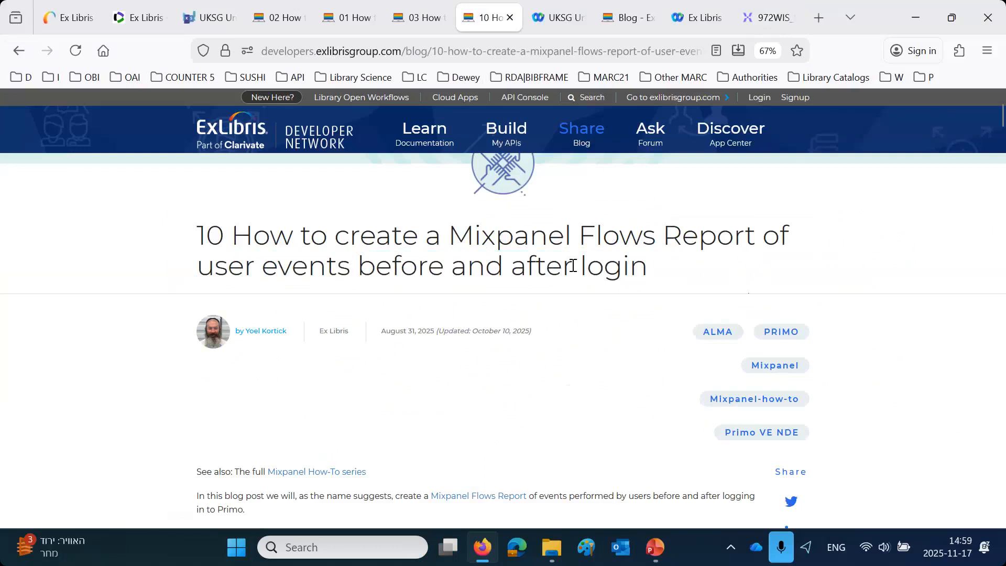
{"action": "left_click_drag", "start_coordinate": [646, 254], "coordinate": [572, 232]}
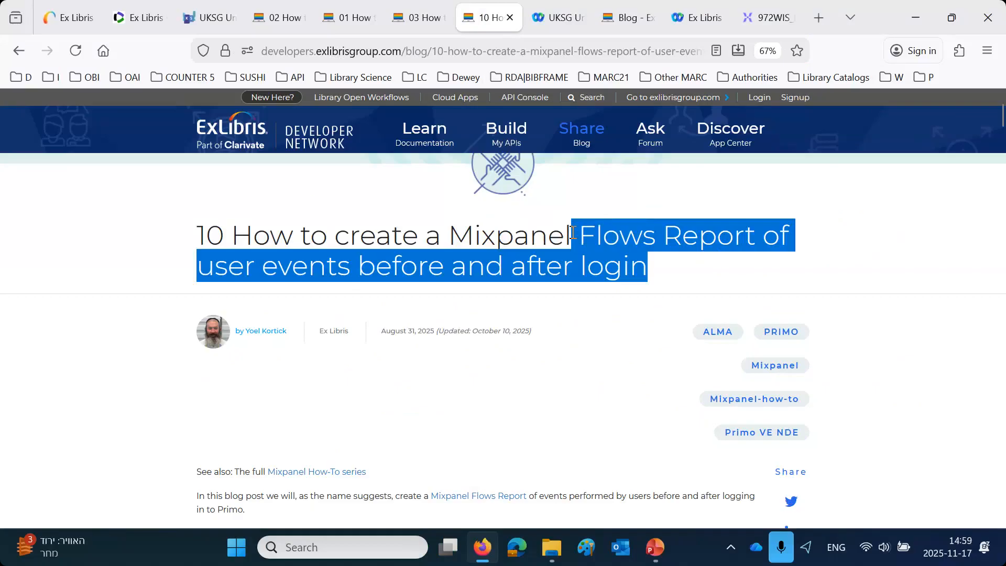
{"action": "left_click", "coordinate": [768, 17]}
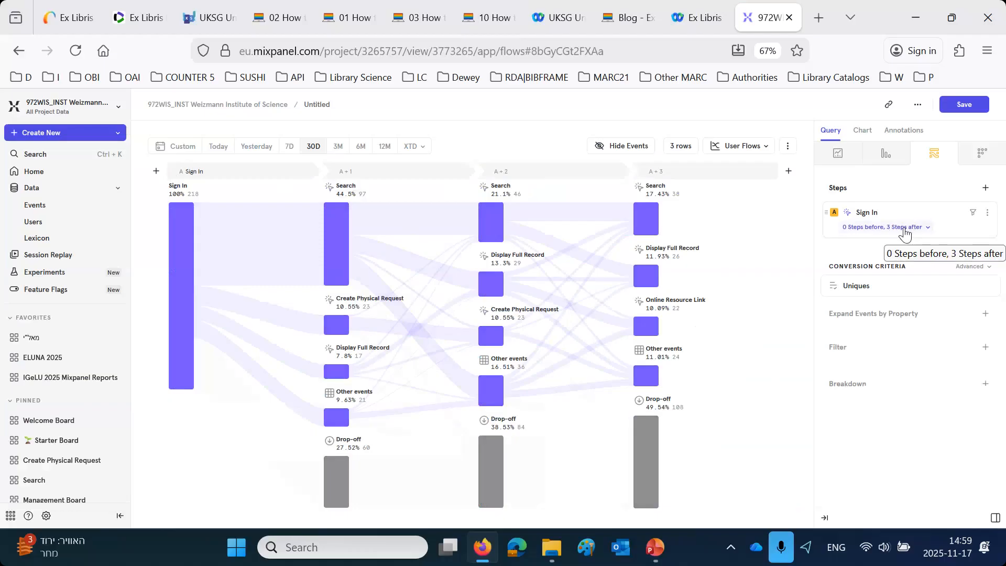
- Configure the Sign In step of the flow to show 1 step before and 2 steps after
{"action": "left_click", "coordinate": [872, 233]}
{"action": "left_click", "coordinate": [877, 305]}
{"action": "left_click", "coordinate": [931, 311]}
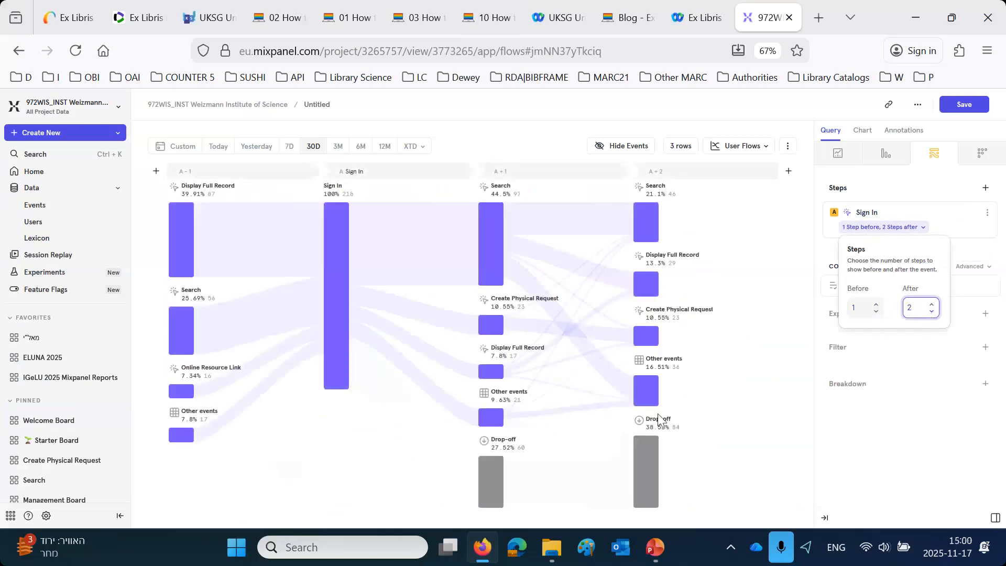
{"action": "left_click", "coordinate": [904, 493]}
- Examine the Sign In column and the column of events preceding it in the flow chart
{"action": "mouse_move", "coordinate": [870, 220]}
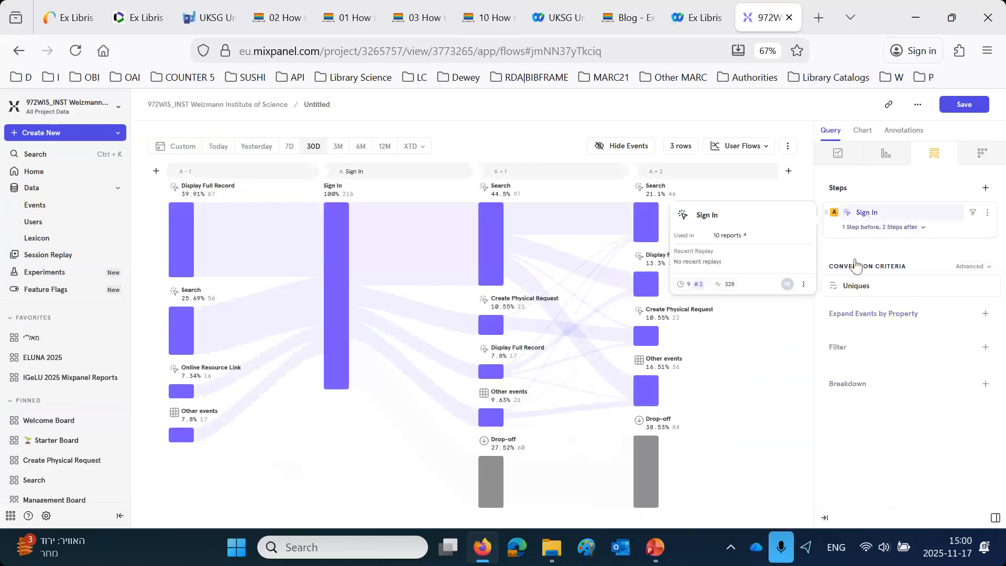
{"action": "left_click_drag", "start_coordinate": [342, 171], "coordinate": [362, 171]}
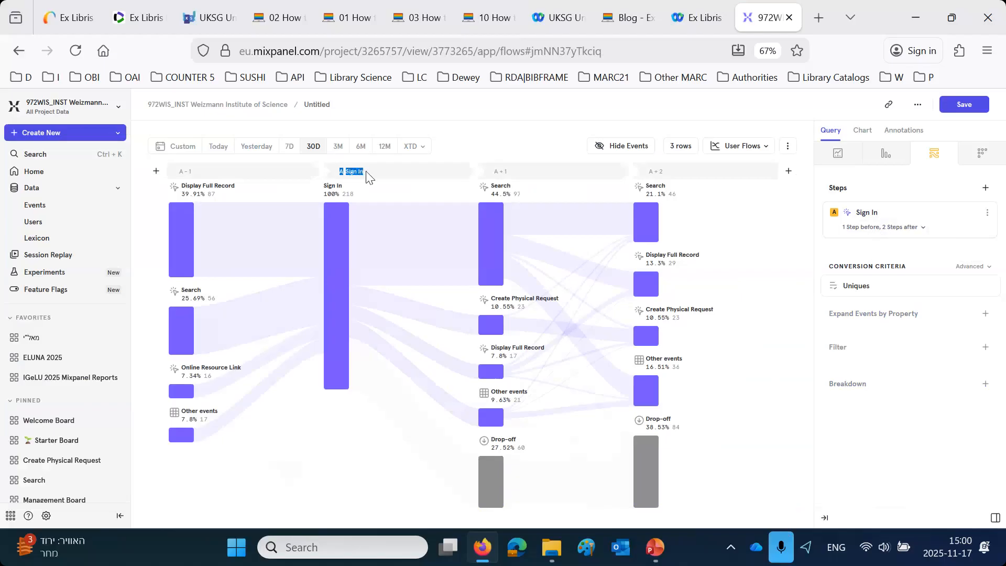
{"action": "mouse_move", "coordinate": [186, 175]}
- Look at the sign-in option on the Primo library home page, and return to the Mixpanel flow report
{"action": "left_click", "coordinate": [141, 21]}
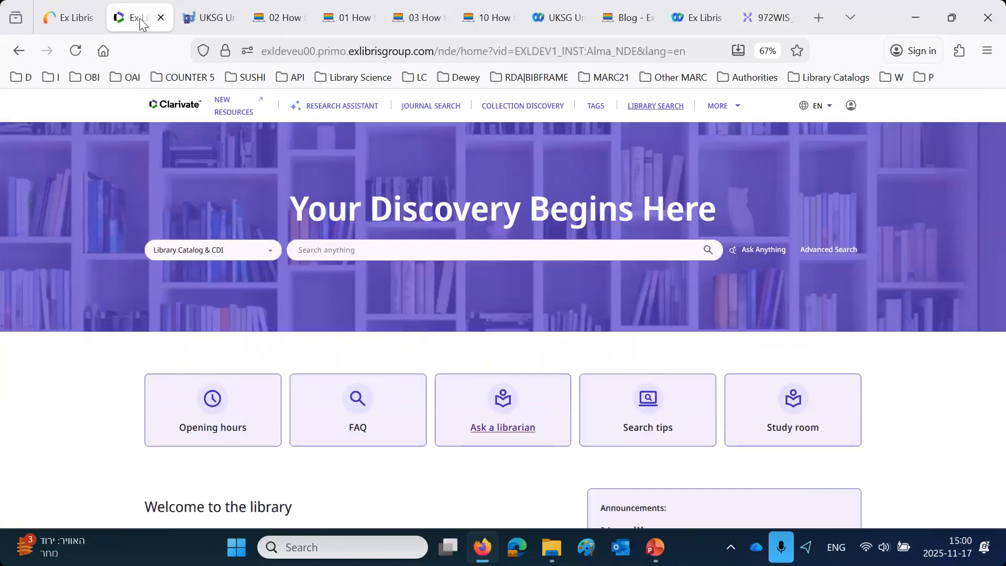
{"action": "left_click", "coordinate": [851, 108]}
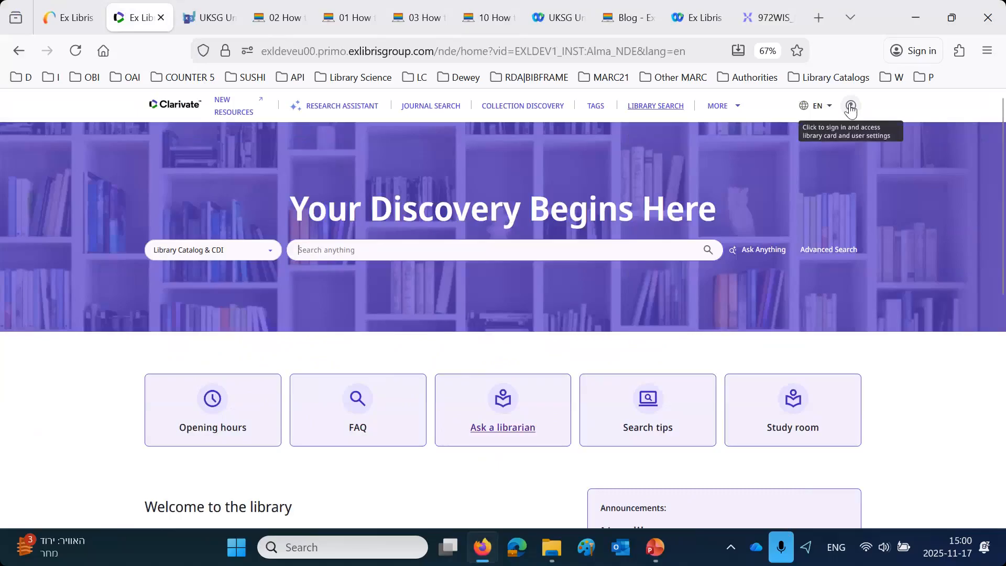
{"action": "left_click", "coordinate": [208, 17]}
{"action": "left_click_drag", "start_coordinate": [492, 14], "coordinate": [566, 35]}
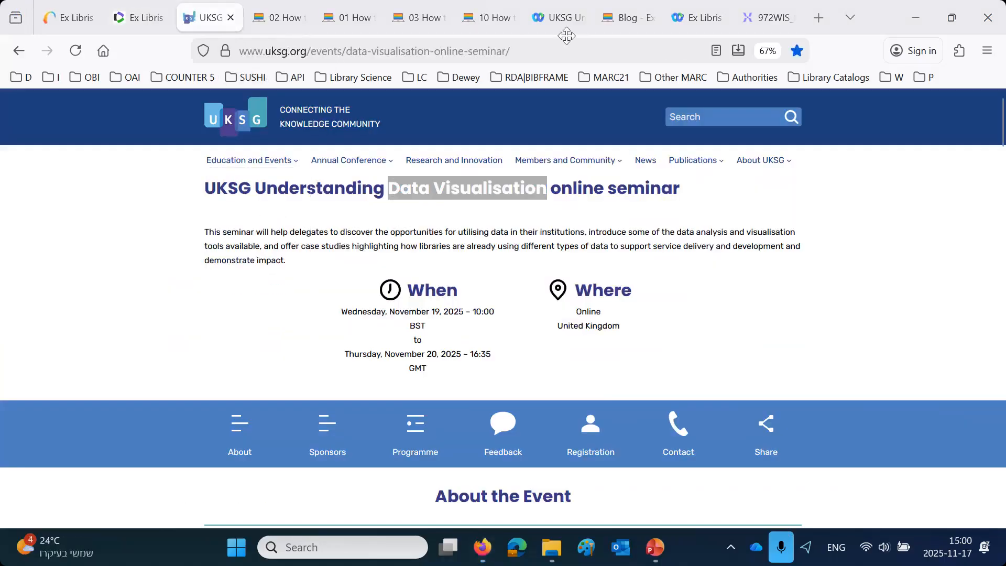
{"action": "left_click", "coordinate": [776, 21]}
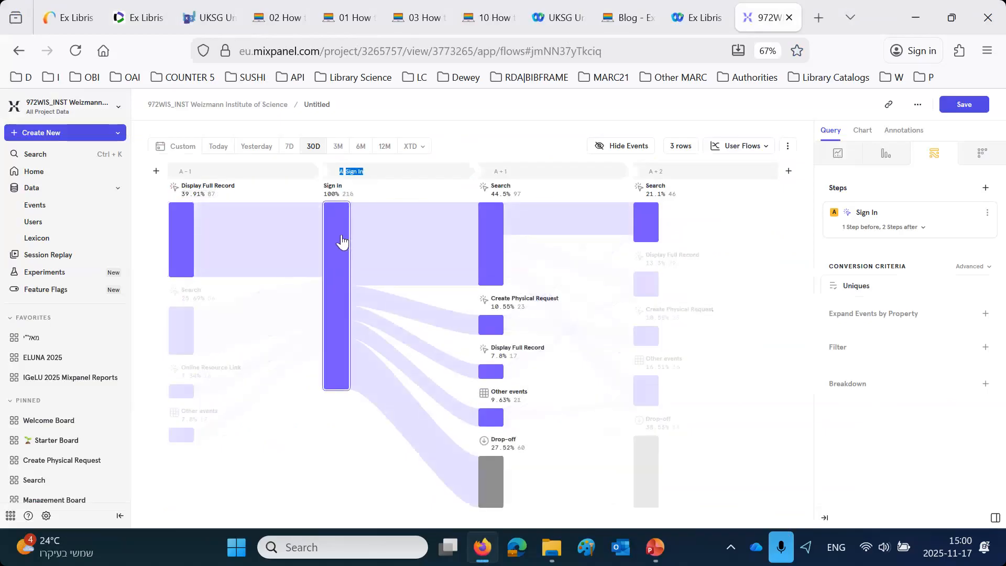
- Trace the path from Display Full Record through Sign In in the flow chart
{"action": "mouse_move", "coordinate": [259, 232]}
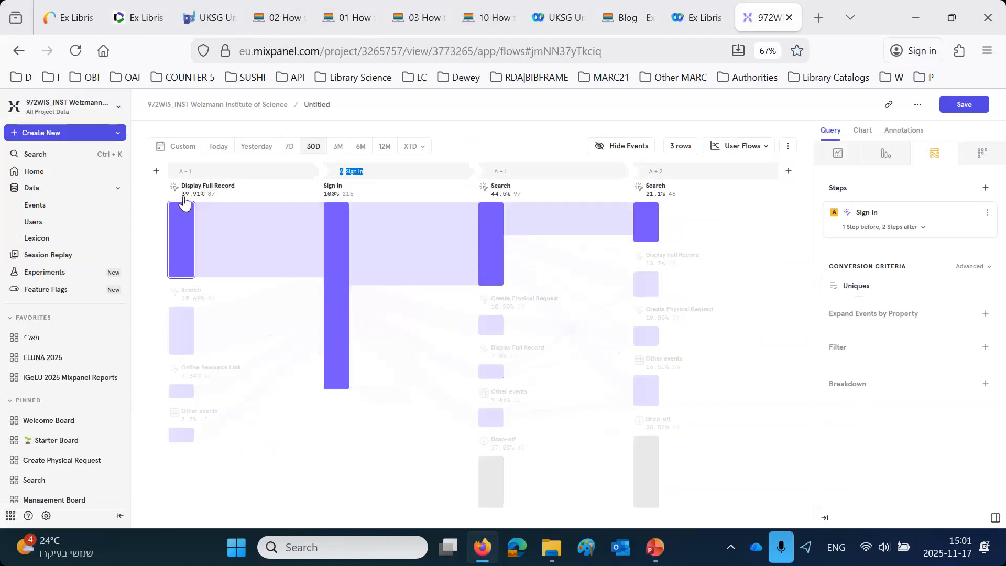
{"action": "mouse_move", "coordinate": [184, 201]}
{"action": "mouse_move", "coordinate": [241, 246]}
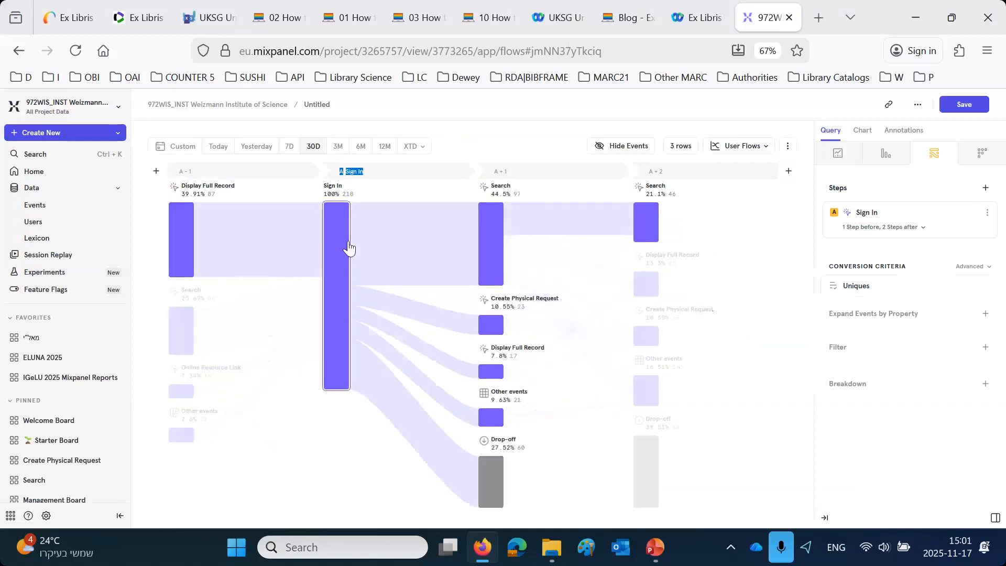
- Switch to the Primo library site and search the Library Catalog scope for "united kingdom library science"
{"action": "left_click", "coordinate": [126, 21]}
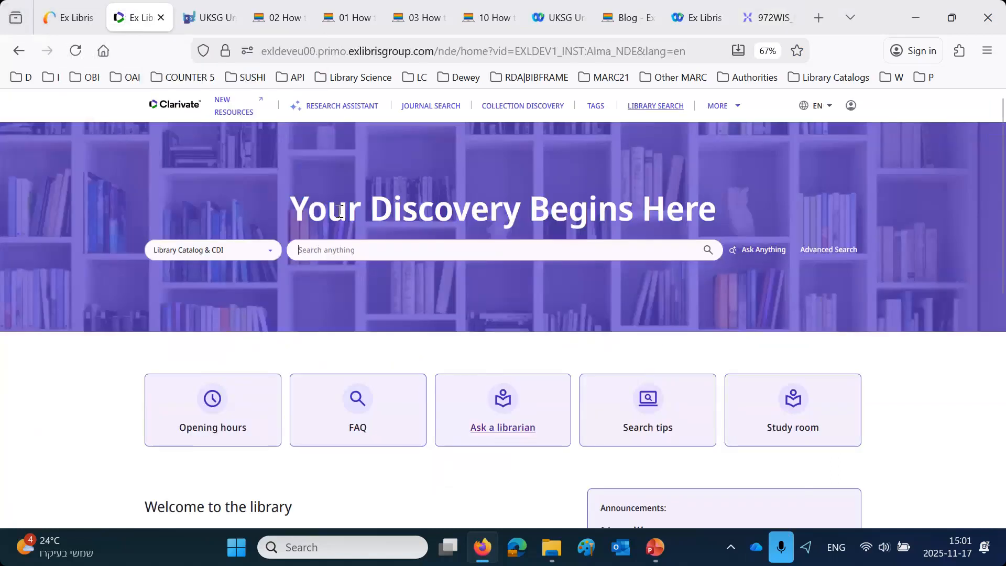
{"action": "left_click", "coordinate": [233, 255]}
{"action": "left_click", "coordinate": [200, 324]}
{"action": "left_click", "coordinate": [330, 251]}
{"action": "type", "text": "united kin"}
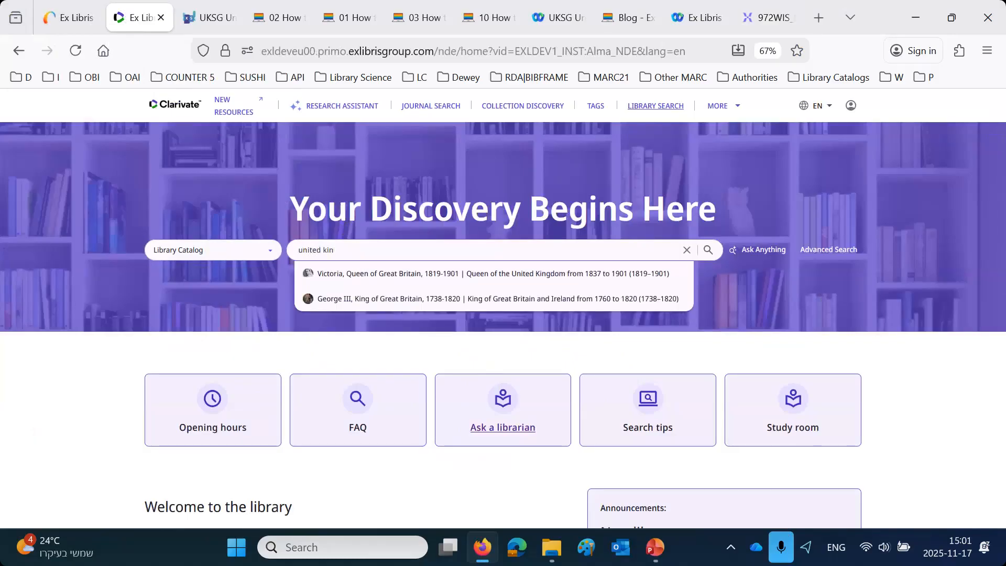
{"action": "type", "text": "gdon library science"}
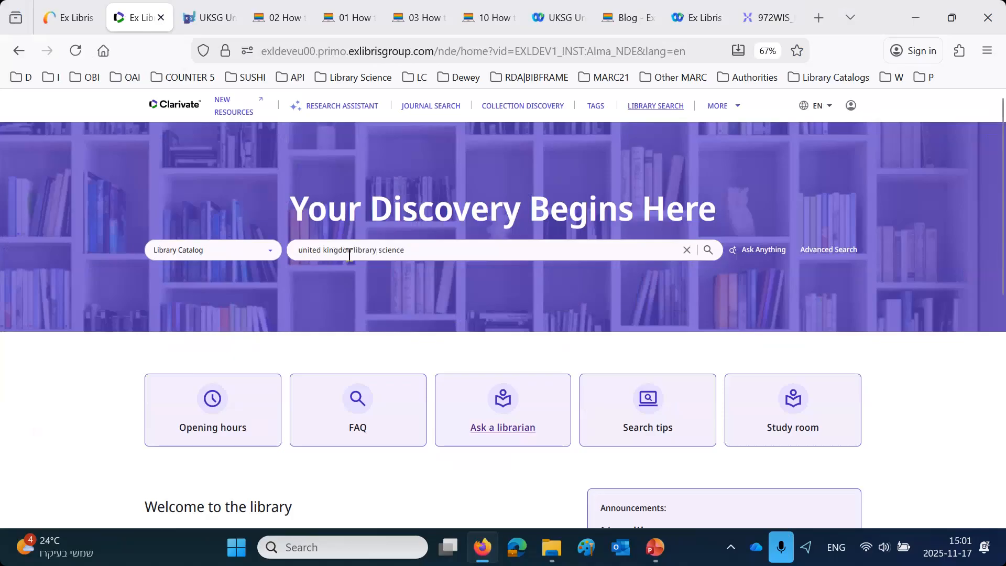
{"action": "key", "text": "BackSpace"}
{"action": "type", "text": "m"}
{"action": "left_click", "coordinate": [705, 252]}
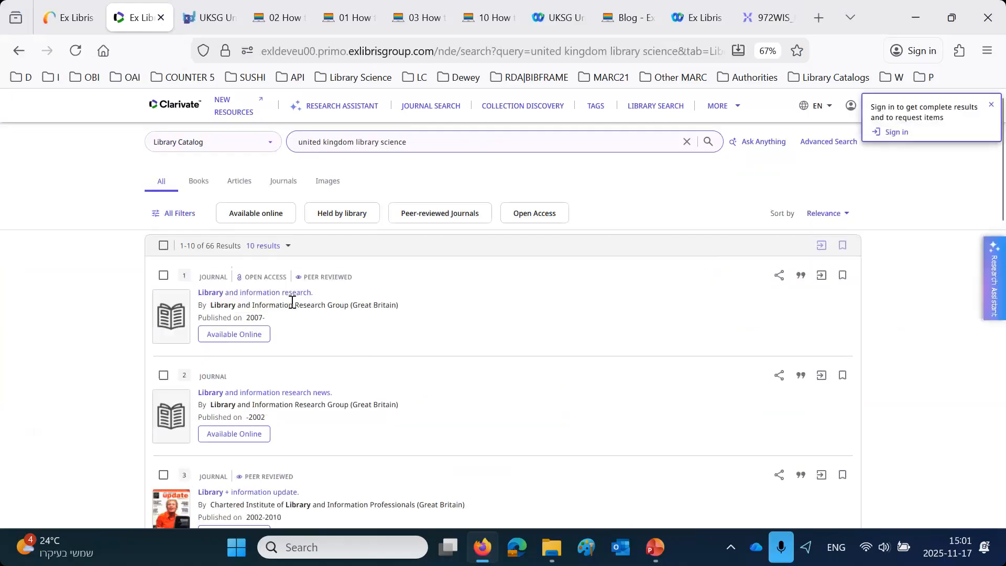
{"action": "scroll", "coordinate": [298, 385], "scroll_direction": "down", "scroll_amount": 2}
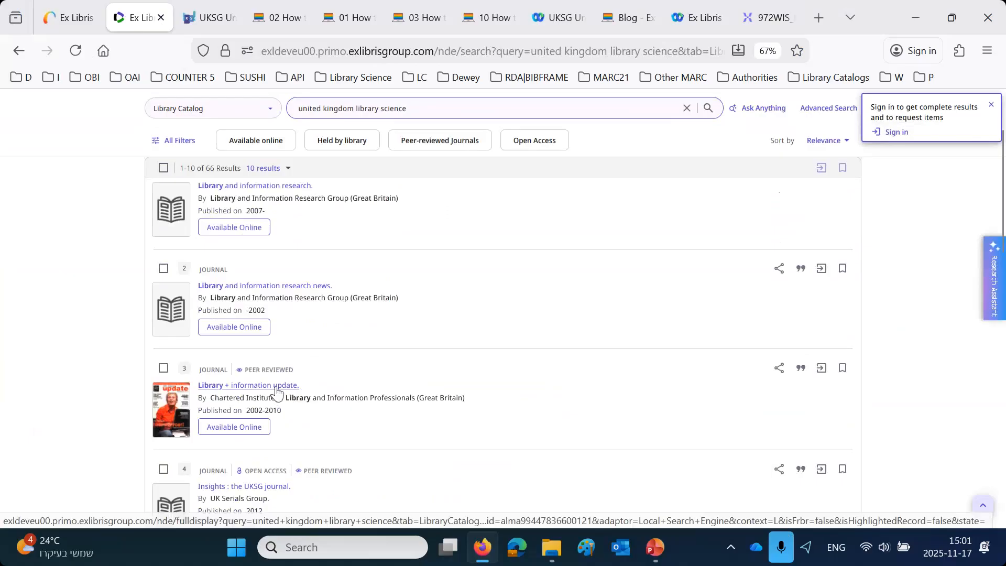
{"action": "scroll", "coordinate": [276, 391], "scroll_direction": "down", "scroll_amount": 6}
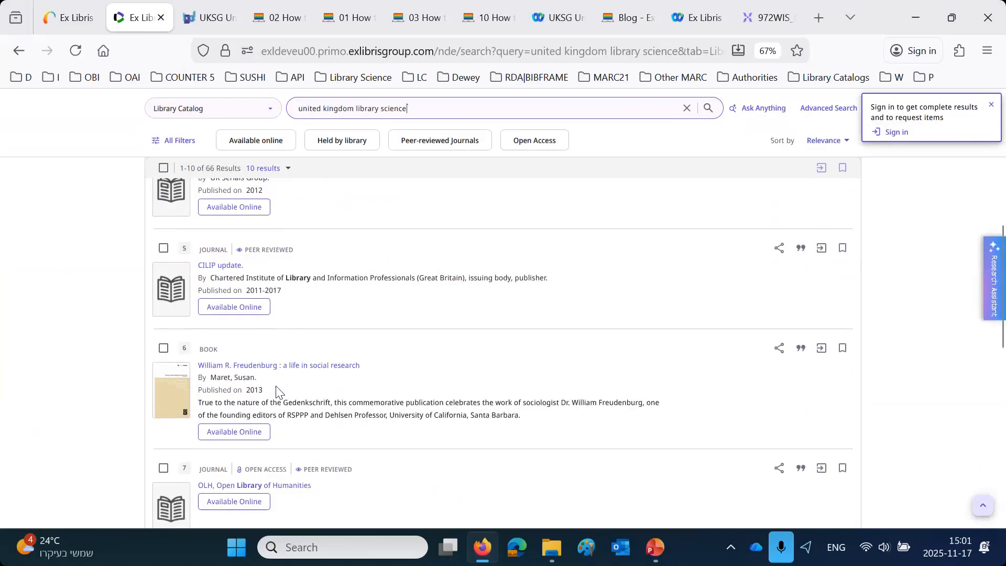
{"action": "scroll", "coordinate": [278, 367], "scroll_direction": "up", "scroll_amount": 7}
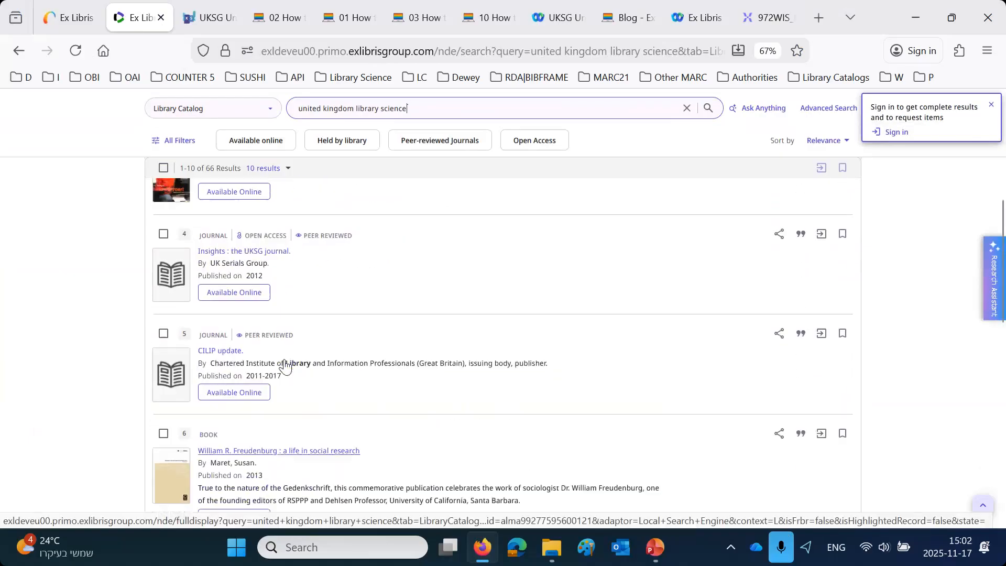
{"action": "left_click", "coordinate": [265, 213]}
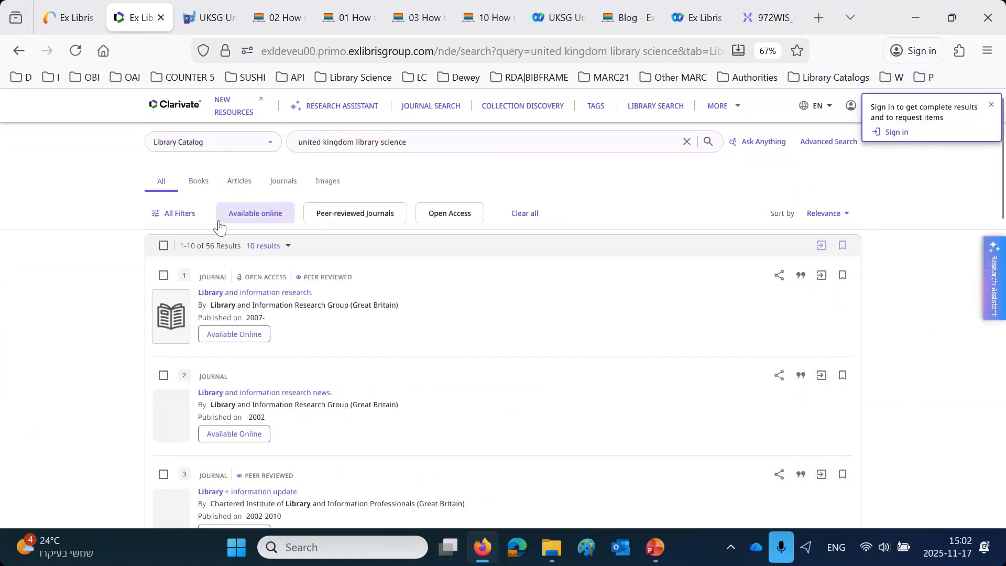
{"action": "left_click", "coordinate": [534, 208]}
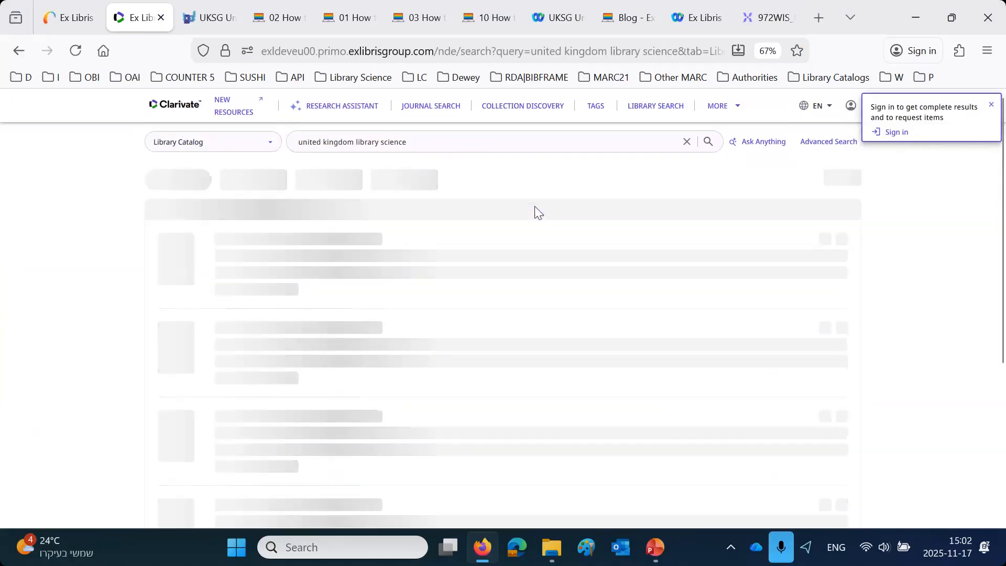
- Limit the results to items held by the library and open the record "European origins of library and information science"
{"action": "left_click", "coordinate": [343, 219]}
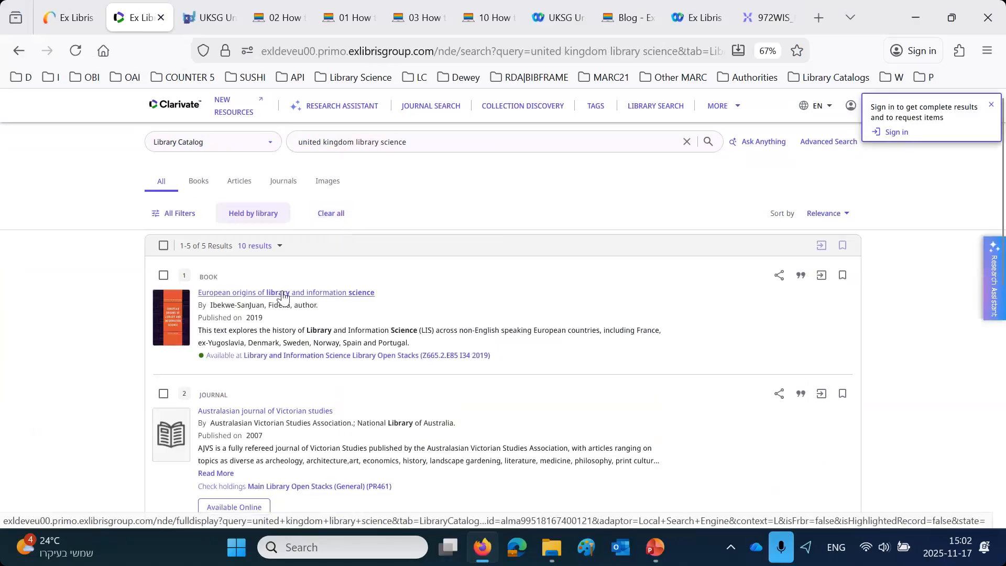
{"action": "left_click", "coordinate": [283, 293]}
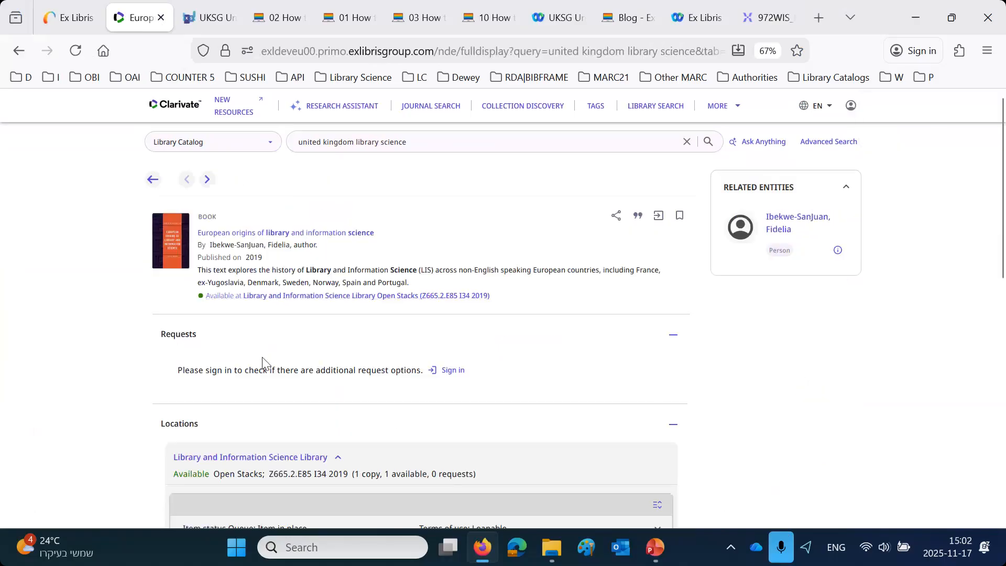
- Compare the sign-in prompt in the record's Requests section with the Sign In flow in Mixpanel, and return to the record
{"action": "left_click_drag", "start_coordinate": [195, 370], "coordinate": [452, 380]}
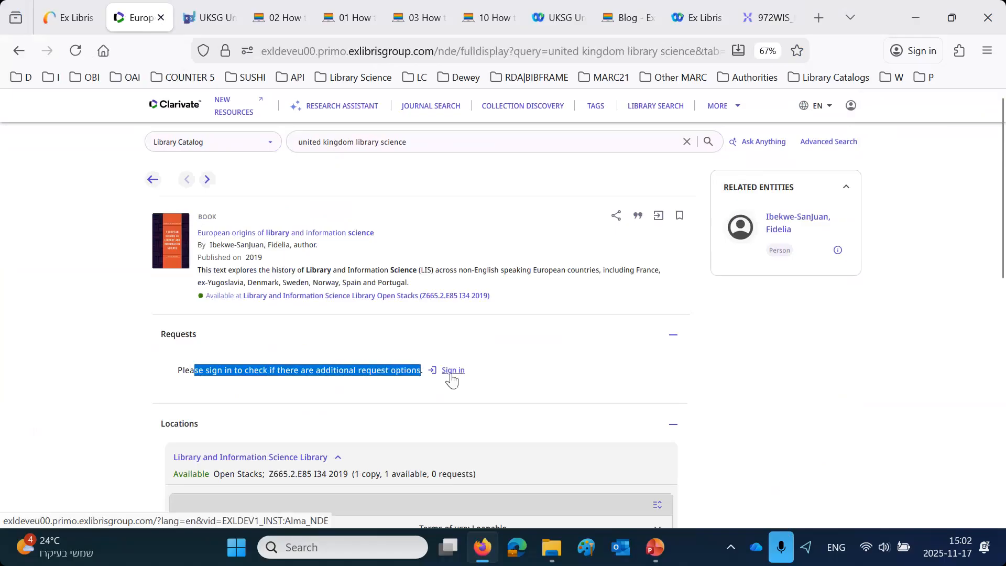
{"action": "left_click", "coordinate": [170, 12]}
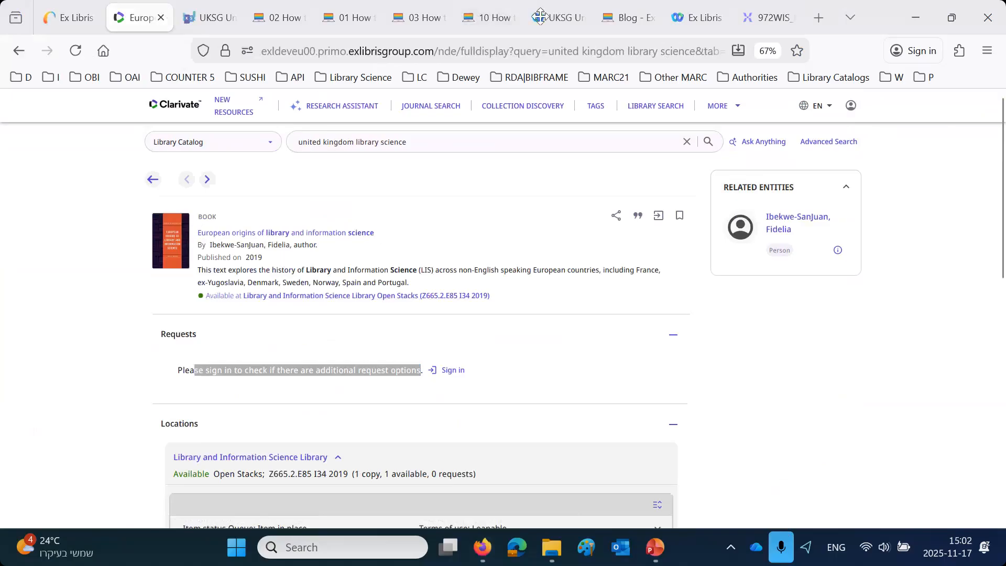
{"action": "left_click", "coordinate": [767, 18]}
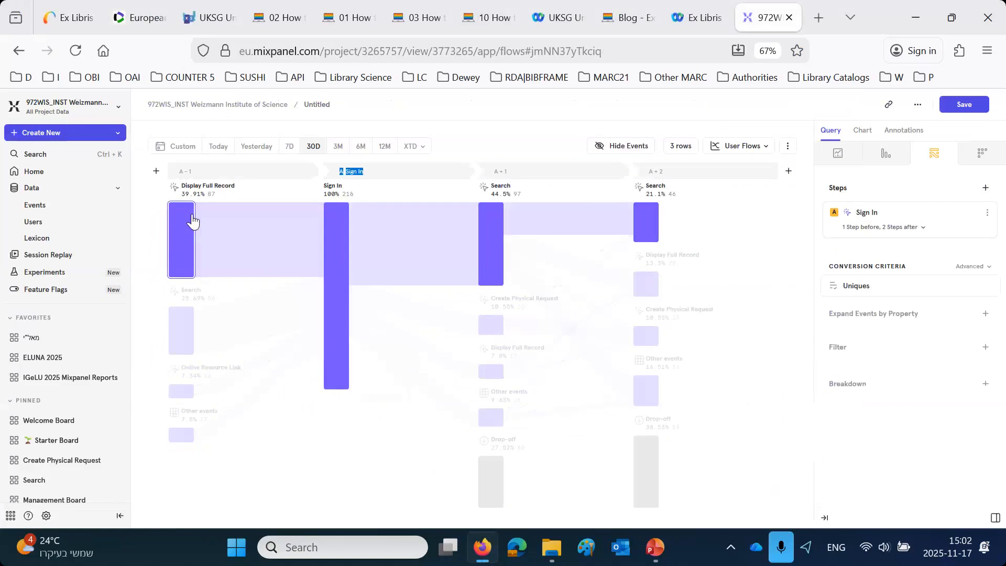
{"action": "left_click", "coordinate": [139, 17]}
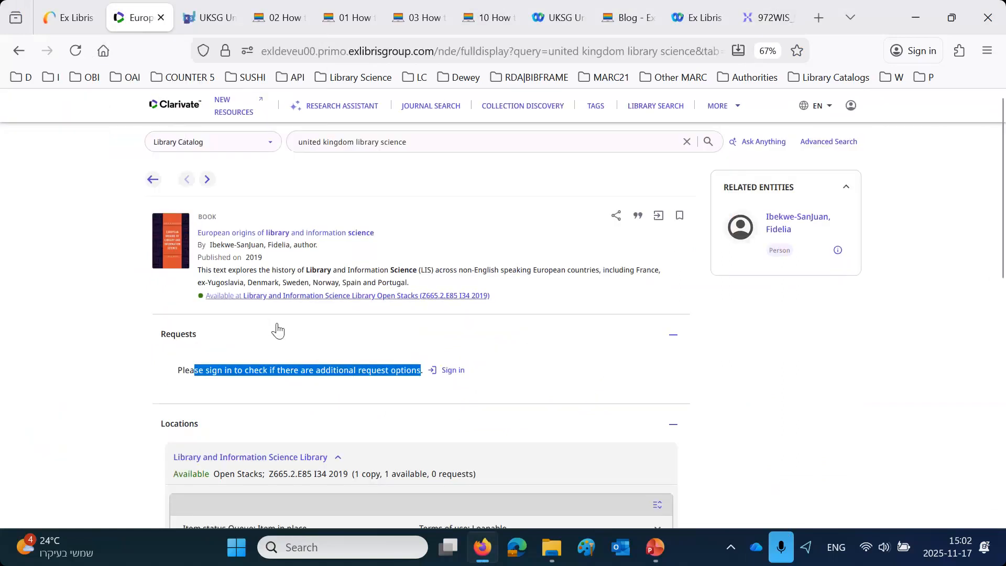
- Sign in to the library site from the record's Requests section with the user ID and password
{"action": "left_click", "coordinate": [454, 370]}
{"action": "left_click", "coordinate": [476, 311]}
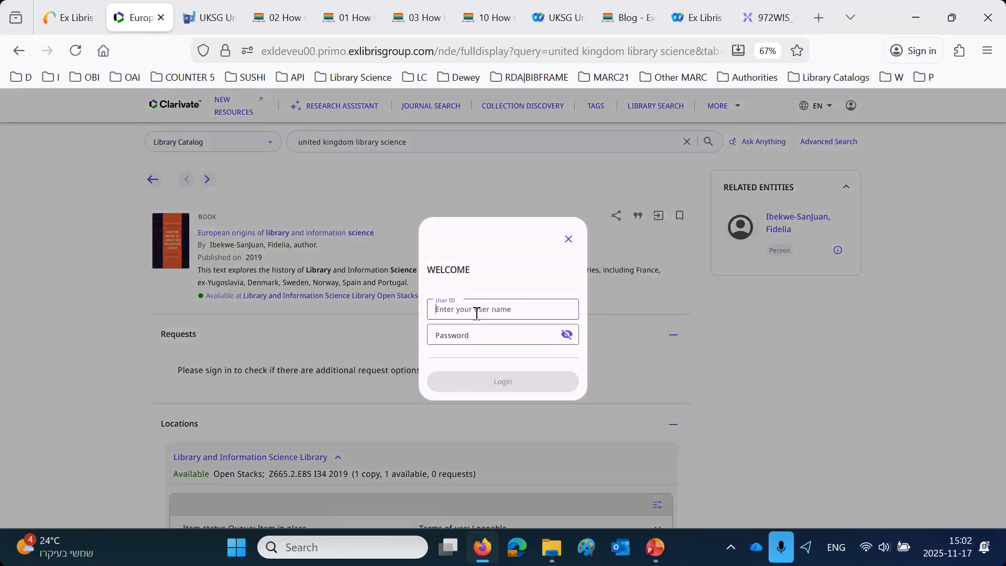
{"action": "left_click", "coordinate": [513, 238]}
{"action": "left_click", "coordinate": [498, 384]}
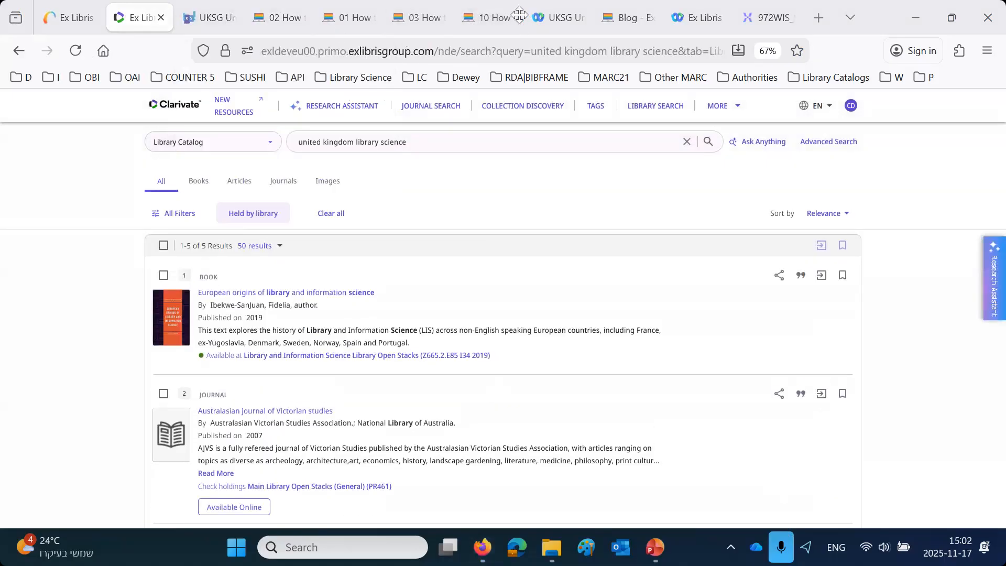
- Check the Search event after Sign In in the Mixpanel flow, and search the library catalog for "united kingdom information science"
{"action": "left_click", "coordinate": [781, 18]}
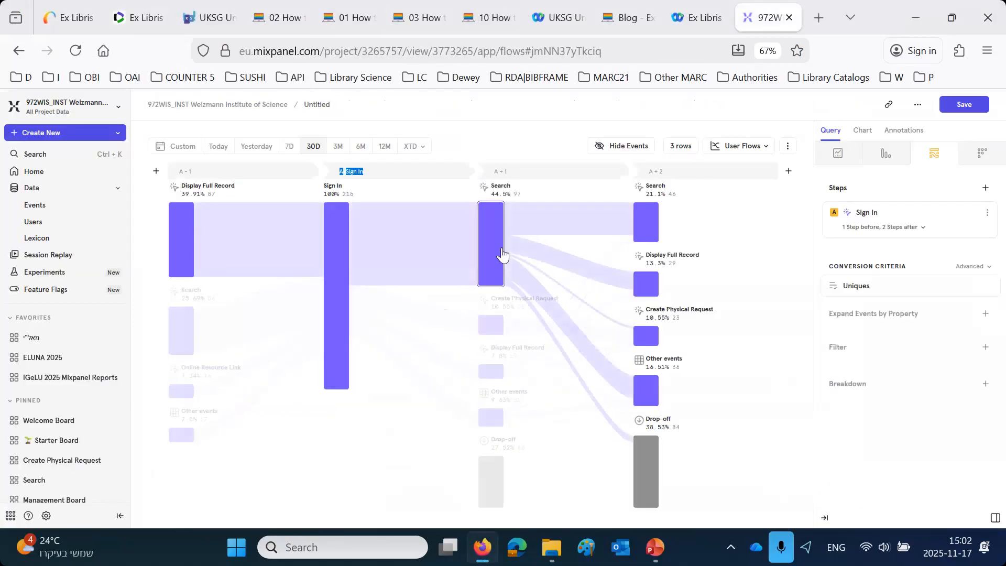
{"action": "left_click", "coordinate": [137, 18]}
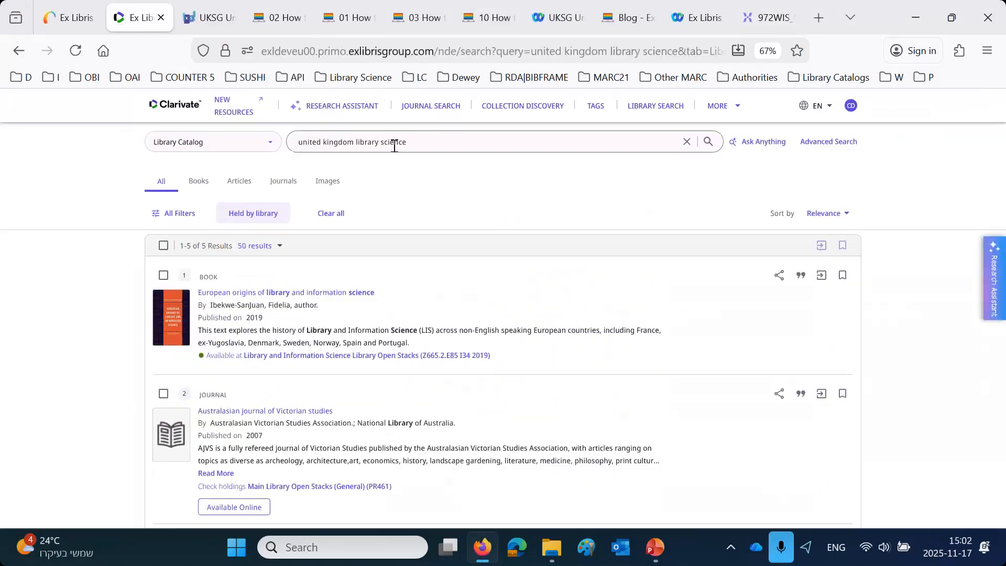
{"action": "double_click", "coordinate": [362, 142]}
{"action": "type", "text": "information"}
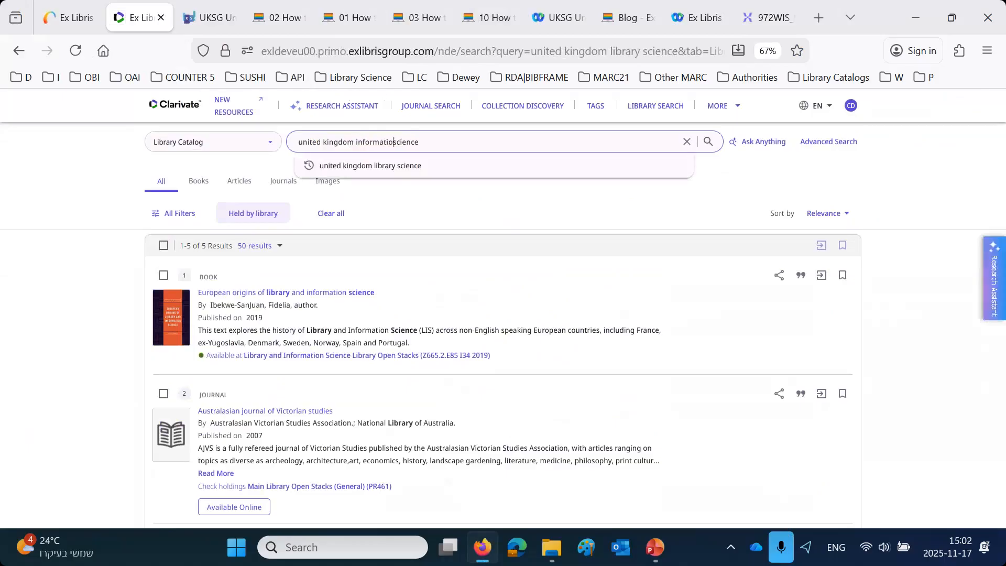
{"action": "key", "text": "Return"}
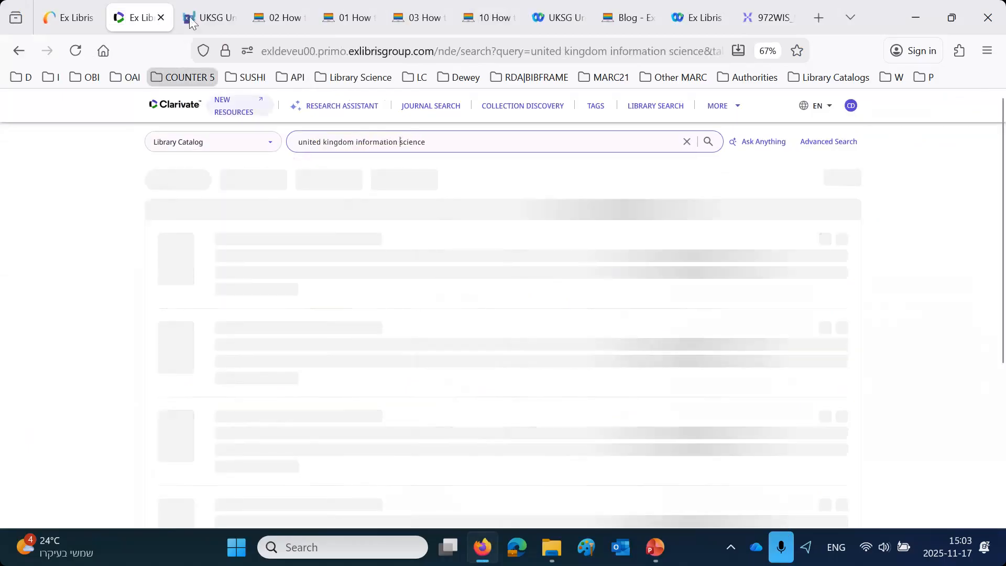
- Return to the Mixpanel flow chart and examine the drop-offs and the paths from Search to the second event after sign-in
{"action": "left_click", "coordinate": [764, 18]}
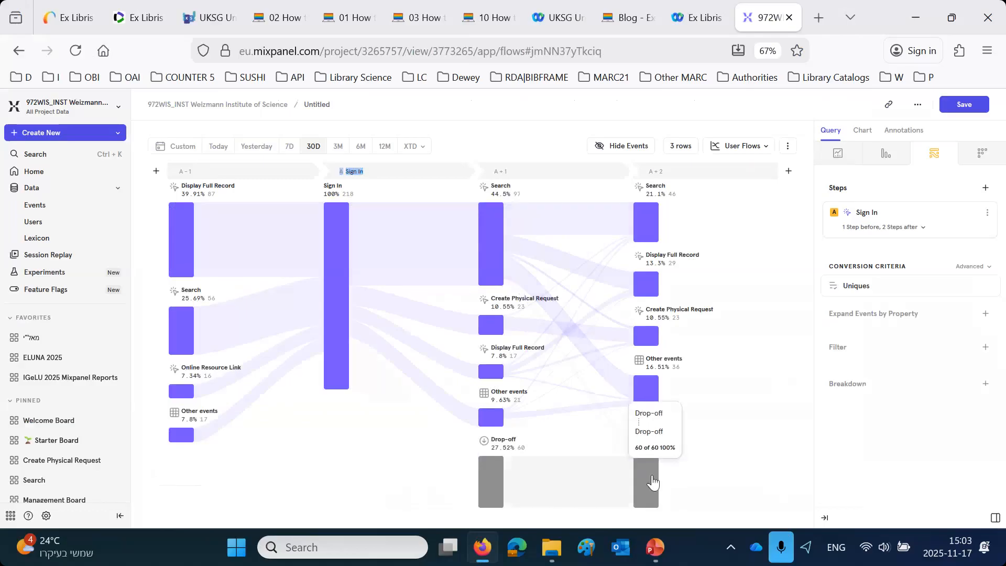
{"action": "mouse_move", "coordinate": [536, 283]}
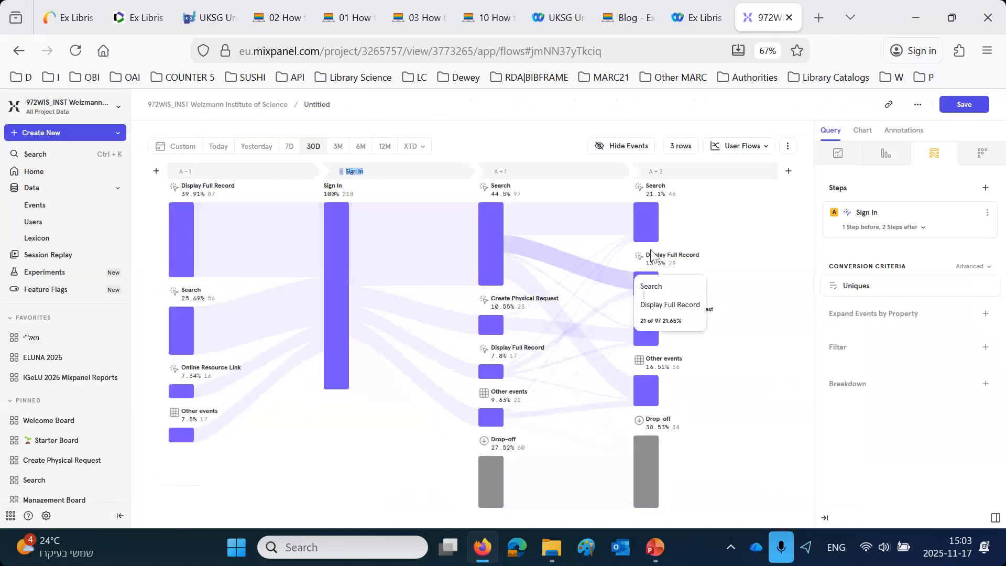
{"action": "mouse_move", "coordinate": [561, 219]}
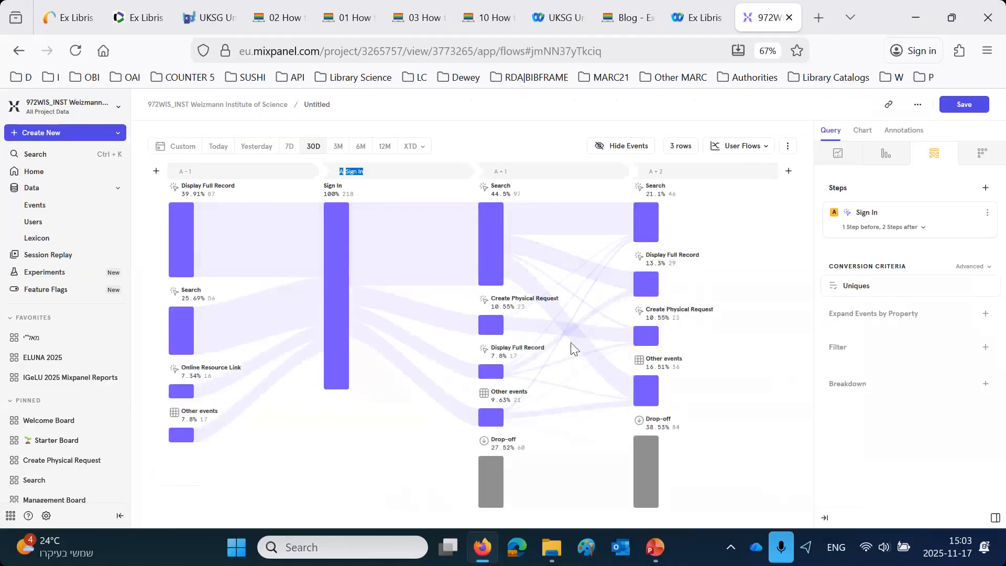
- Save the flow report to the Official UKSG Board
{"action": "left_click", "coordinate": [951, 110]}
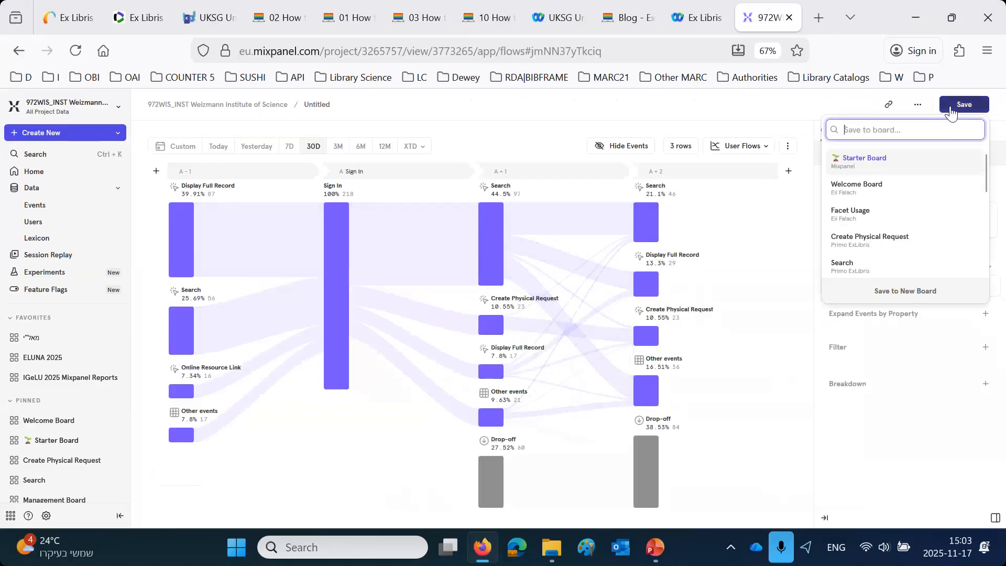
{"action": "scroll", "coordinate": [949, 189], "scroll_direction": "down", "scroll_amount": 5}
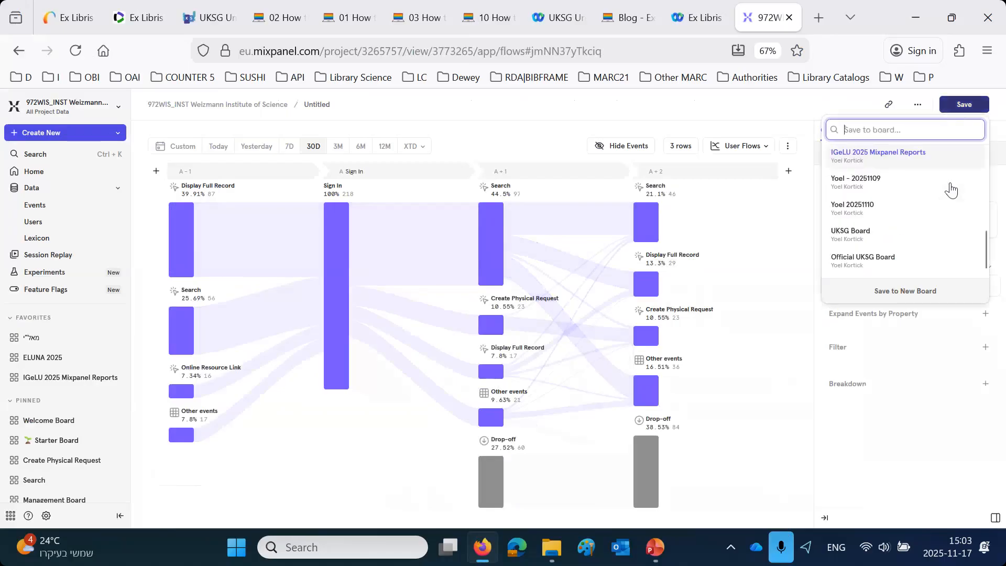
{"action": "left_click", "coordinate": [854, 258]}
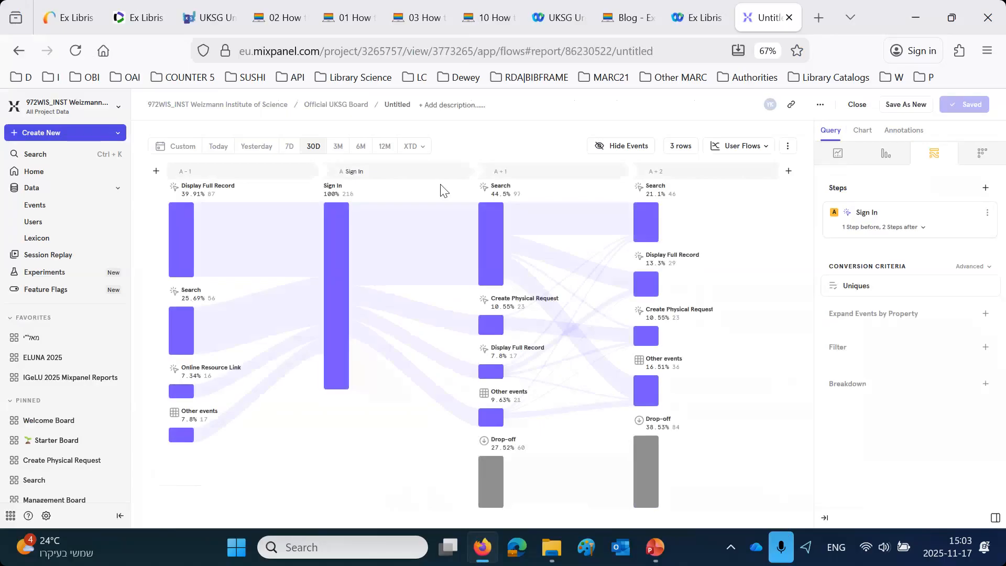
- Rename the untitled flow report as "Event flows before and after sign in"
{"action": "left_click", "coordinate": [397, 104]}
{"action": "key", "text": "ctrl+a"}
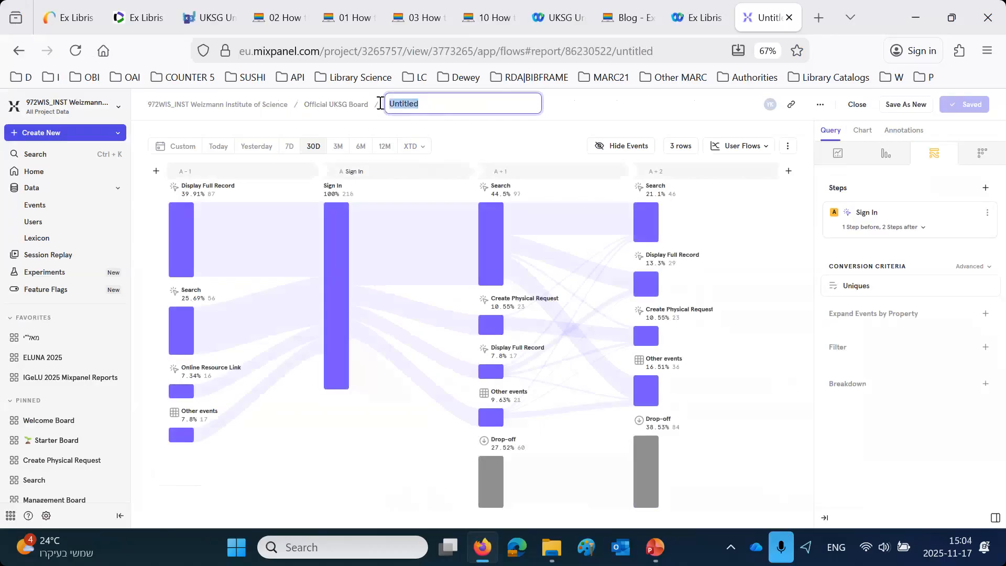
{"action": "type", "text": "Event flows before and after si"}
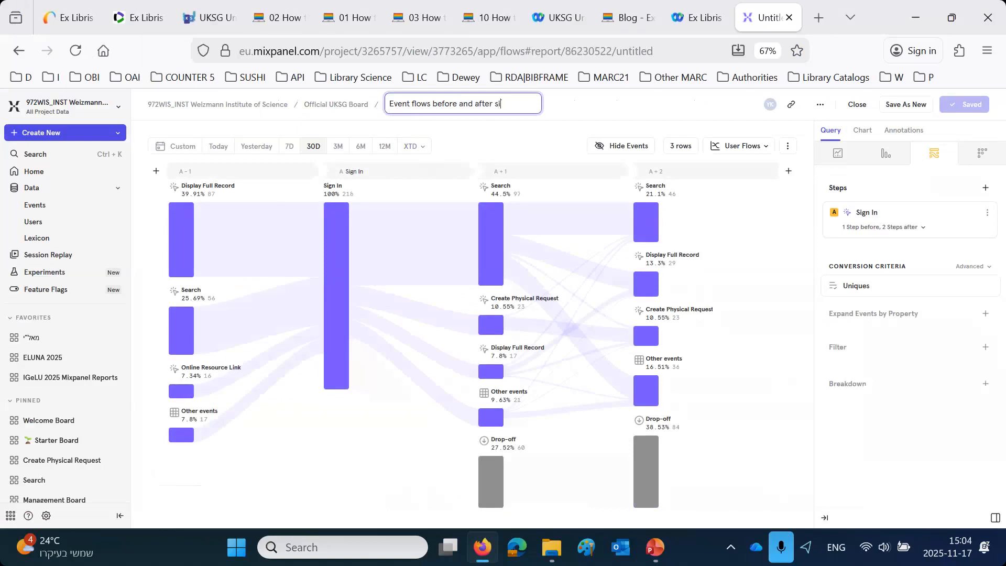
{"action": "type", "text": "gn in"}
{"action": "key", "text": "Return"}
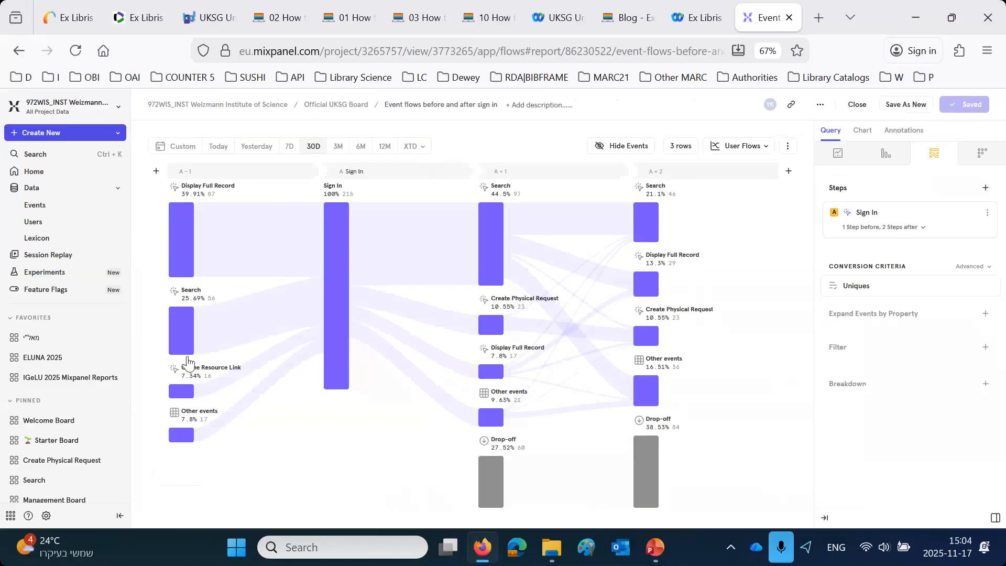
- Open the Official UKSG Board from your own content
{"action": "scroll", "coordinate": [95, 418], "scroll_direction": "down", "scroll_amount": 1}
{"action": "scroll", "coordinate": [94, 418], "scroll_direction": "down", "scroll_amount": 3}
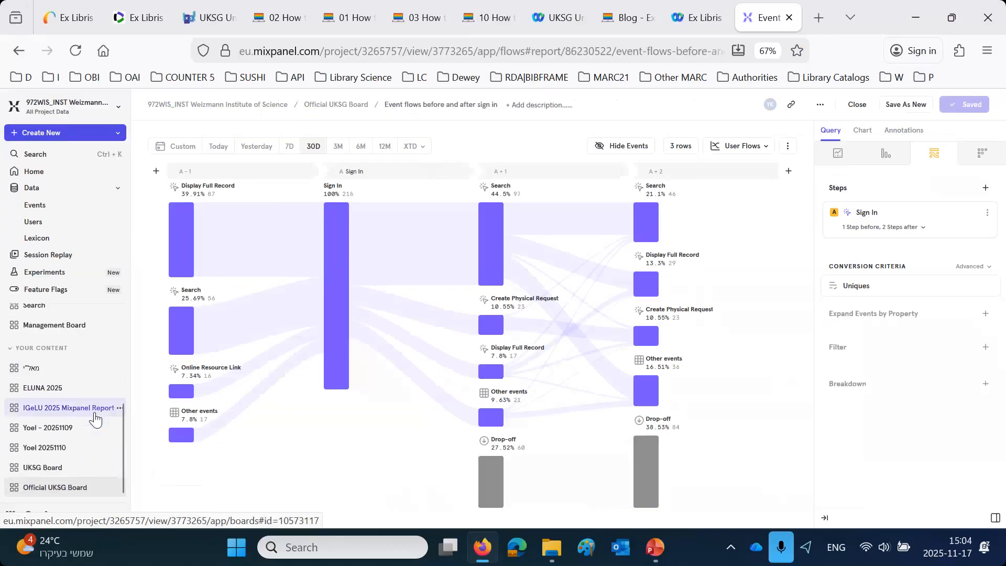
{"action": "left_click", "coordinate": [112, 489]}
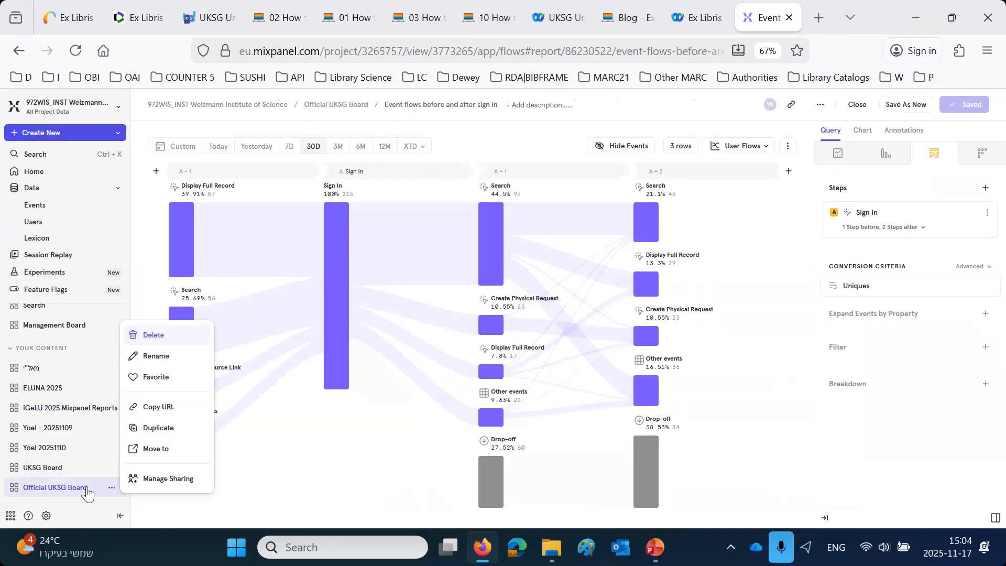
{"action": "left_click", "coordinate": [61, 490]}
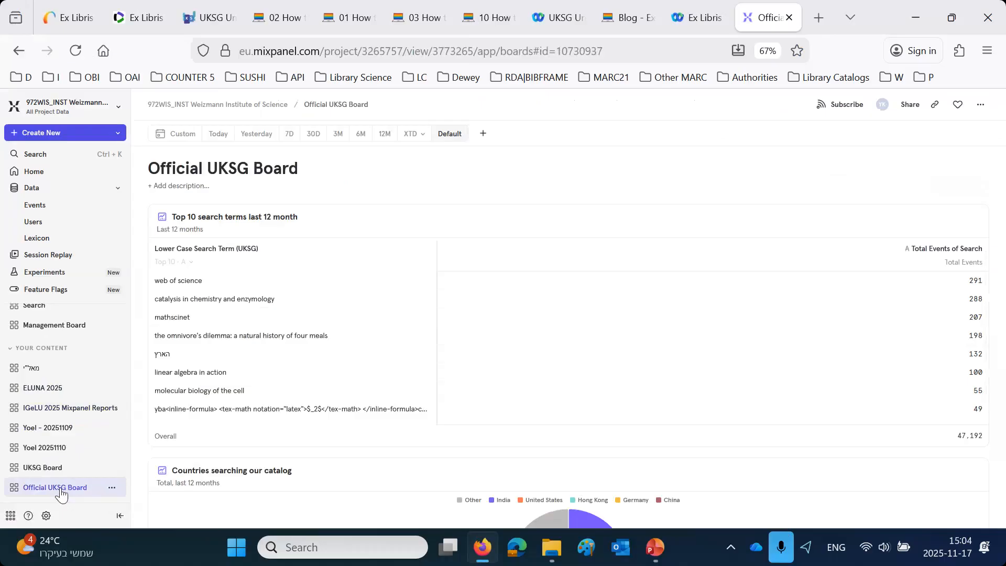
- Place the "Countries searching our catalog" report in the same row as the top 10 search terms report, ahead of it
{"action": "scroll", "coordinate": [480, 321], "scroll_direction": "down", "scroll_amount": 1}
{"action": "scroll", "coordinate": [480, 320], "scroll_direction": "up", "scroll_amount": 1}
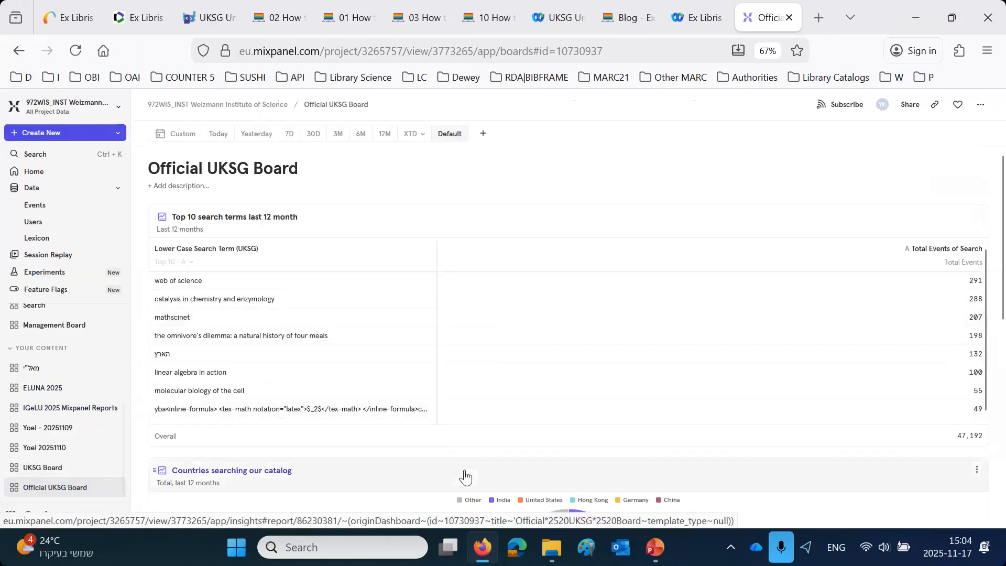
{"action": "left_click_drag", "start_coordinate": [464, 476], "coordinate": [390, 372]}
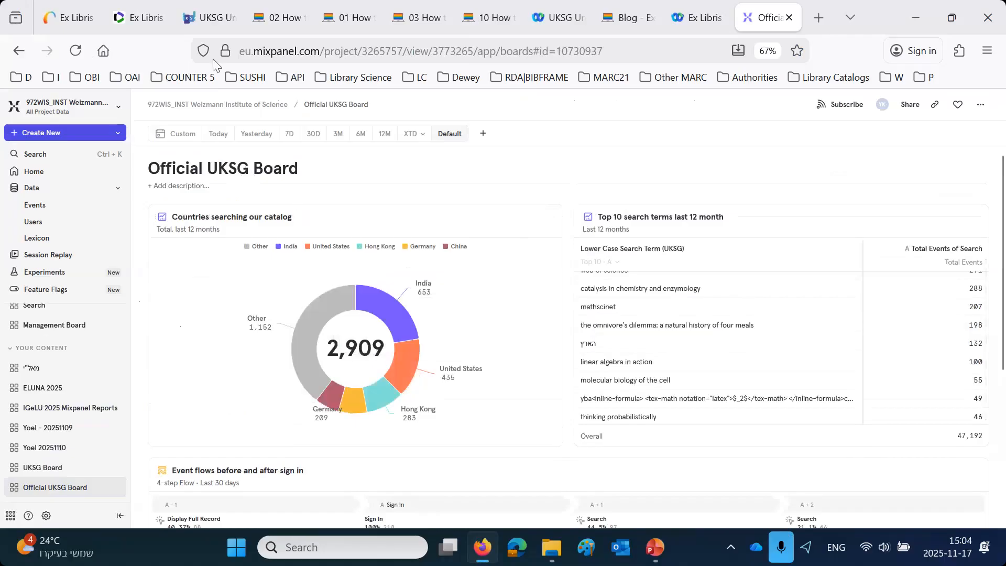
- Capture the UKSG logo with its "Connecting the Knowledge Community" tagline from the seminar page and paste it into Paint
{"action": "left_click", "coordinate": [209, 20]}
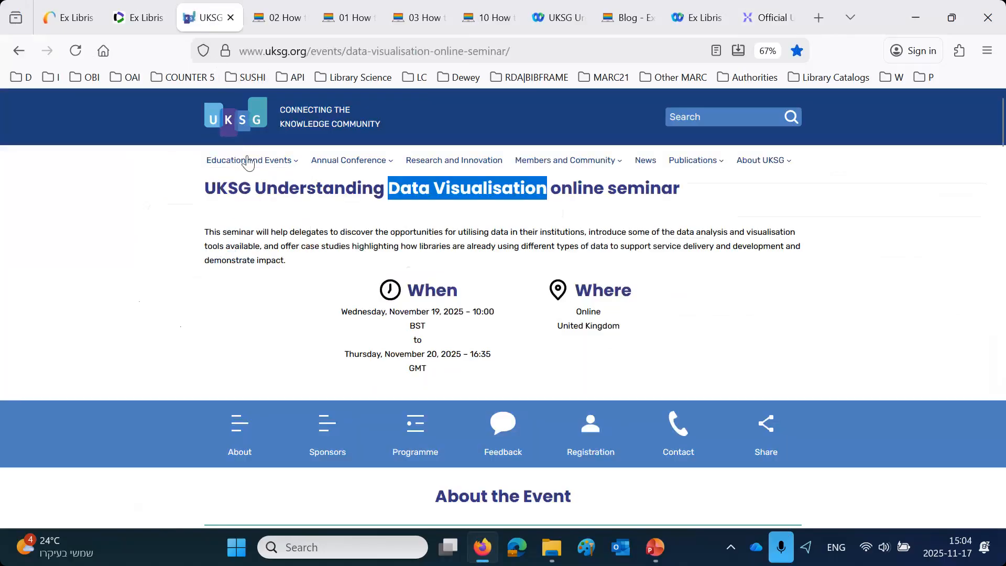
{"action": "key", "text": "super+shift+s"}
{"action": "left_click_drag", "start_coordinate": [199, 91], "coordinate": [385, 140]}
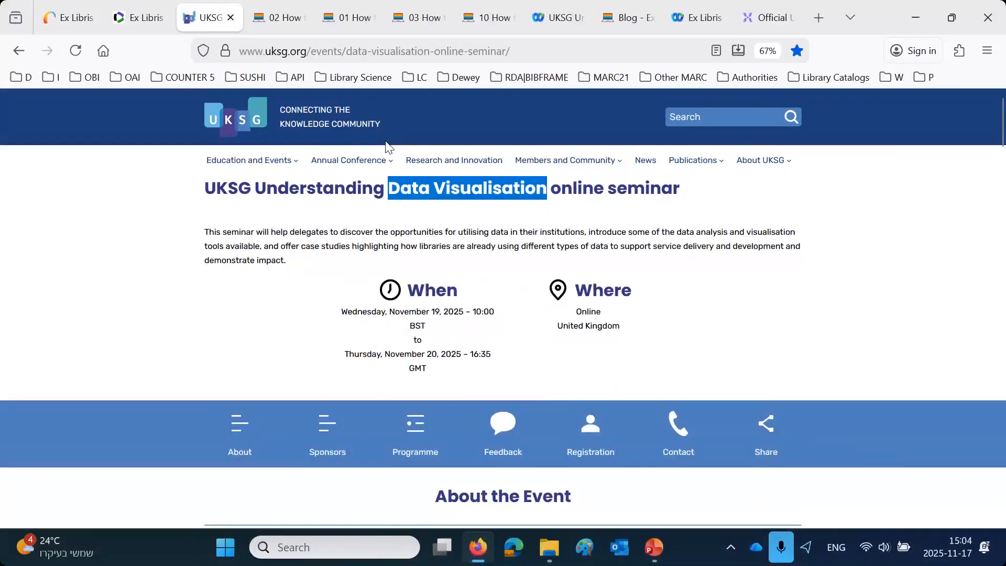
{"action": "left_click", "coordinate": [592, 556]}
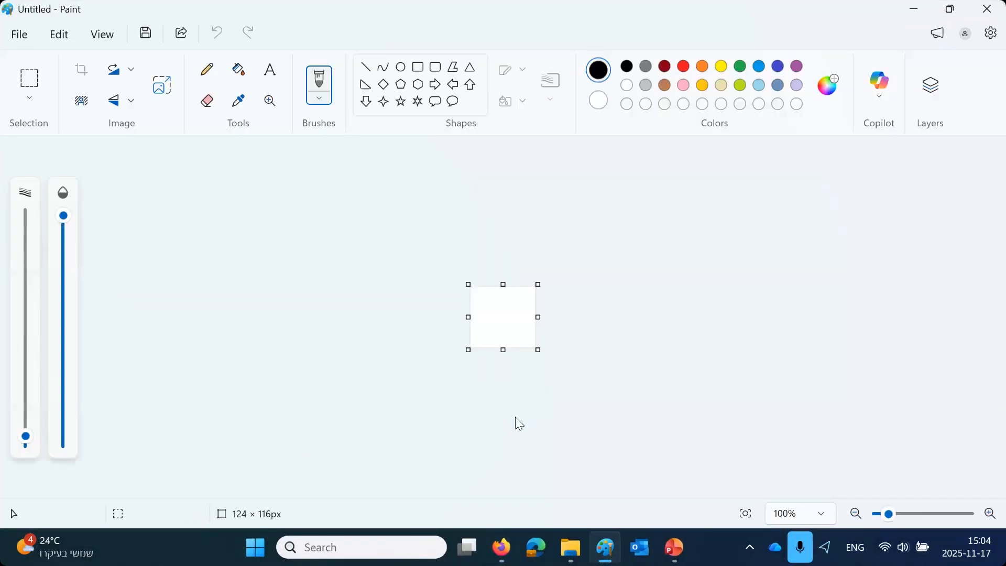
{"action": "key", "text": "ctrl+v"}
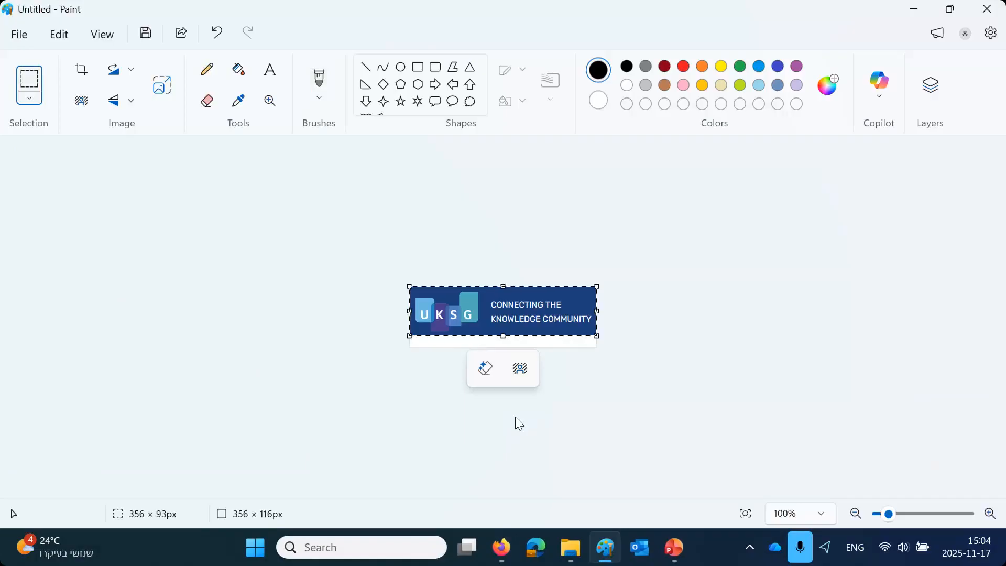
- Crop the Paint canvas to the pasted logo
{"action": "left_click", "coordinate": [21, 39]}
{"action": "mouse_move", "coordinate": [84, 192]}
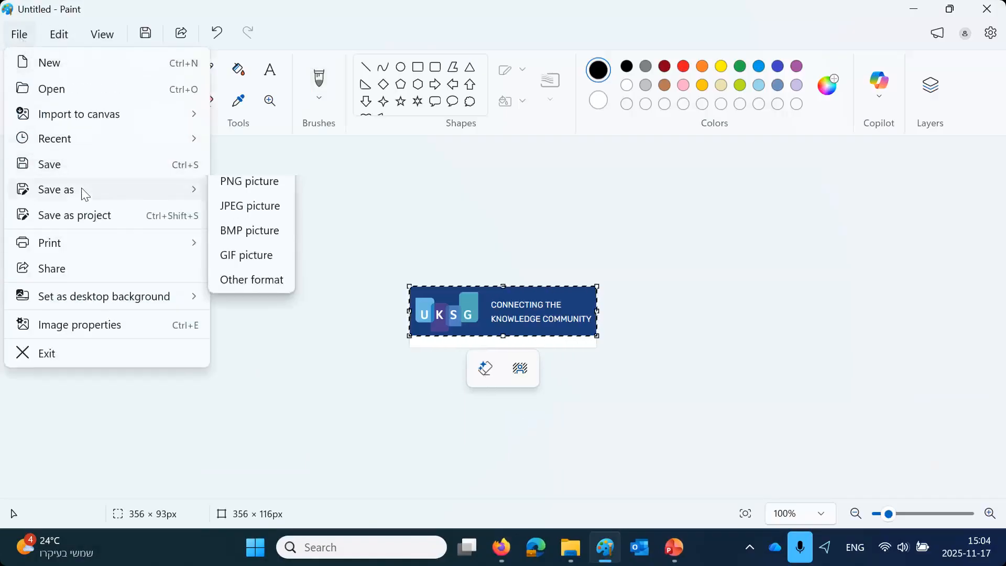
{"action": "left_click", "coordinate": [445, 240]}
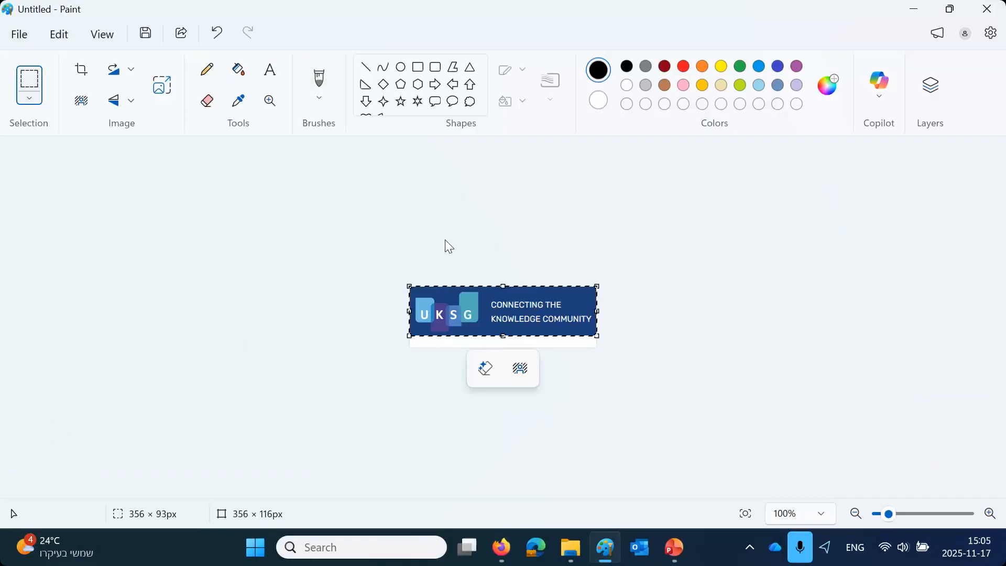
{"action": "left_click", "coordinate": [82, 70]}
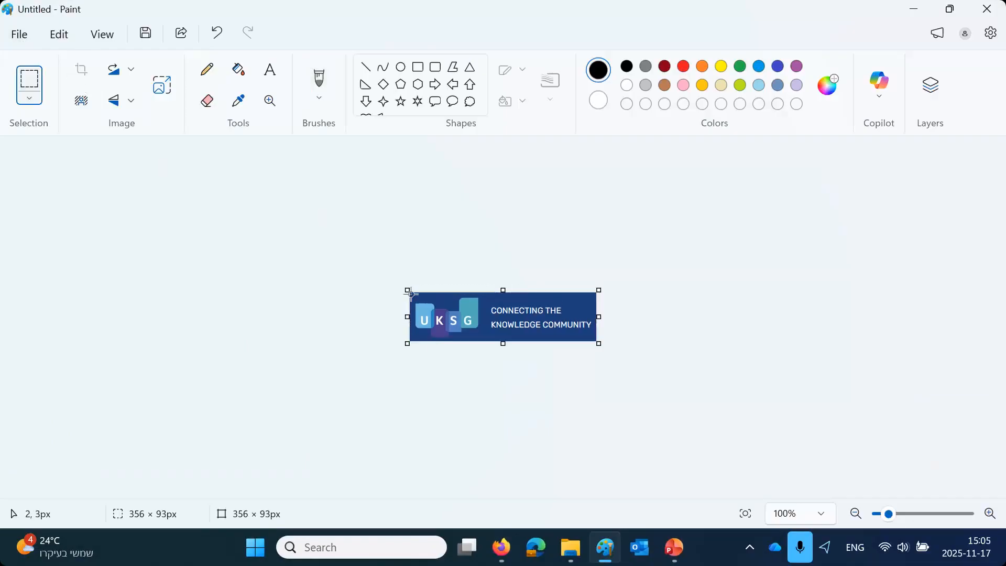
- Save the logo image as a PNG named "UKSG Icon" in the Downloads folder
{"action": "left_click", "coordinate": [20, 35]}
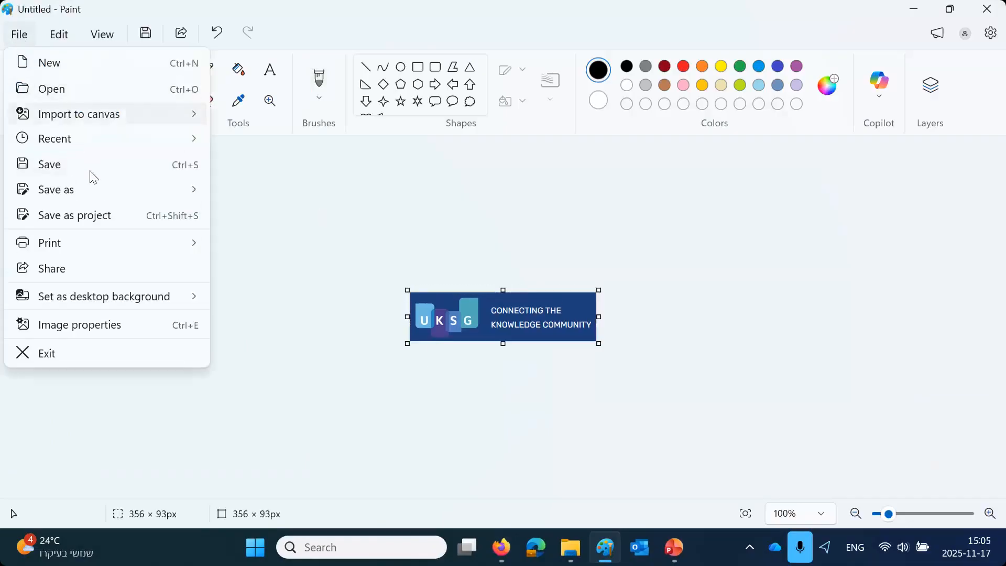
{"action": "mouse_move", "coordinate": [94, 197]}
{"action": "left_click", "coordinate": [244, 191]}
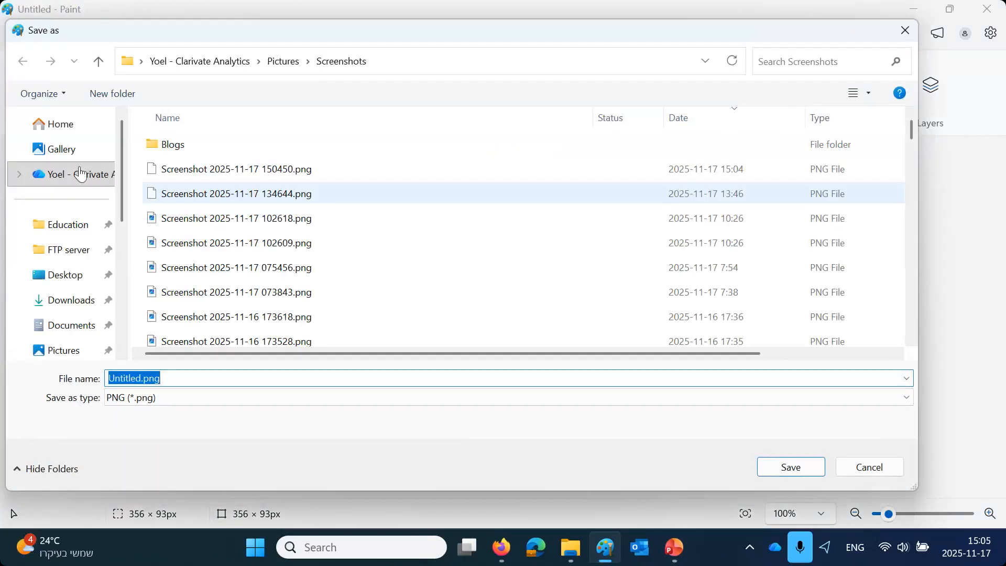
{"action": "left_click", "coordinate": [78, 309]}
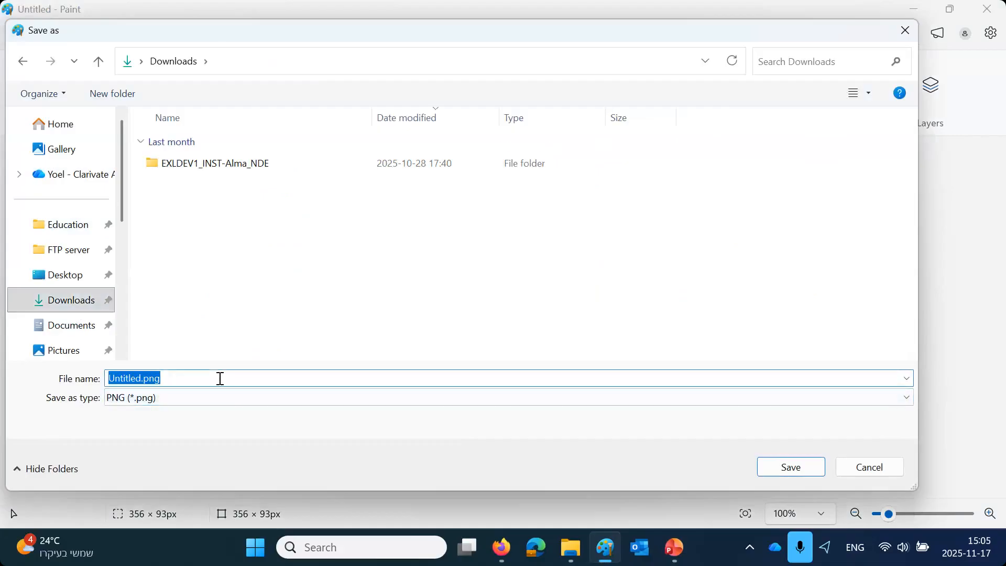
{"action": "type", "text": "UKSG Icon"}
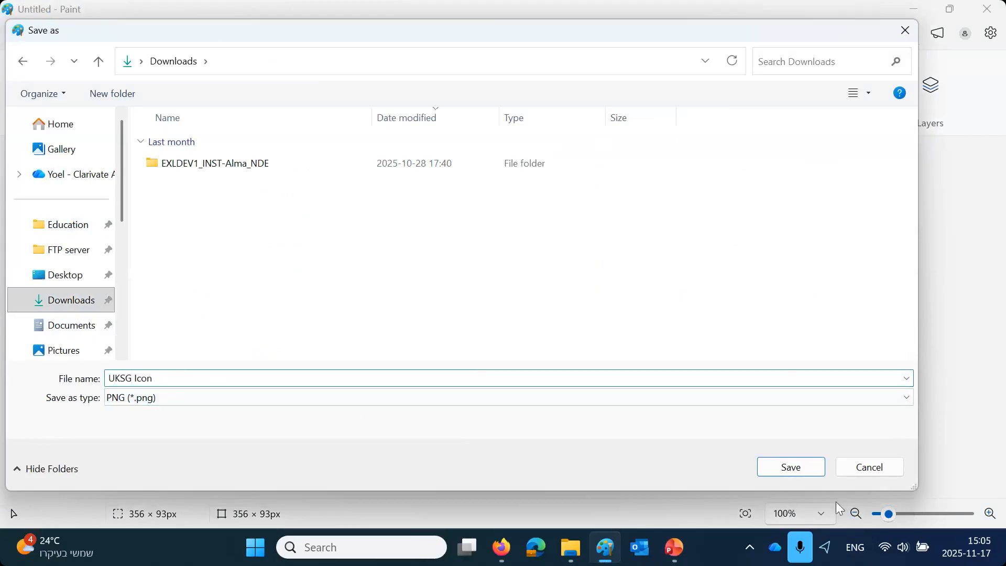
{"action": "left_click", "coordinate": [805, 473]}
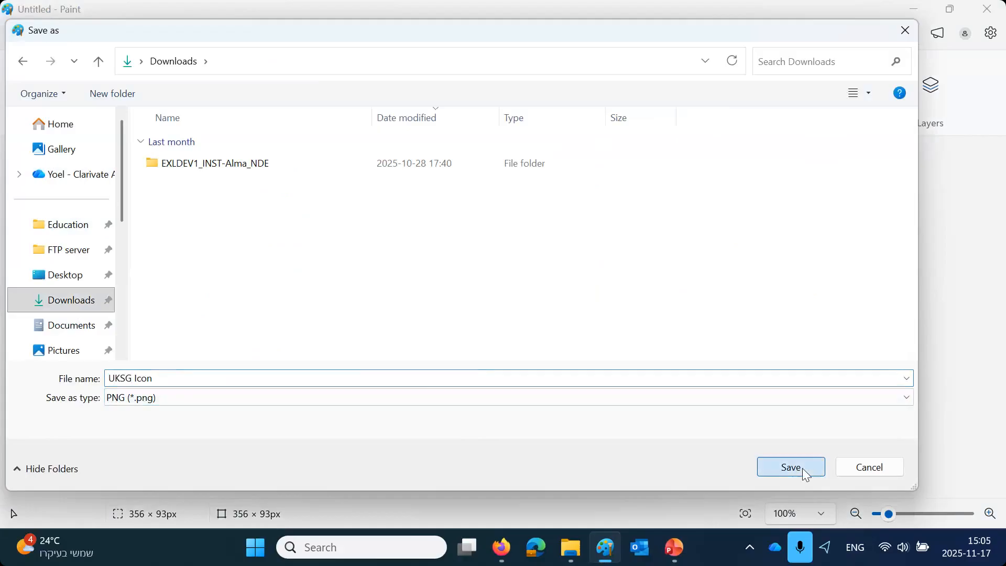
- Switch to the Official UKSG Board in Firefox and add a media card containing the image "UKSG icon 33 percent.png"
{"action": "left_click", "coordinate": [502, 558]}
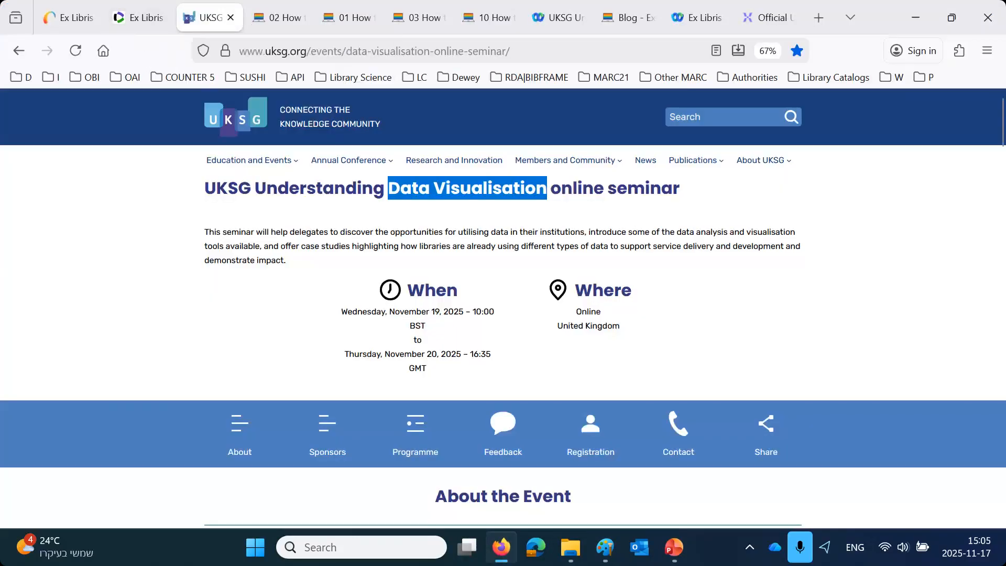
{"action": "left_click", "coordinate": [766, 17]}
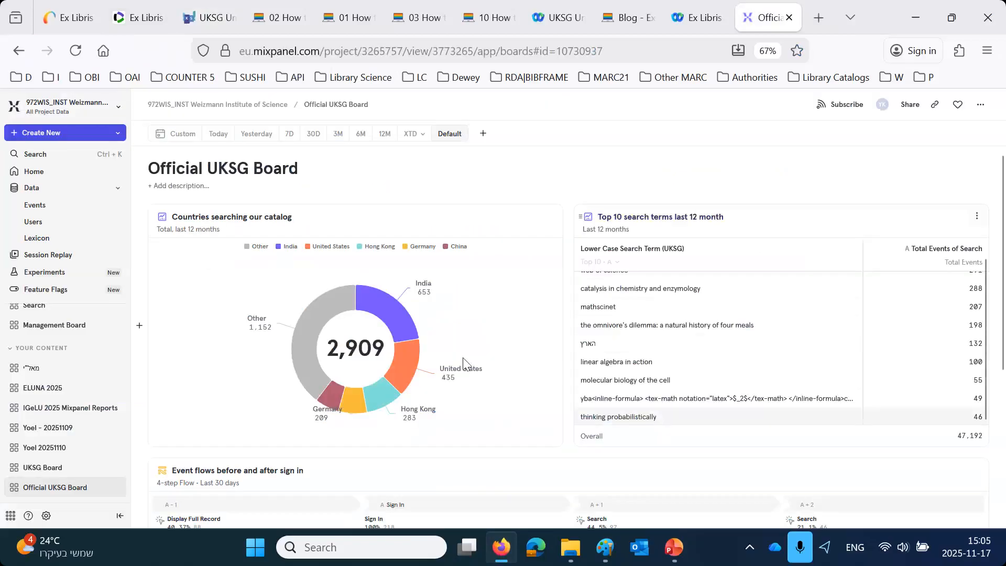
{"action": "scroll", "coordinate": [423, 352], "scroll_direction": "down", "scroll_amount": 5}
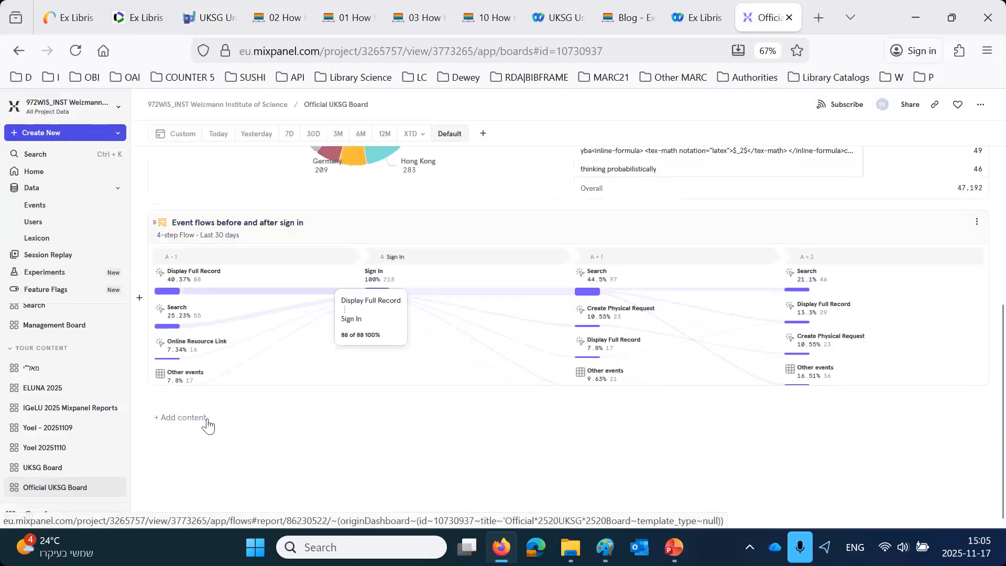
{"action": "left_click", "coordinate": [159, 421]}
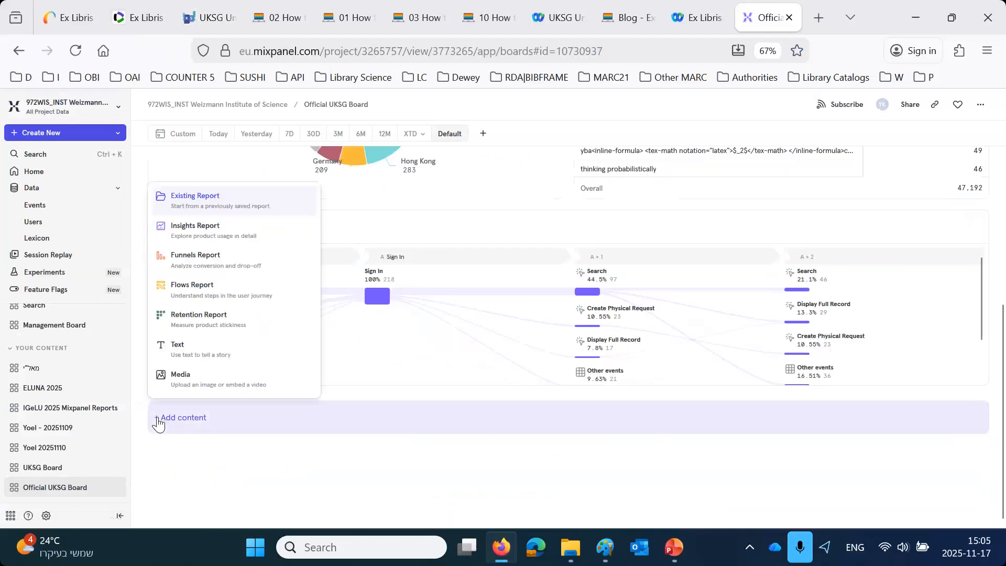
{"action": "left_click", "coordinate": [182, 377]}
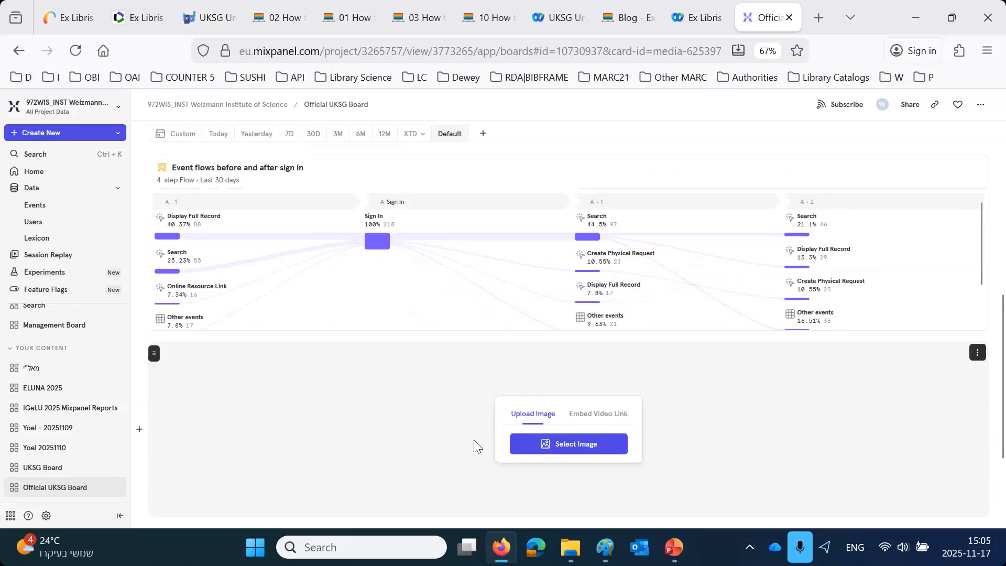
{"action": "left_click", "coordinate": [575, 448]}
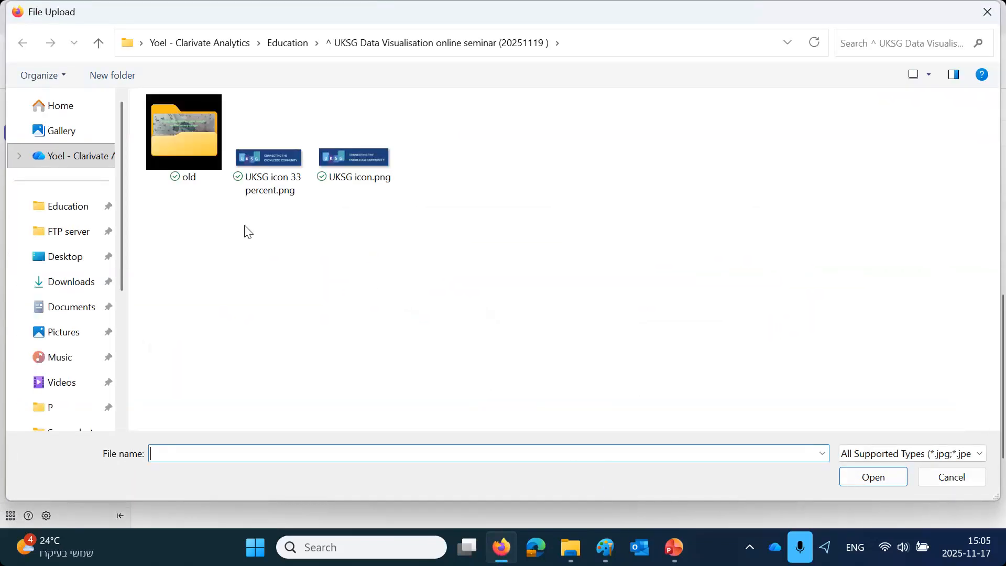
{"action": "double_click", "coordinate": [270, 167]}
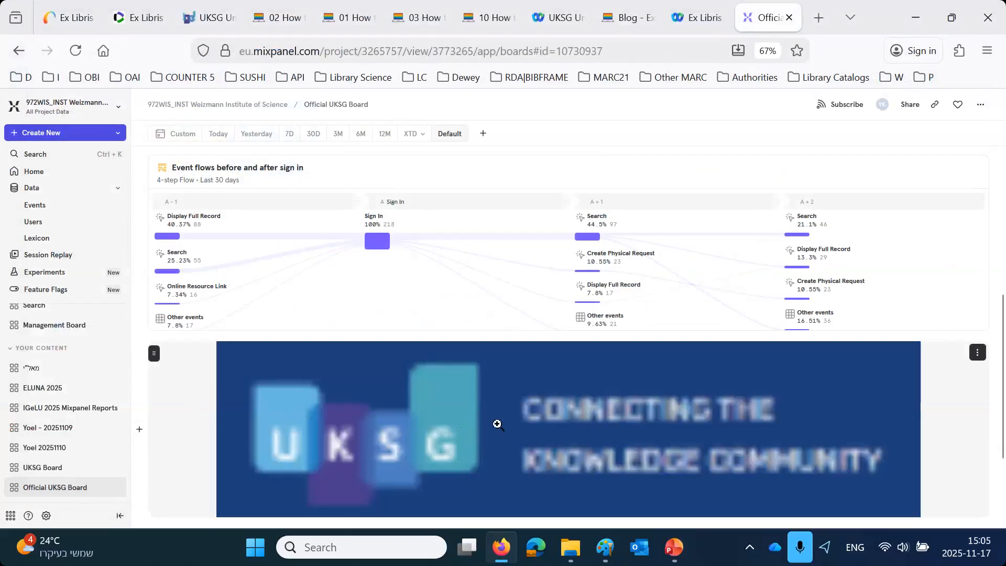
- Move the UKSG logo card into the row of the "Countries searching our catalog" report, ahead of it
{"action": "left_click_drag", "start_coordinate": [154, 353], "coordinate": [183, 262]}
{"action": "scroll", "coordinate": [382, 433], "scroll_direction": "up", "scroll_amount": 5}
{"action": "left_click_drag", "start_coordinate": [154, 469], "coordinate": [225, 385]}
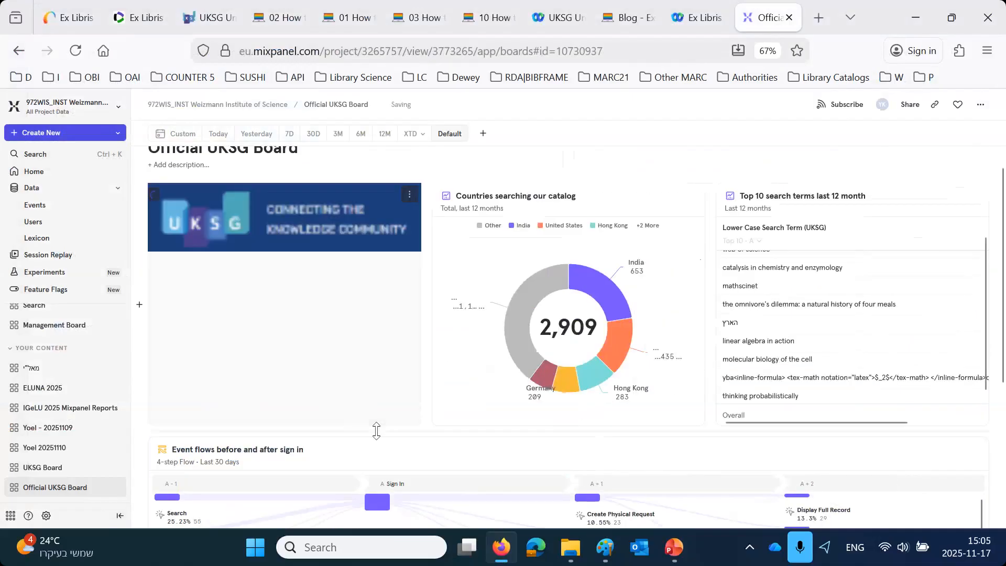
{"action": "scroll", "coordinate": [544, 490], "scroll_direction": "up", "scroll_amount": 1}
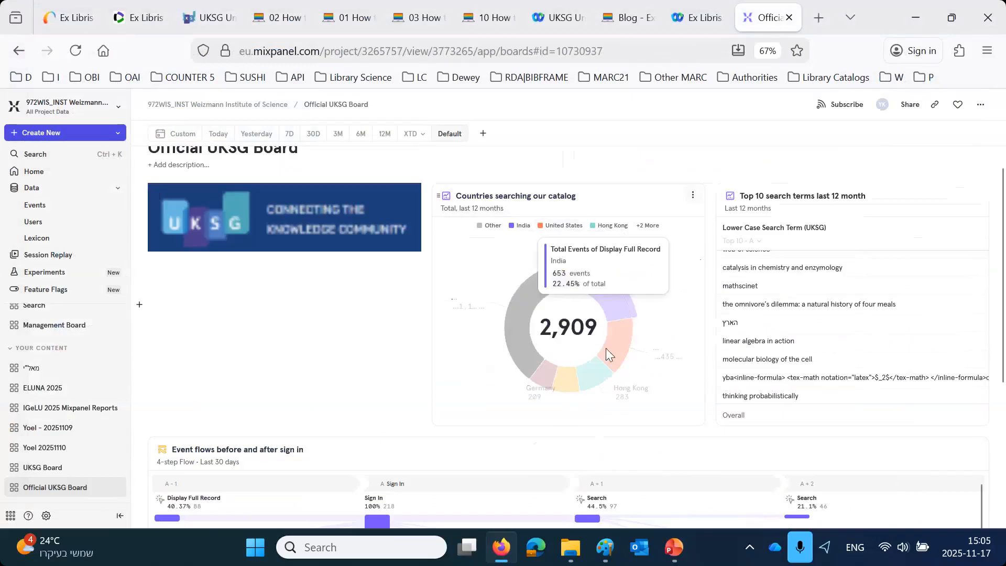
- Move the "Top 10 search terms last 12 month" report into its own row above the event flows report
{"action": "mouse_move", "coordinate": [536, 360]}
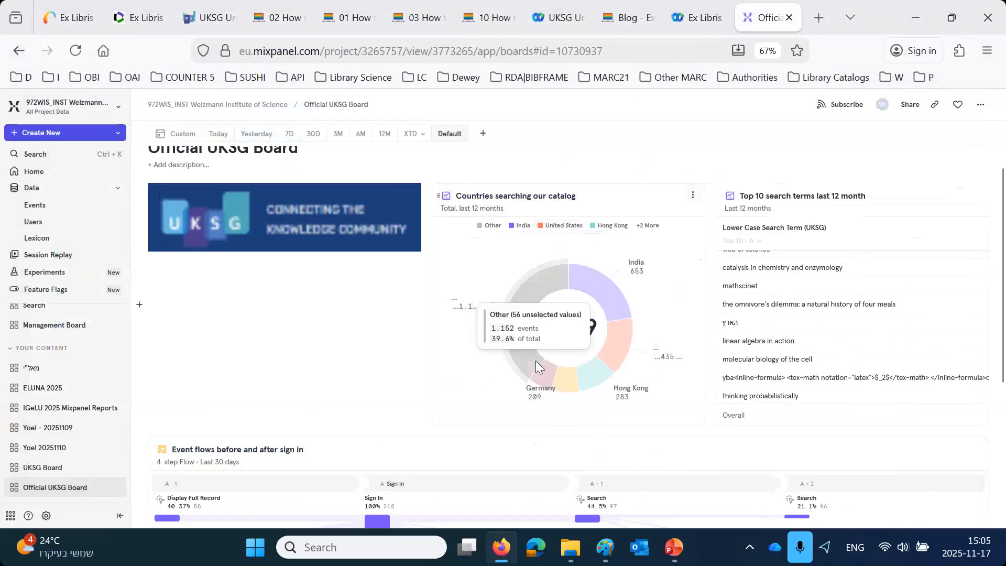
{"action": "scroll", "coordinate": [655, 309], "scroll_direction": "down", "scroll_amount": 1}
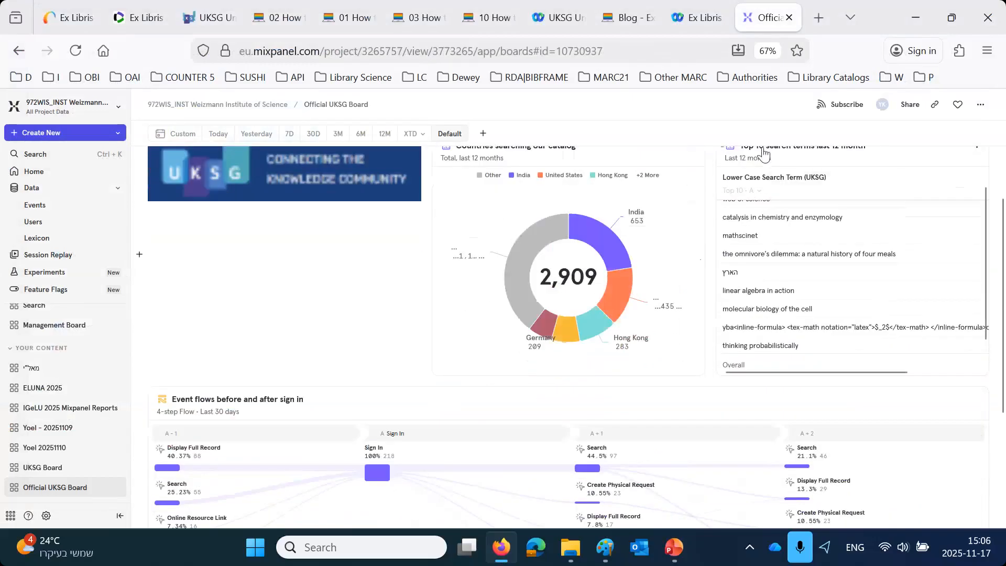
{"action": "left_click_drag", "start_coordinate": [763, 153], "coordinate": [671, 436]}
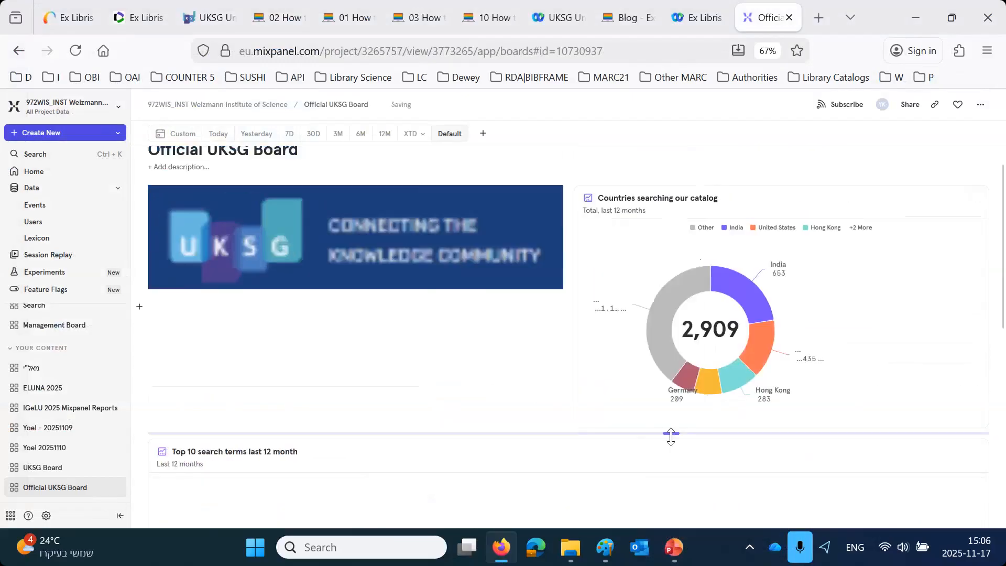
- Widen the search term column in the top 10 report, shorten the logo row and make the top 10 report's row taller
{"action": "scroll", "coordinate": [575, 431], "scroll_direction": "down", "scroll_amount": 3}
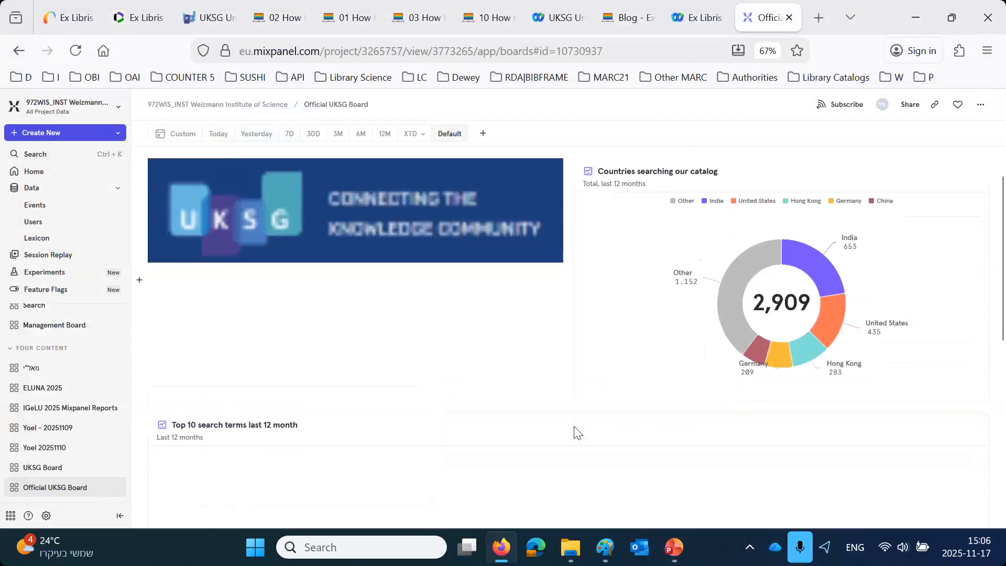
{"action": "left_click_drag", "start_coordinate": [437, 341], "coordinate": [465, 346]}
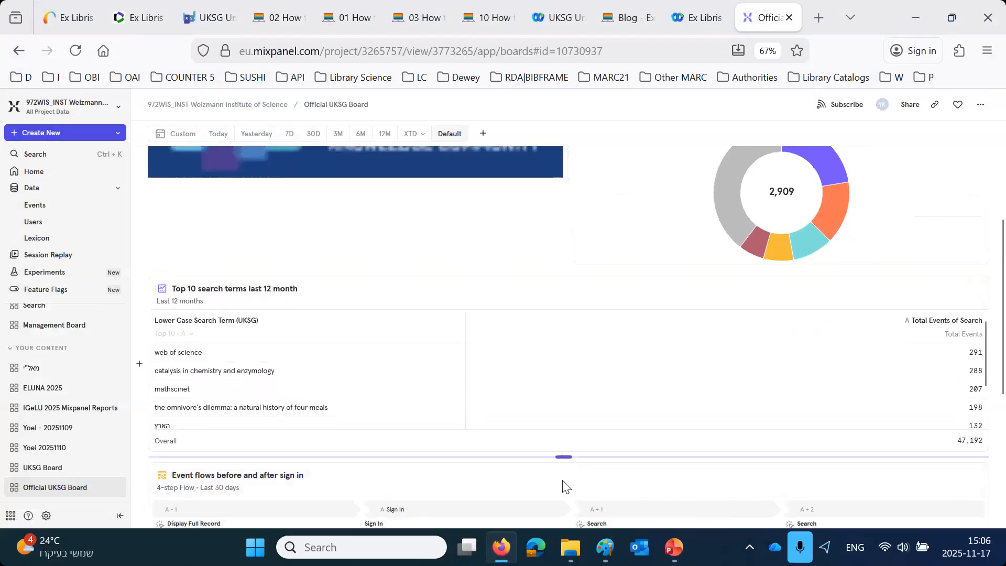
{"action": "scroll", "coordinate": [557, 393], "scroll_direction": "down", "scroll_amount": 3}
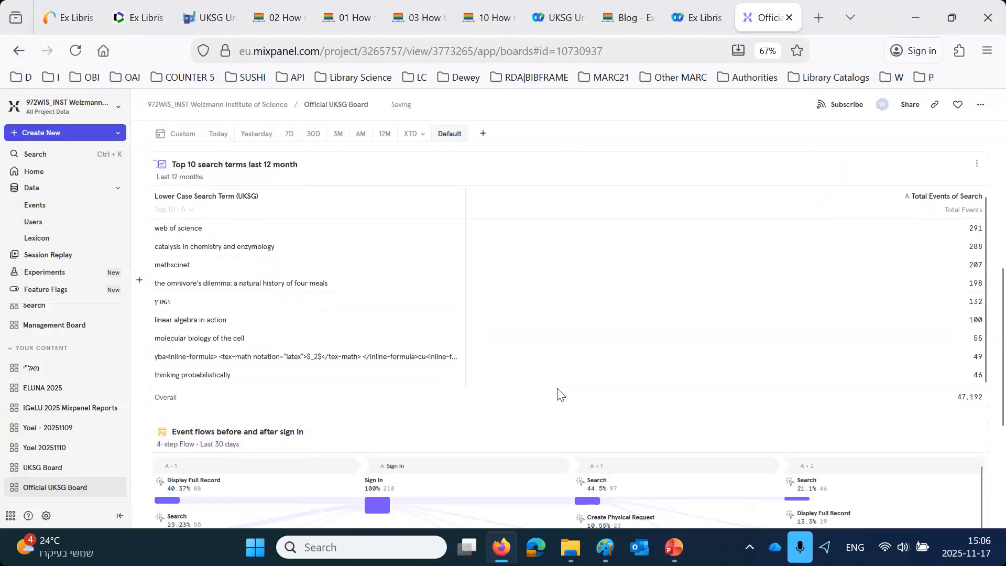
{"action": "scroll", "coordinate": [541, 490], "scroll_direction": "down", "scroll_amount": 6}
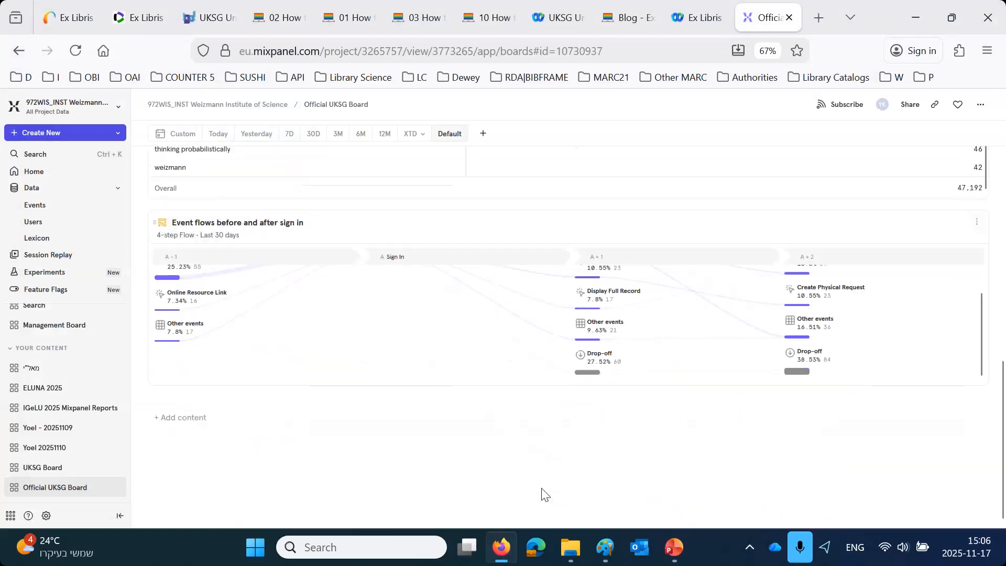
{"action": "scroll", "coordinate": [541, 490], "scroll_direction": "up", "scroll_amount": 9}
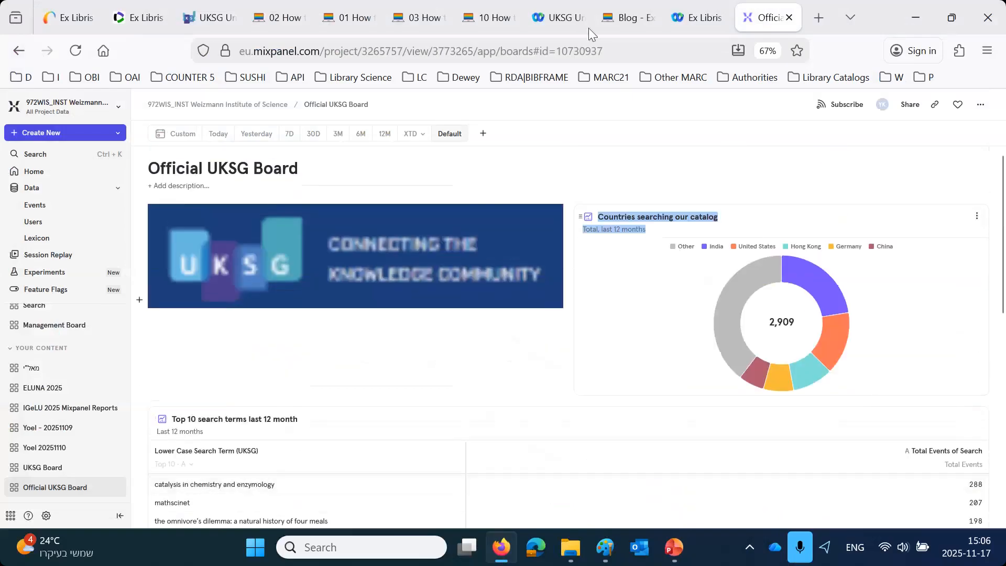
- Look up the blog post "03 How to create a Mixpanel Insights Report of searches in Chrome vs Firefox", then return to the board
{"action": "left_click", "coordinate": [600, 17]}
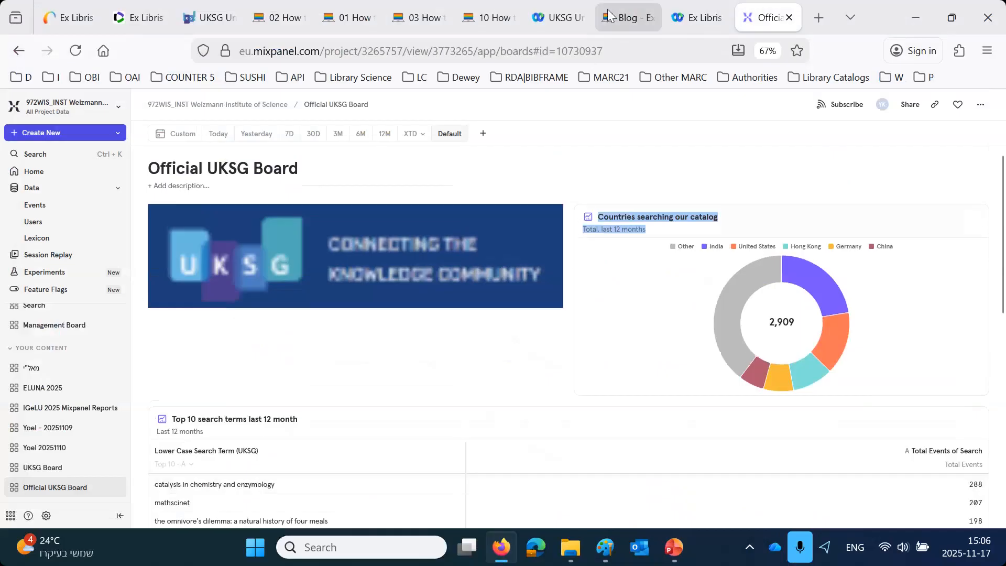
{"action": "left_click_drag", "start_coordinate": [360, 12], "coordinate": [188, 13]}
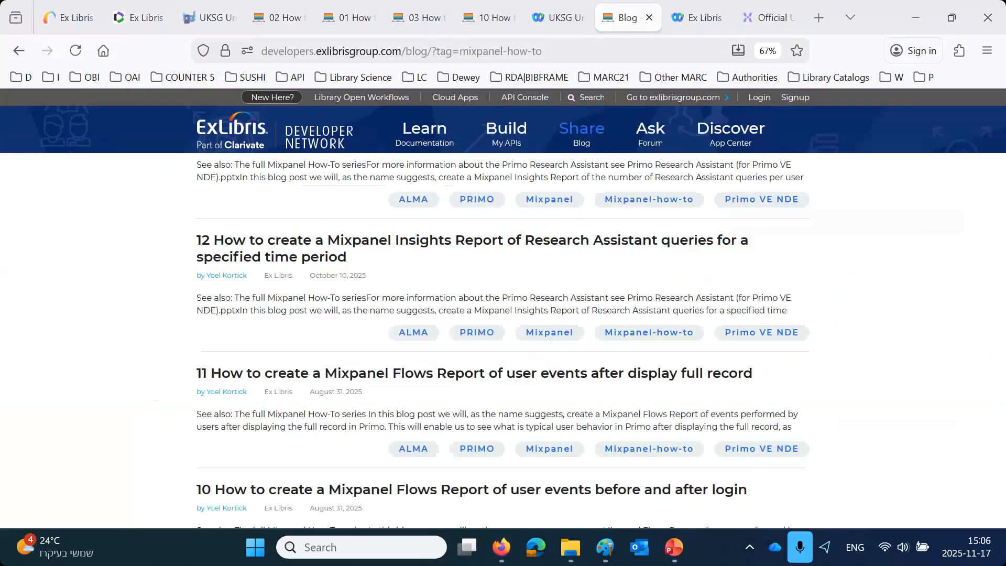
{"action": "left_click", "coordinate": [492, 21]}
{"action": "left_click", "coordinate": [404, 22]}
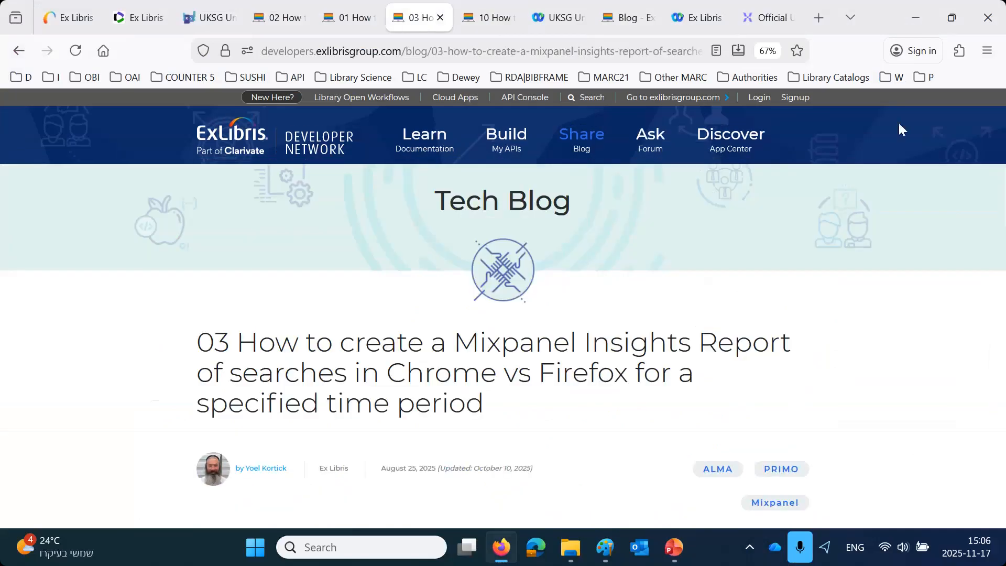
{"action": "left_click", "coordinate": [781, 21]}
{"action": "left_click", "coordinate": [45, 107]}
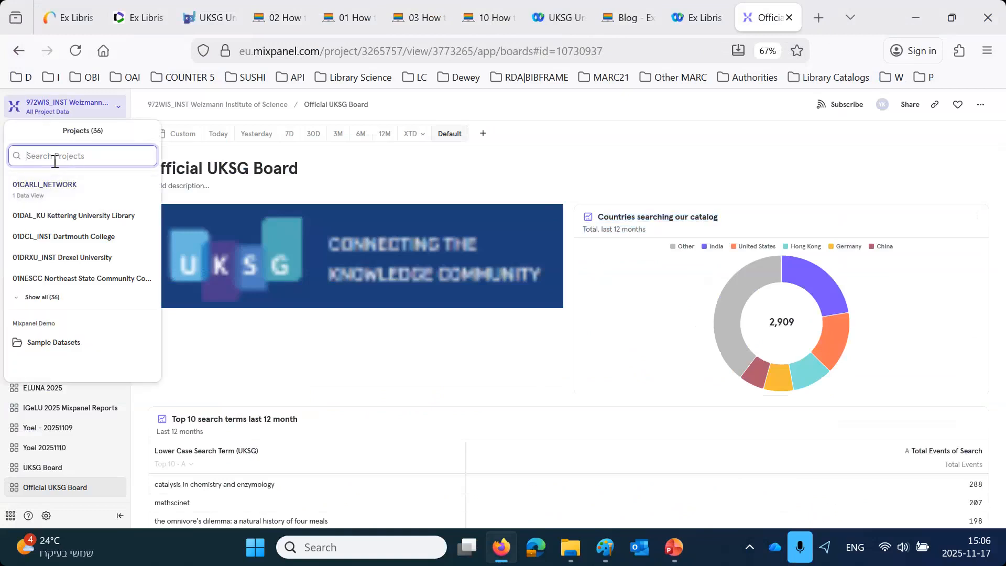
{"action": "type", "text": "eu00"}
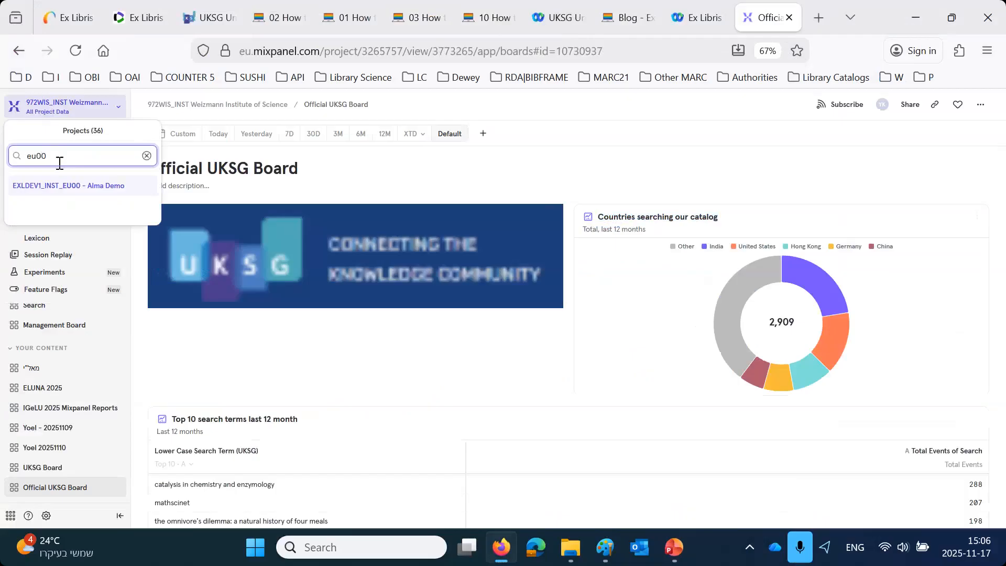
{"action": "left_click", "coordinate": [59, 186]}
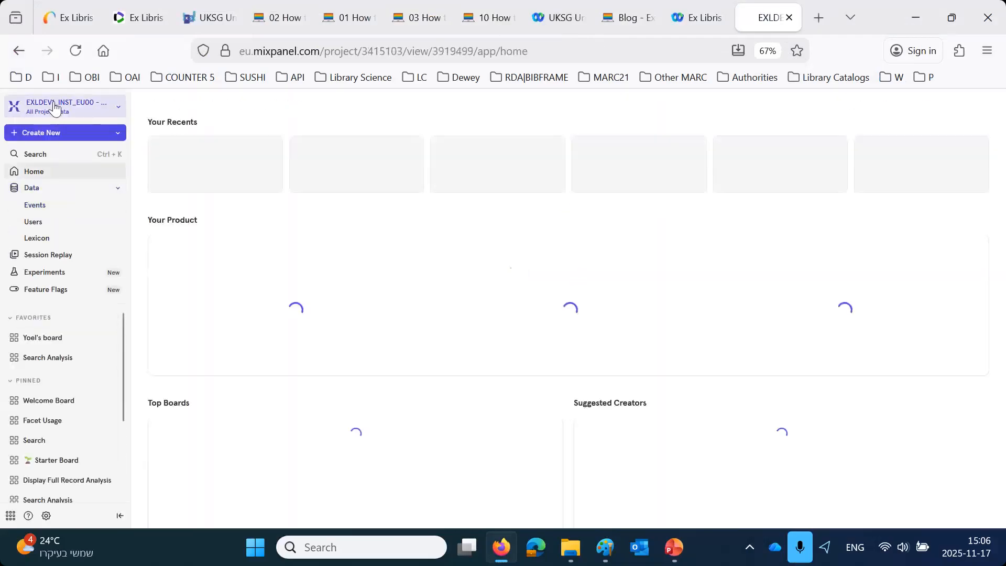
{"action": "left_click", "coordinate": [54, 107]}
{"action": "type", "text": "wis"}
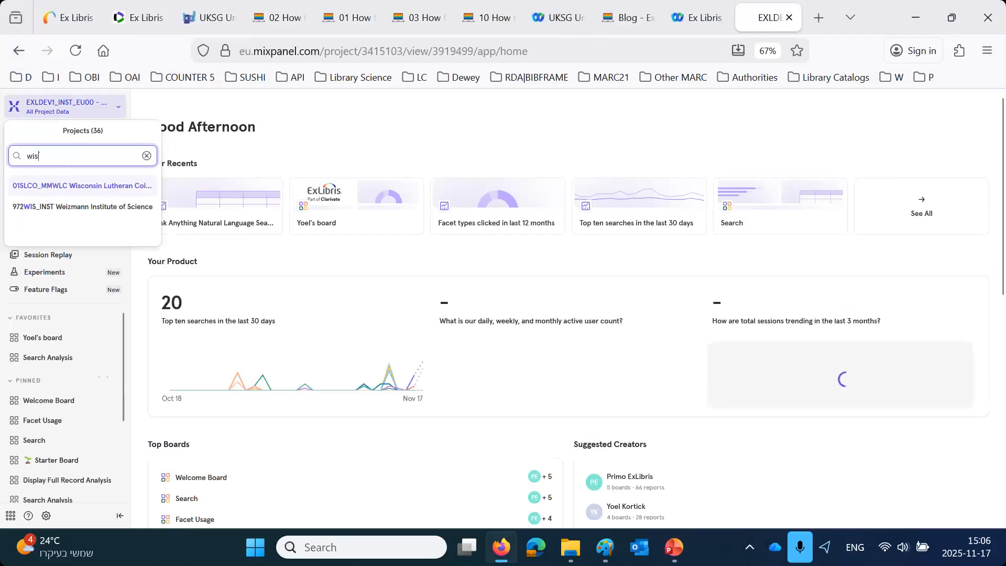
{"action": "left_click", "coordinate": [69, 207]}
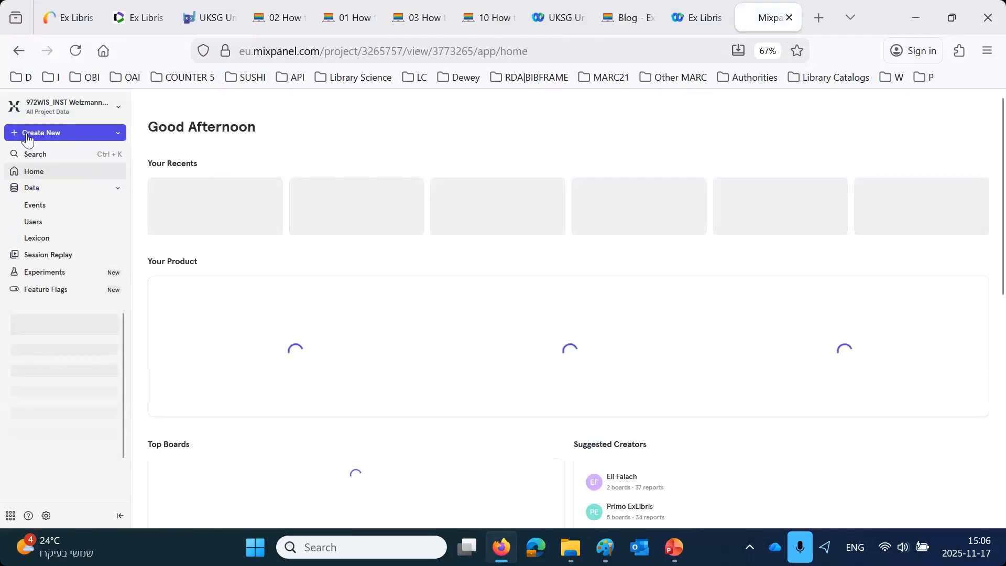
- Create a new Insights report of the Search event measured as Total Events and broken down by Browser
{"action": "left_click", "coordinate": [27, 139]}
{"action": "left_click", "coordinate": [36, 175]}
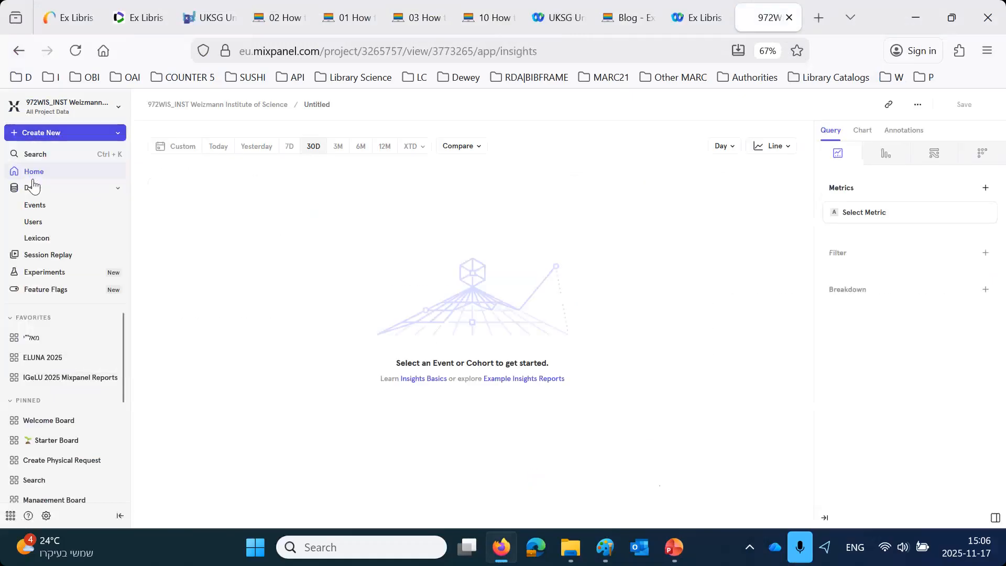
{"action": "left_click", "coordinate": [851, 212]}
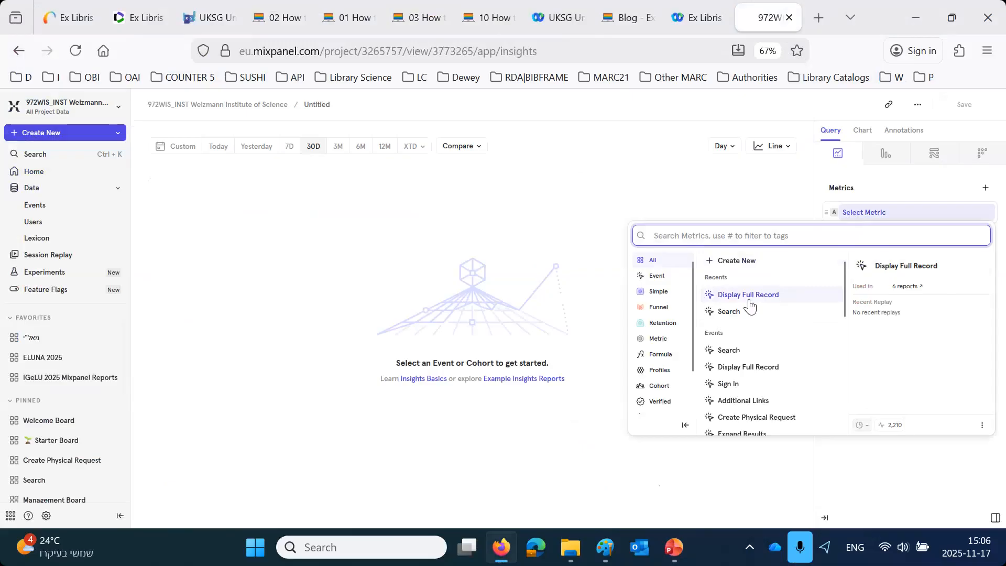
{"action": "left_click", "coordinate": [741, 313]}
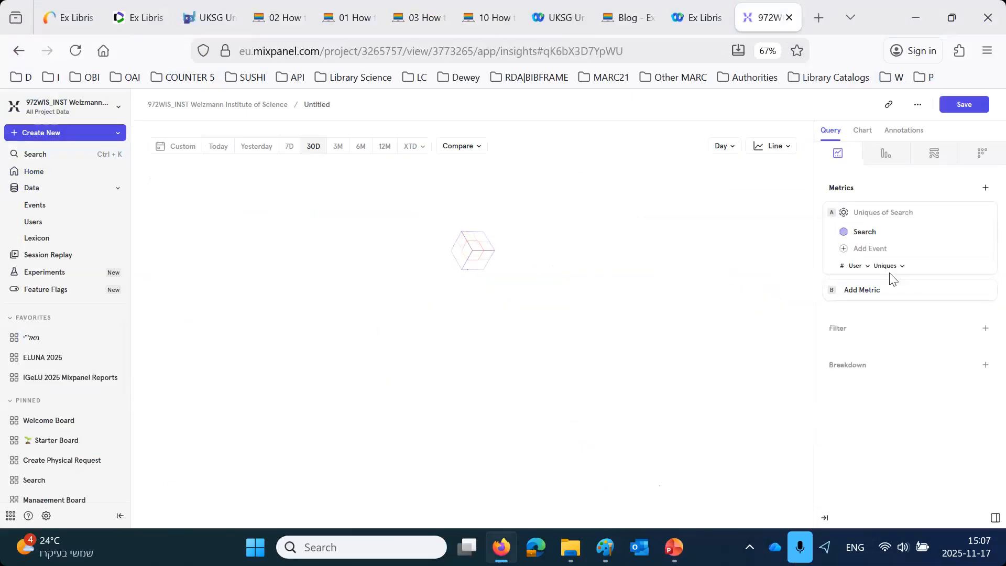
{"action": "left_click", "coordinate": [886, 268]}
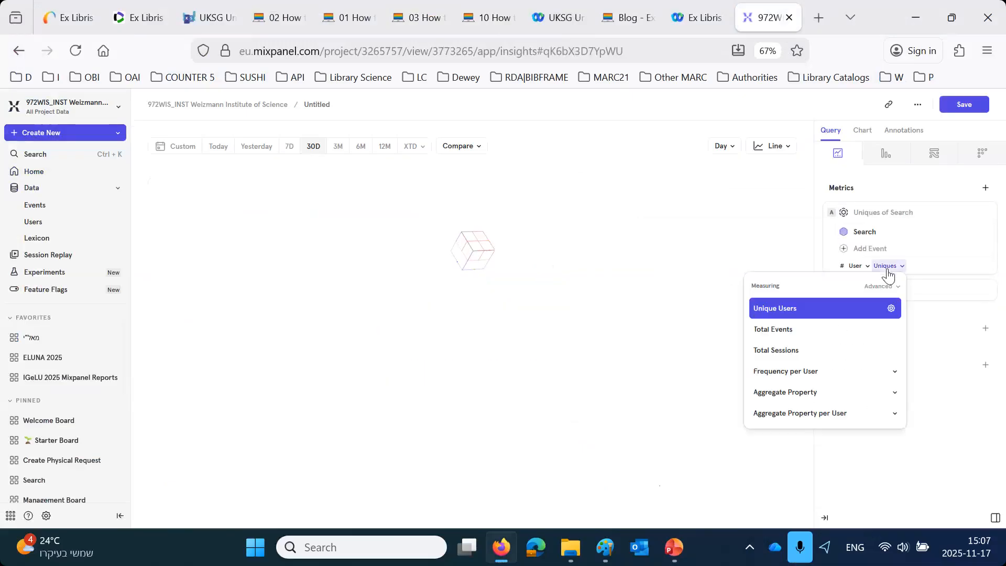
{"action": "left_click", "coordinate": [820, 327]}
{"action": "left_click", "coordinate": [843, 369]}
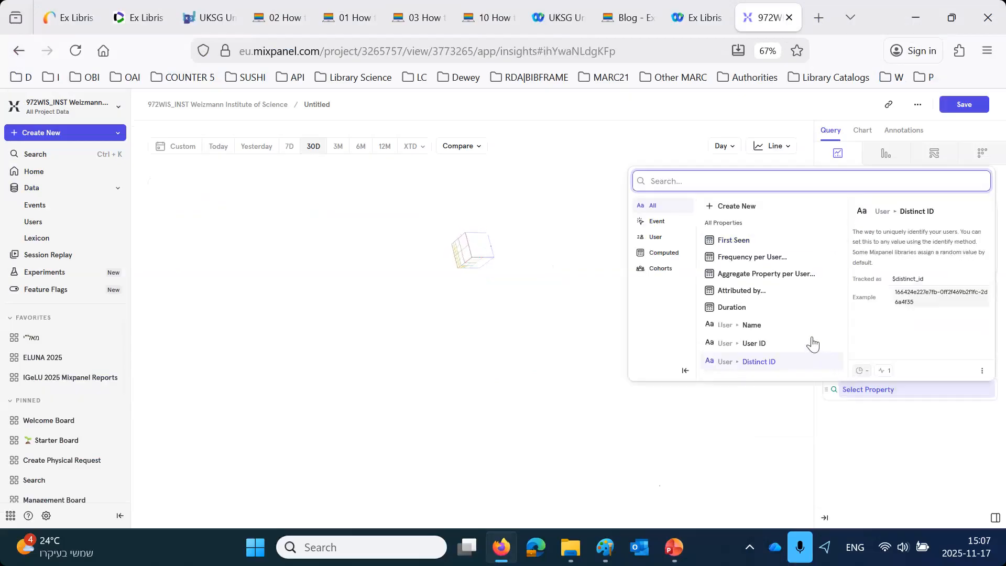
{"action": "left_click", "coordinate": [747, 309]}
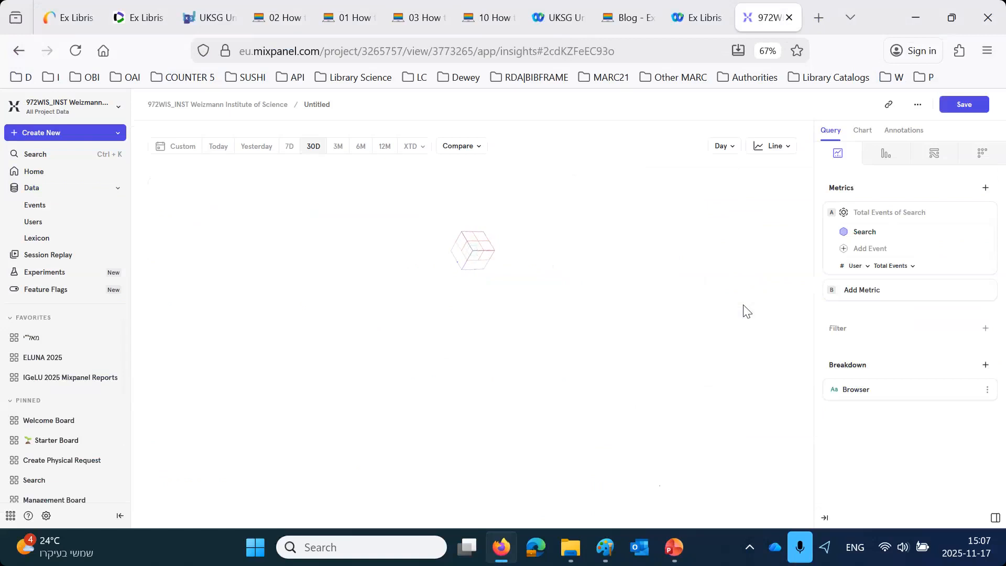
- Filter the report to Browser is Chrome or Firefox and set its date range to Yesterday
{"action": "left_click", "coordinate": [844, 330]}
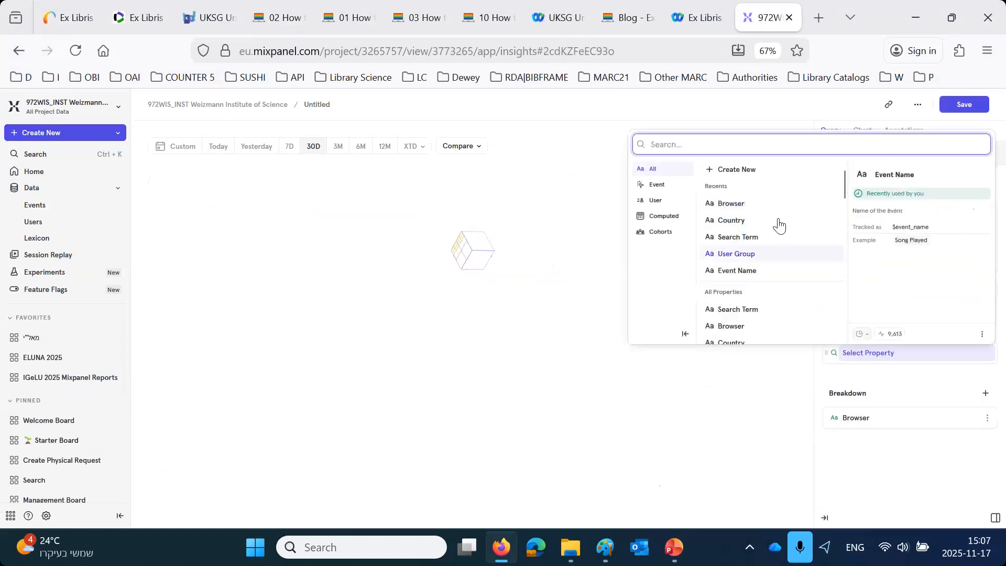
{"action": "left_click", "coordinate": [769, 210]}
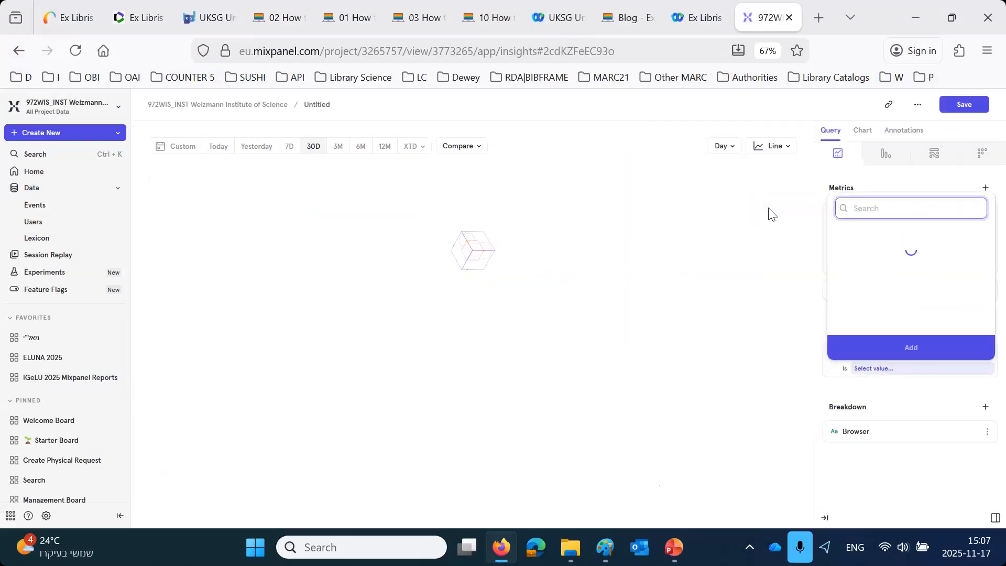
{"action": "left_click", "coordinate": [841, 262]}
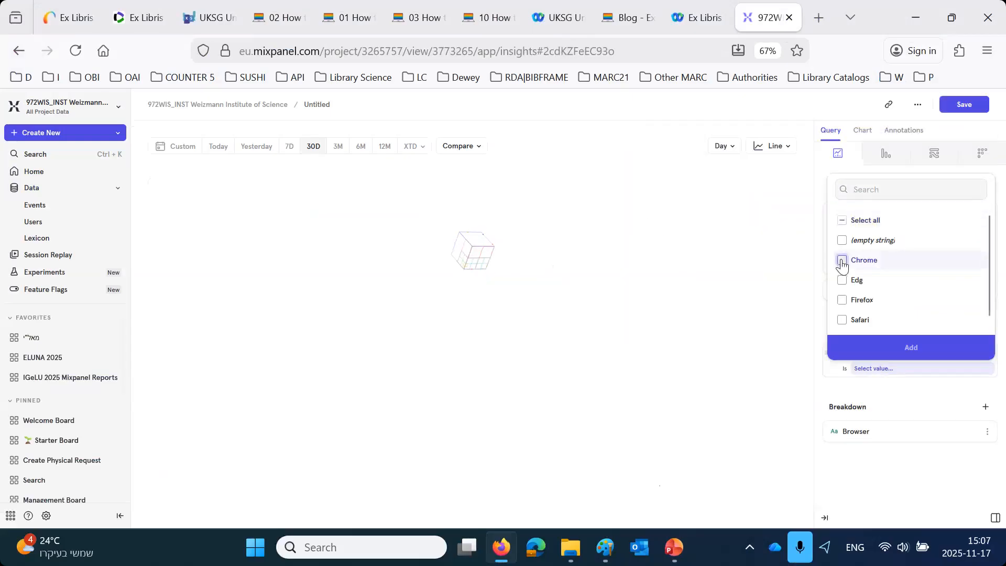
{"action": "left_click", "coordinate": [842, 301]}
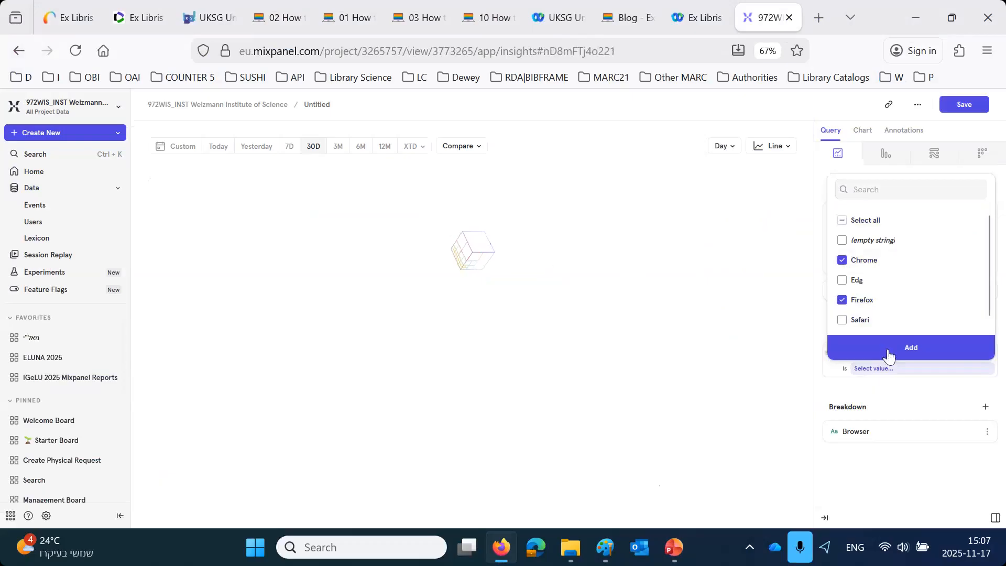
{"action": "left_click", "coordinate": [910, 348]}
{"action": "left_click", "coordinate": [289, 149]}
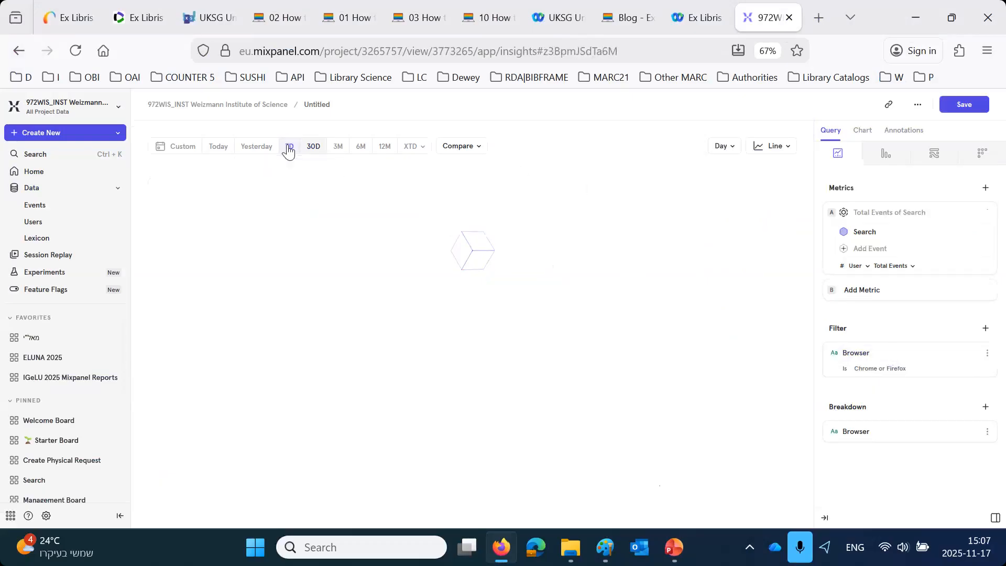
{"action": "left_click", "coordinate": [275, 150]}
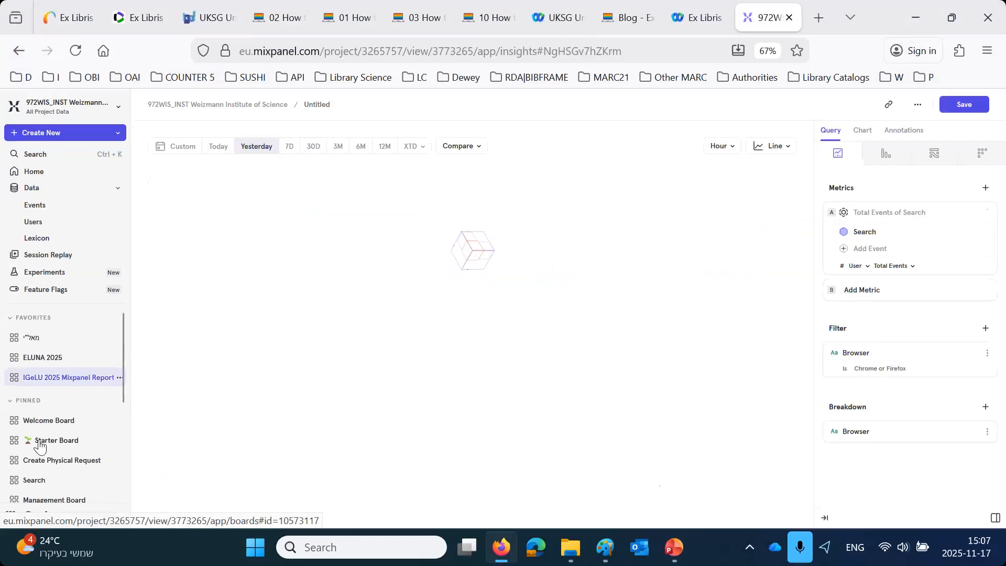
- Make the Official UKSG Board public in its sharing settings and copy its URL
{"action": "scroll", "coordinate": [41, 450], "scroll_direction": "down", "scroll_amount": 3}
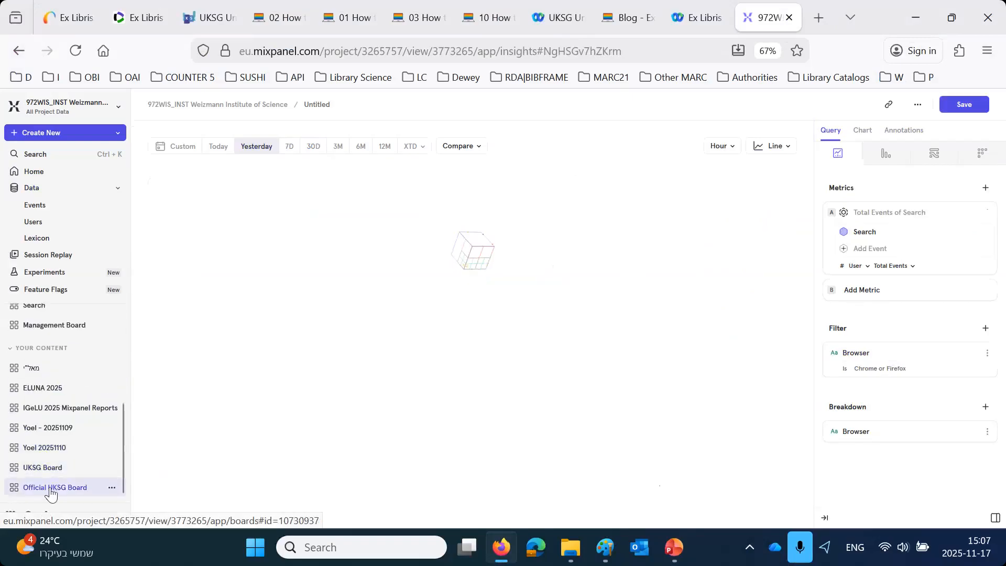
{"action": "left_click", "coordinate": [112, 489]}
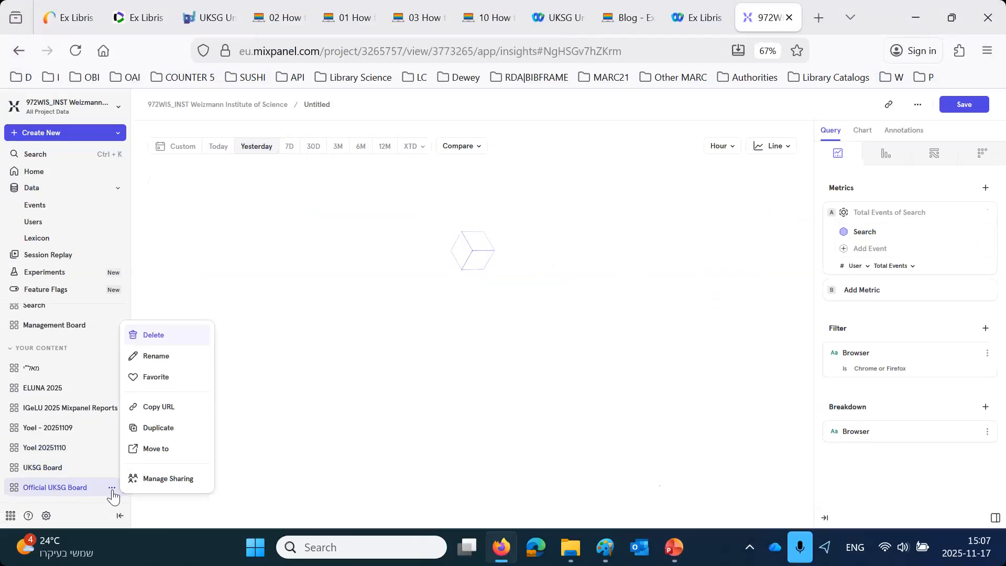
{"action": "left_click", "coordinate": [168, 479]}
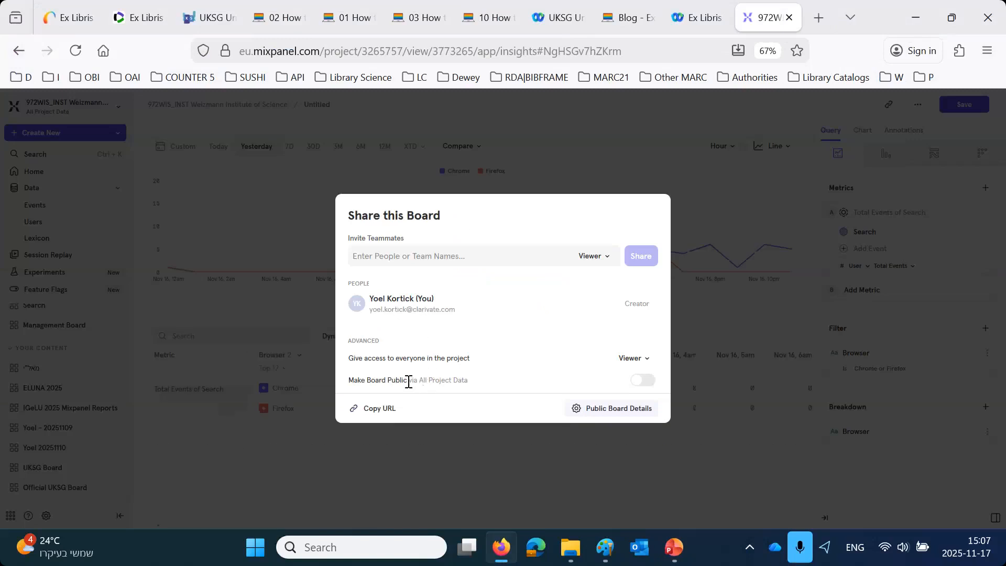
{"action": "left_click", "coordinate": [643, 380]}
{"action": "left_click", "coordinate": [643, 380]}
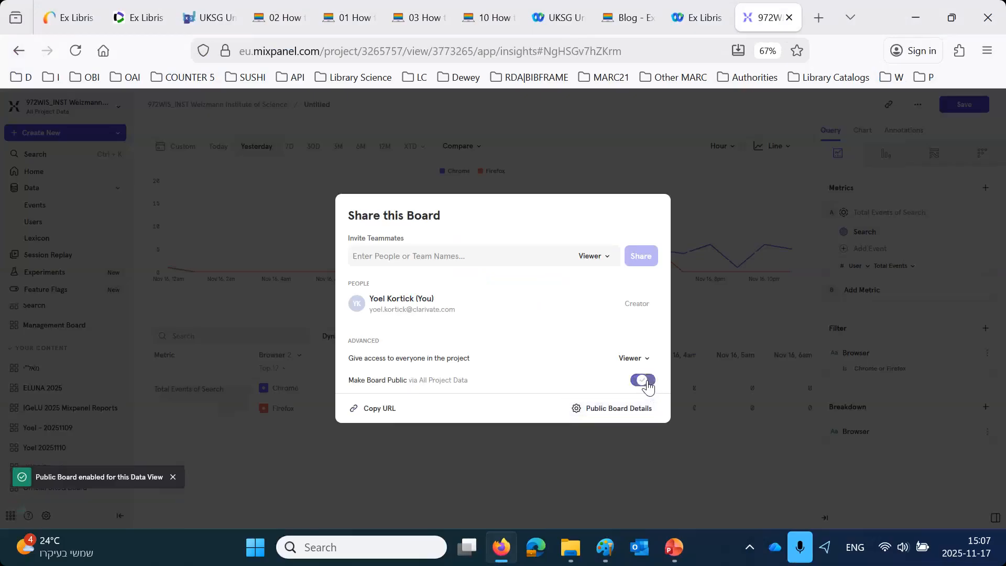
{"action": "left_click", "coordinate": [644, 380]}
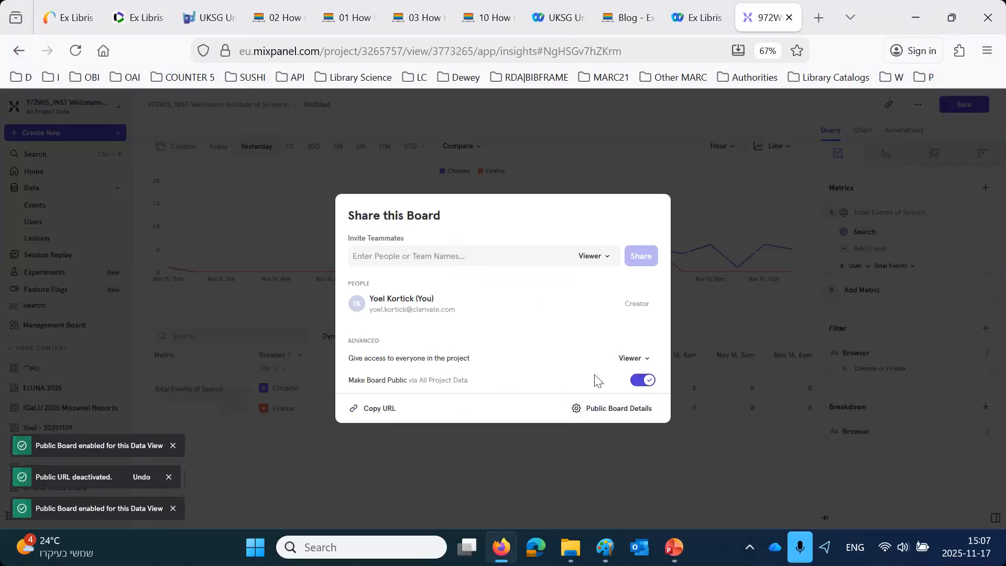
{"action": "left_click", "coordinate": [633, 358]}
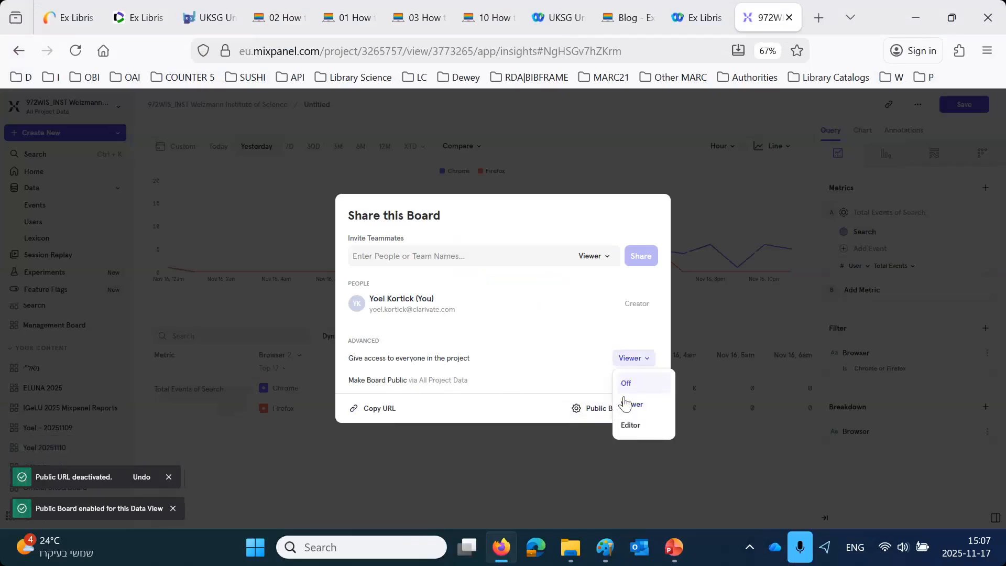
{"action": "left_click", "coordinate": [587, 340]}
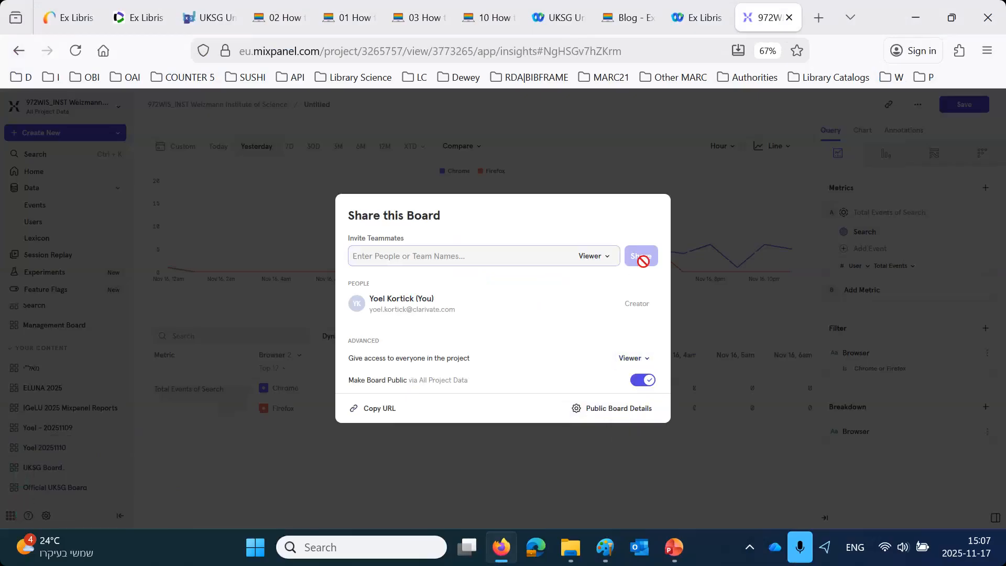
{"action": "left_click", "coordinate": [376, 414]}
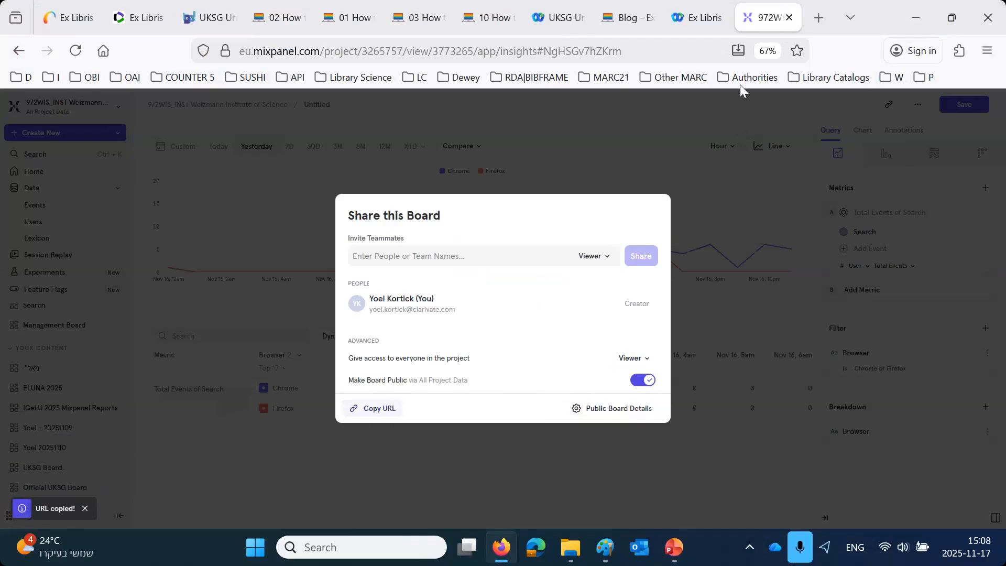
- Open the copied board URL in a new browser tab and look through the board's reports
{"action": "left_click", "coordinate": [818, 17]}
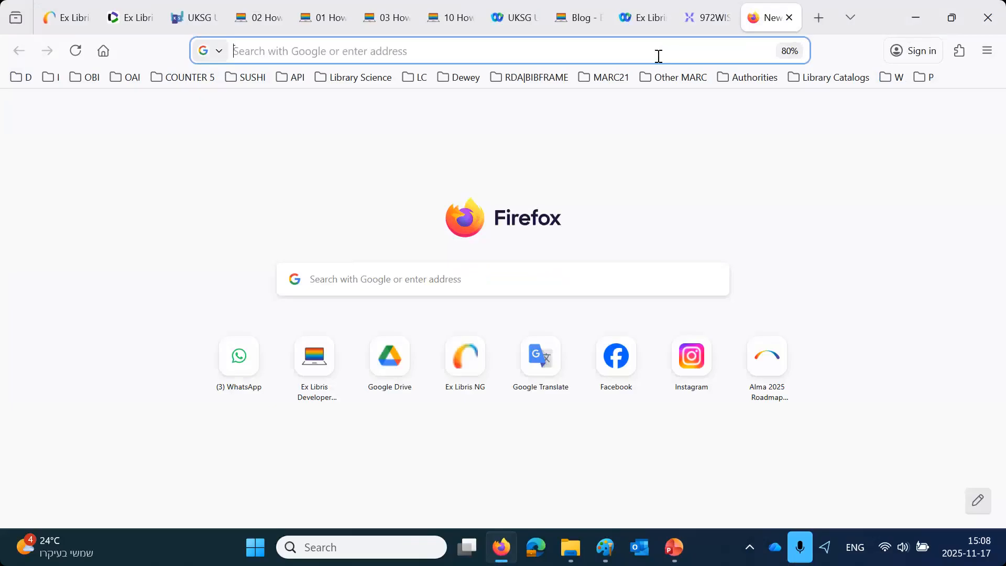
{"action": "key", "text": "ctrl+v"}
{"action": "key", "text": "Return"}
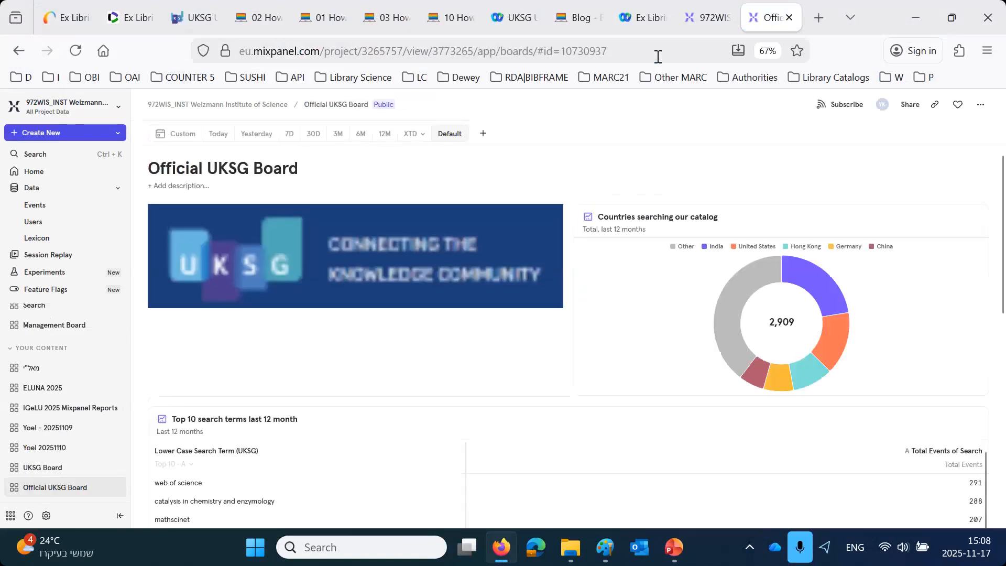
{"action": "scroll", "coordinate": [557, 364], "scroll_direction": "down", "scroll_amount": 10}
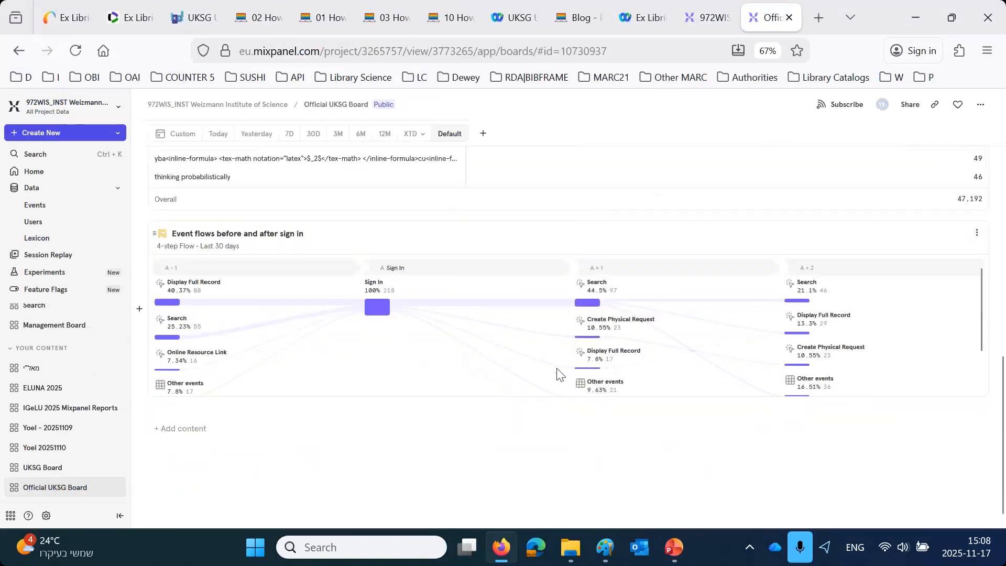
{"action": "scroll", "coordinate": [560, 372], "scroll_direction": "up", "scroll_amount": 10}
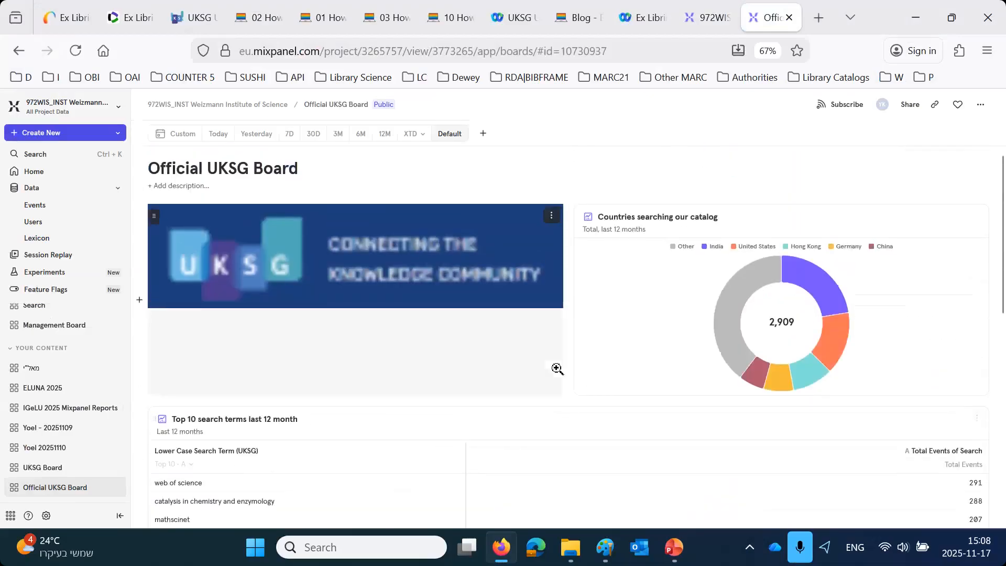
{"action": "left_click", "coordinate": [710, 21]}
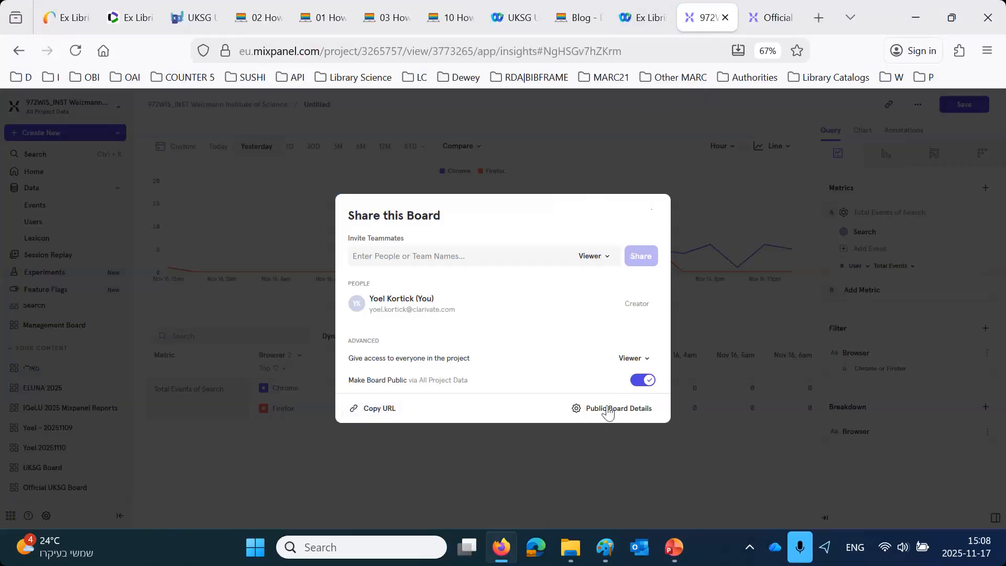
{"action": "left_click", "coordinate": [785, 22]}
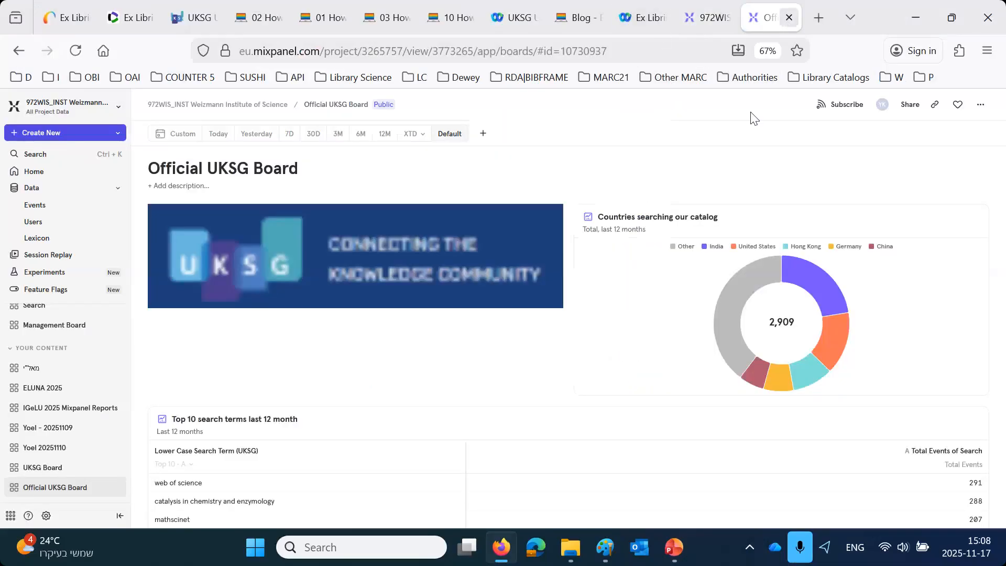
- Switch to Microsoft Edge and open the copied public URL of the Official UKSG Board to check the shared view
{"action": "left_click", "coordinate": [535, 547]}
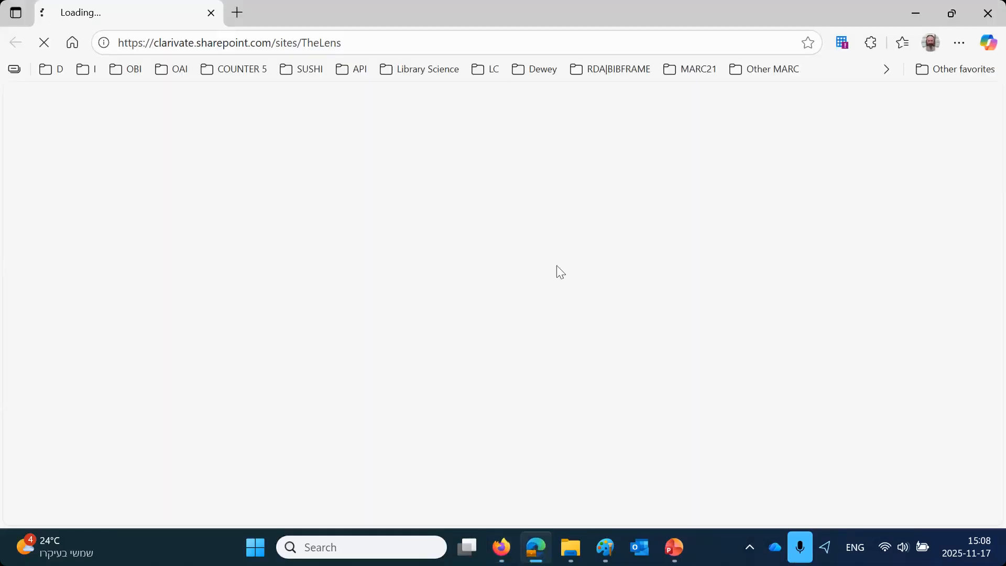
{"action": "left_click", "coordinate": [479, 44]}
{"action": "key", "text": "ctrl+v"}
{"action": "key", "text": "Return"}
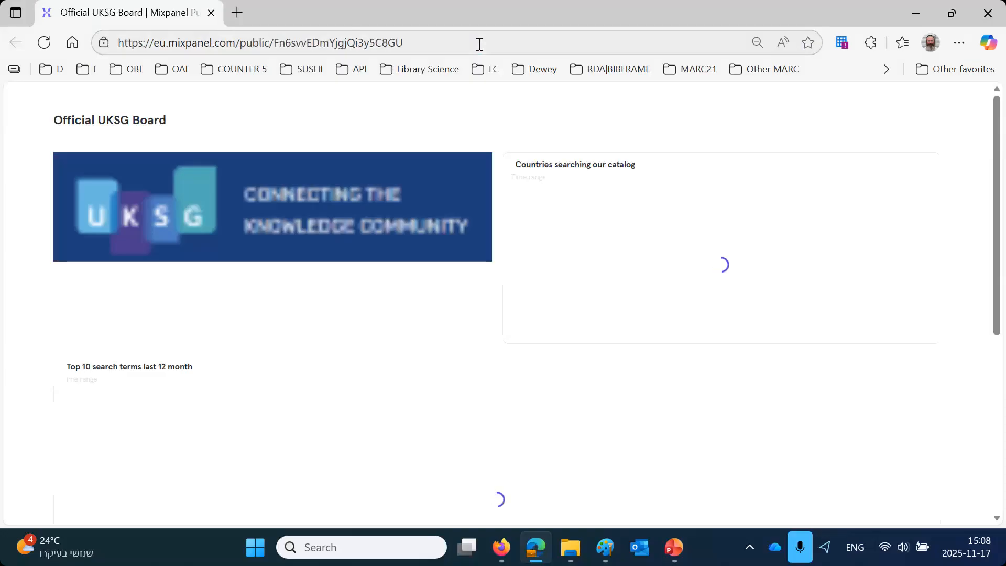
{"action": "scroll", "coordinate": [445, 135], "scroll_direction": "down", "scroll_amount": 6}
{"action": "scroll", "coordinate": [473, 234], "scroll_direction": "up", "scroll_amount": 6}
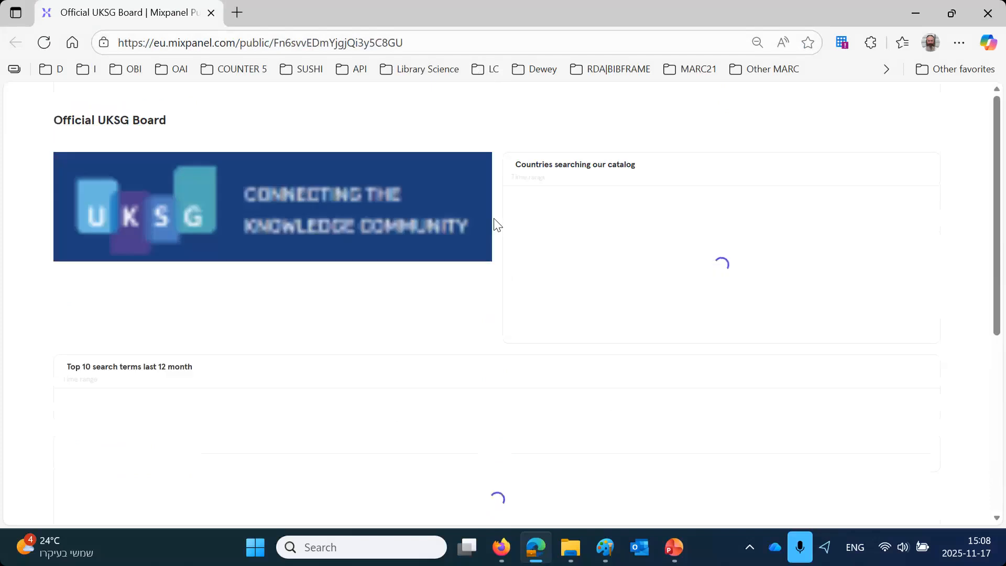
- Return to Firefox and review the Official UKSG Board from the logo to the event flows report
{"action": "left_click", "coordinate": [503, 547]}
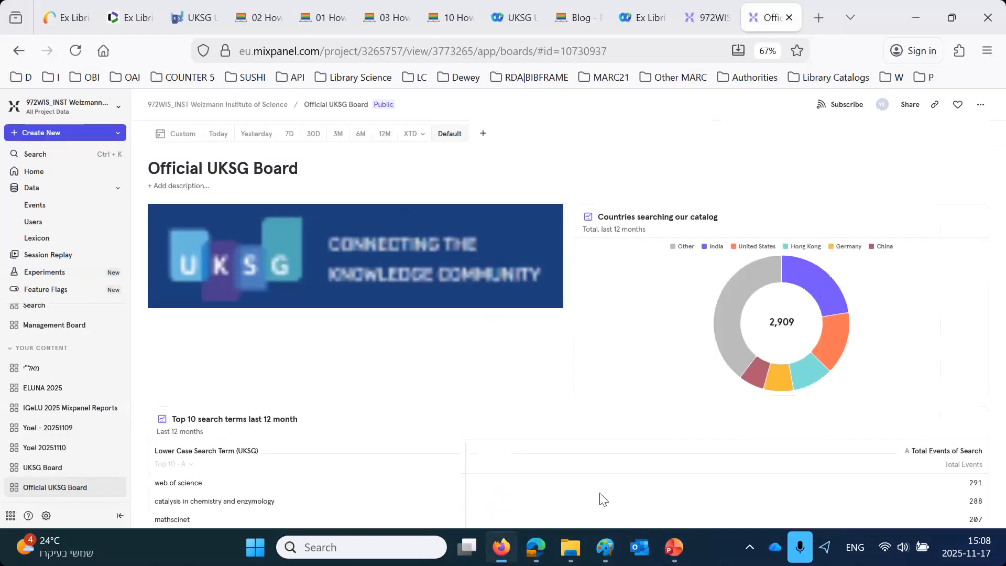
{"action": "scroll", "coordinate": [662, 433], "scroll_direction": "down", "scroll_amount": 3}
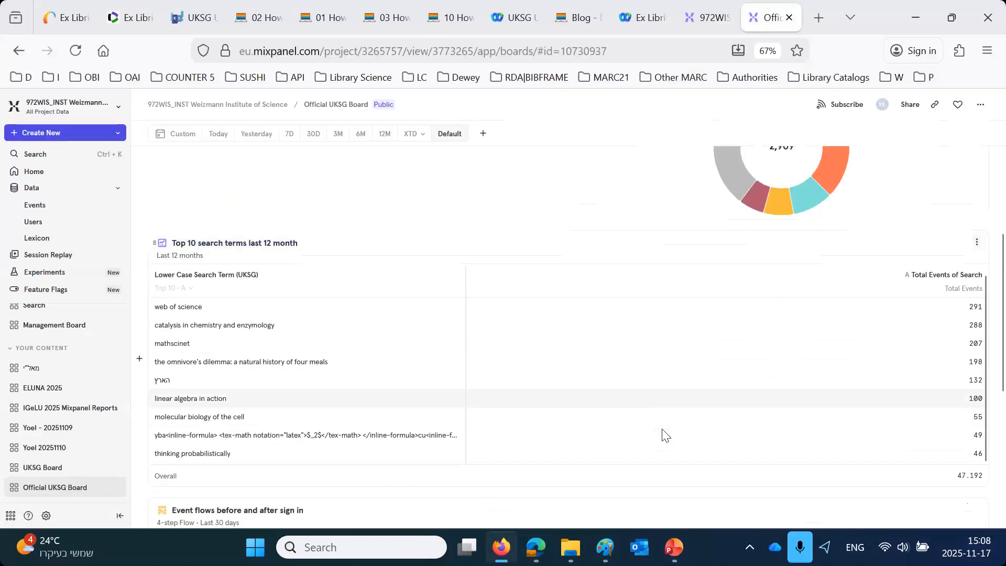
{"action": "scroll", "coordinate": [665, 434], "scroll_direction": "down", "scroll_amount": 5}
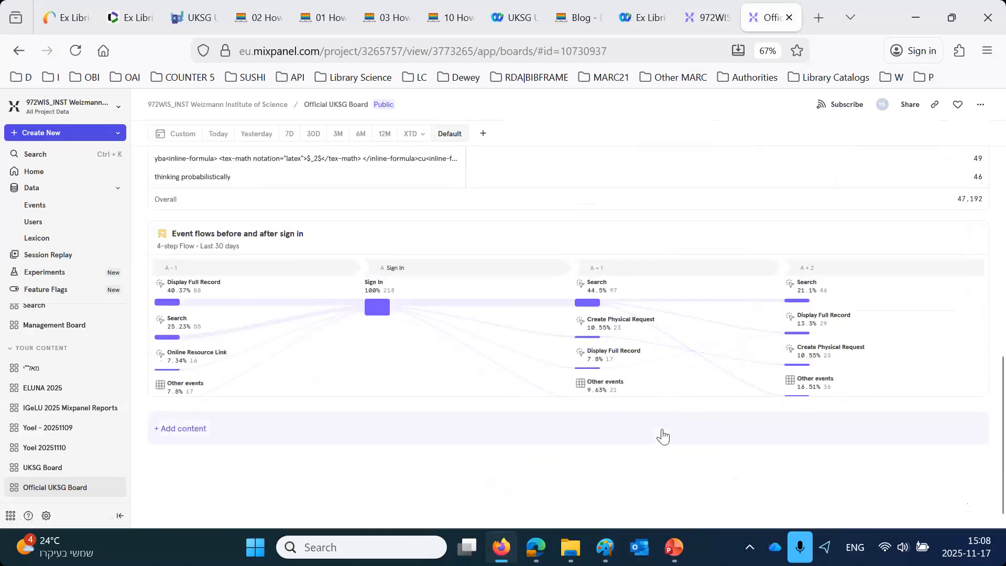
{"action": "scroll", "coordinate": [662, 435], "scroll_direction": "up", "scroll_amount": 10}
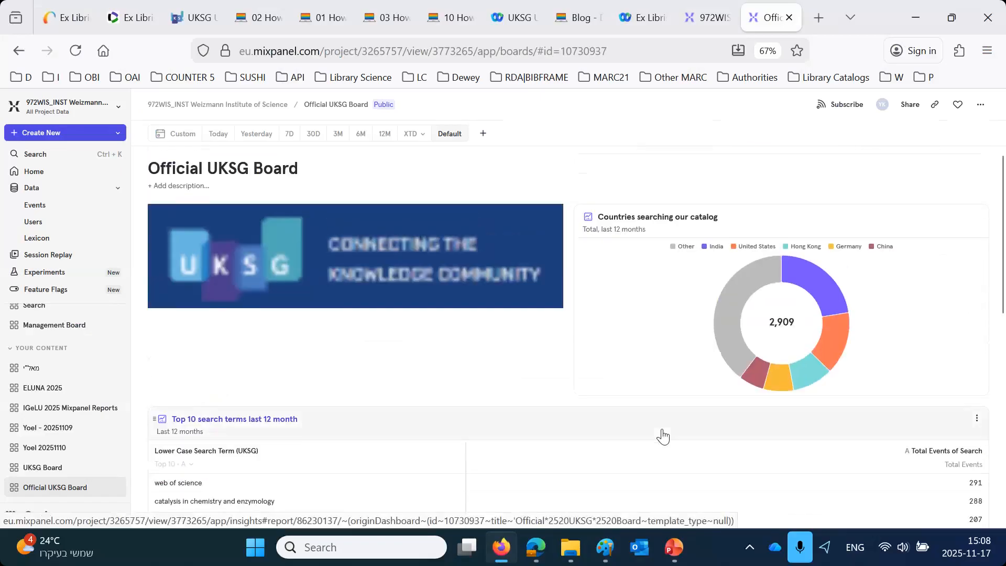